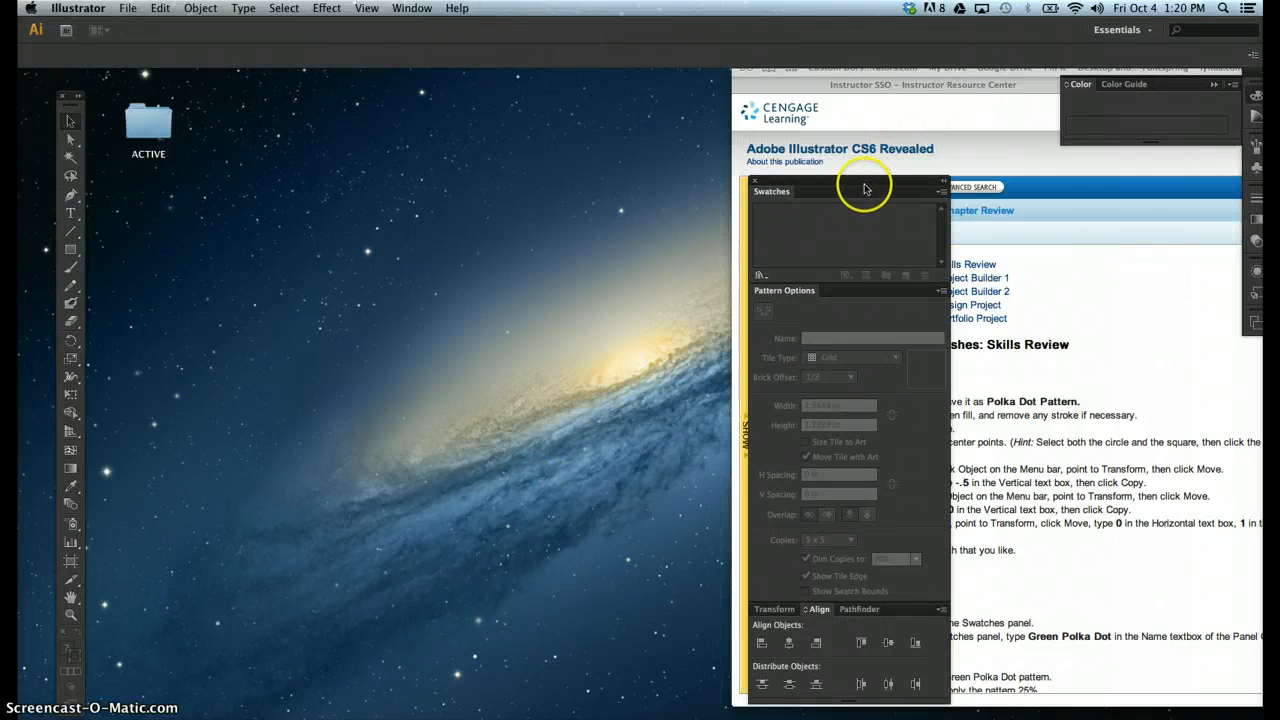
Step: Move the floating panels off the instructions and create a 6 × 6 in document named PolkaDotPattern.ai, with units in inches
drag(853, 183, 636, 190)
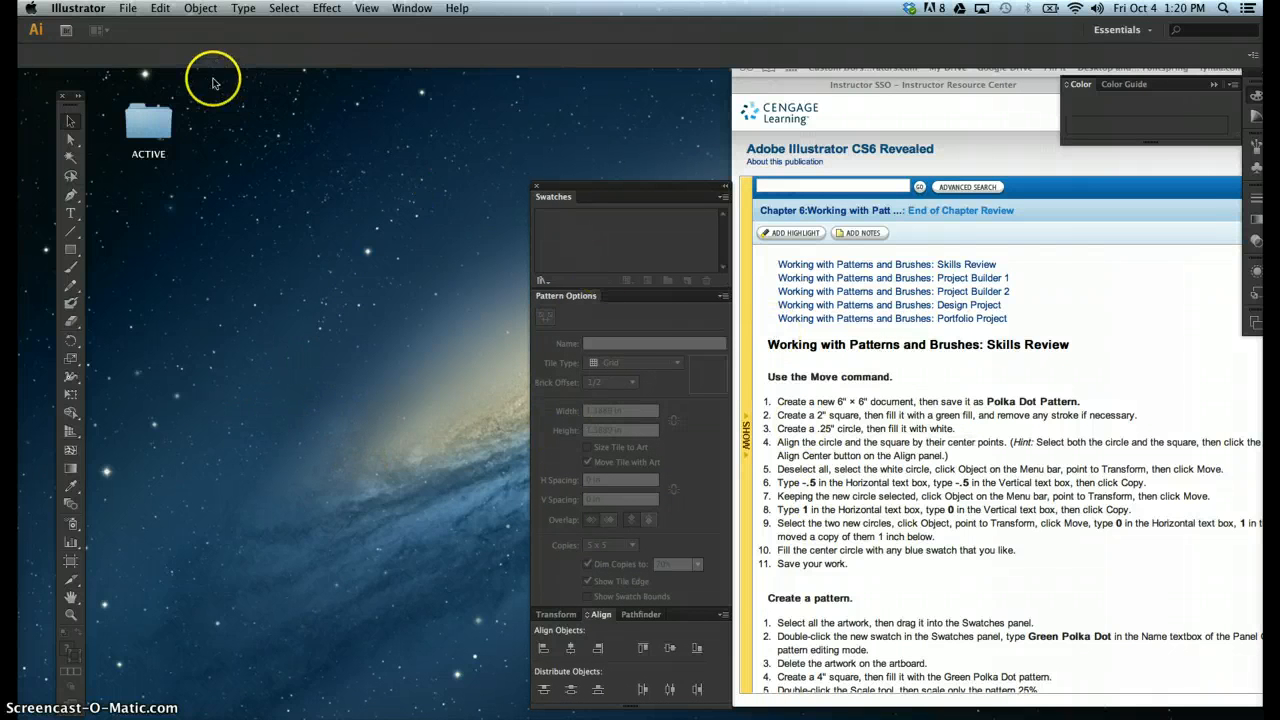
click(127, 9)
click(134, 27)
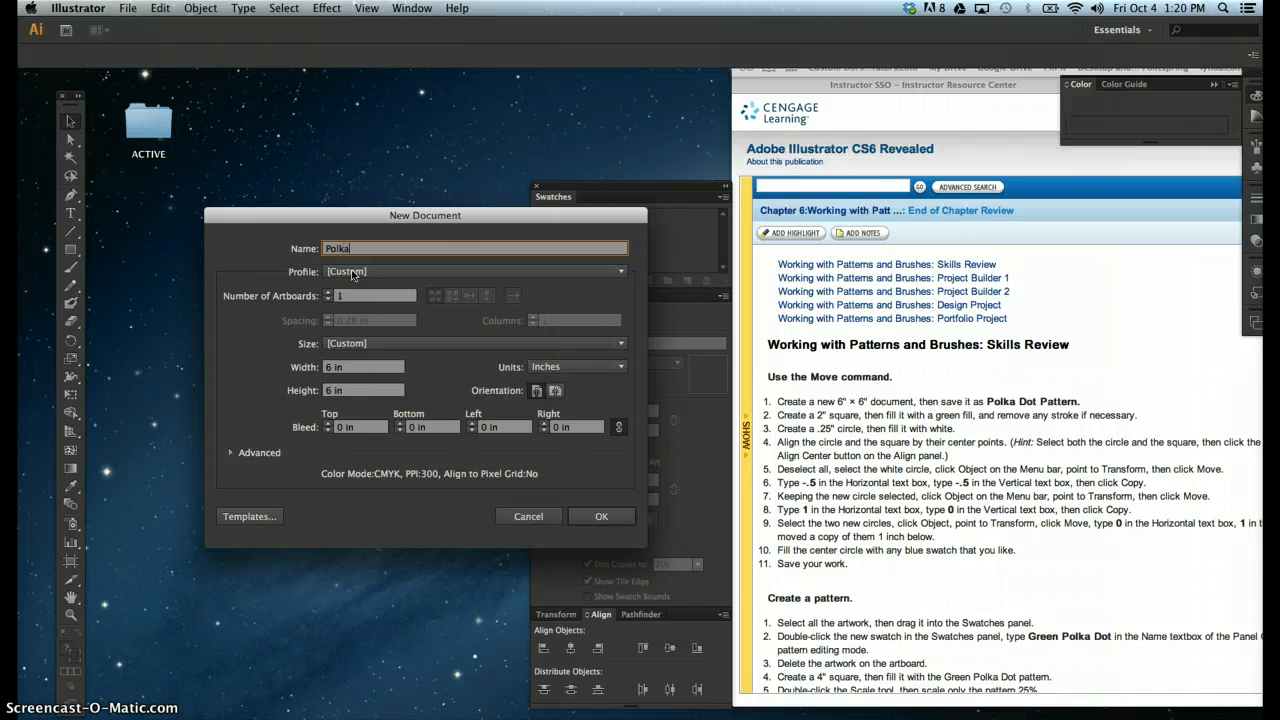
text(PolkaDotPattern.ai)
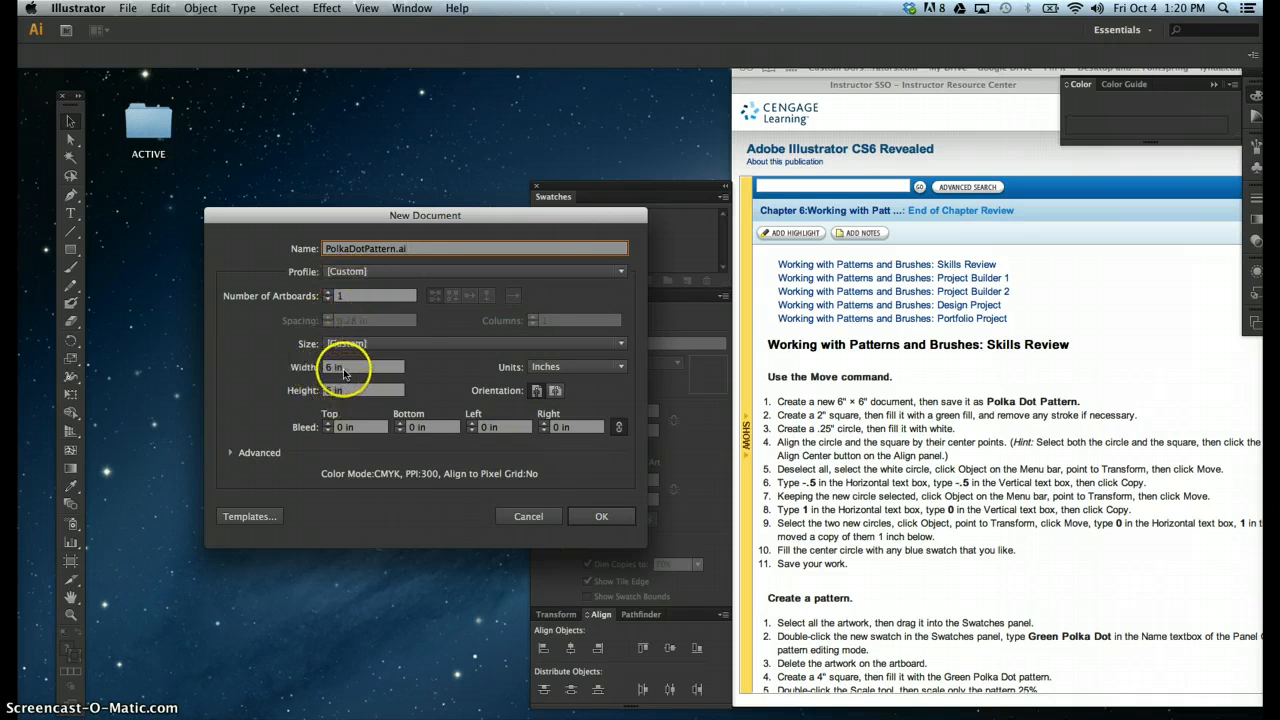
click(600, 366)
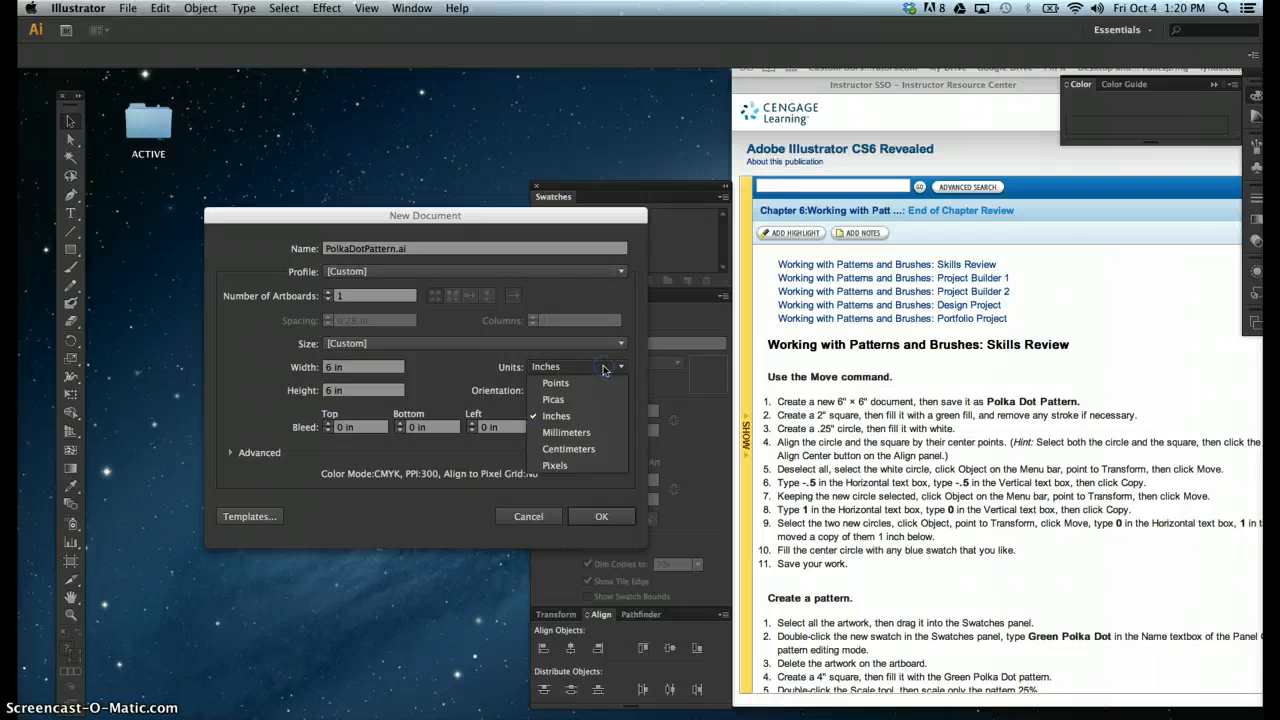
click(568, 418)
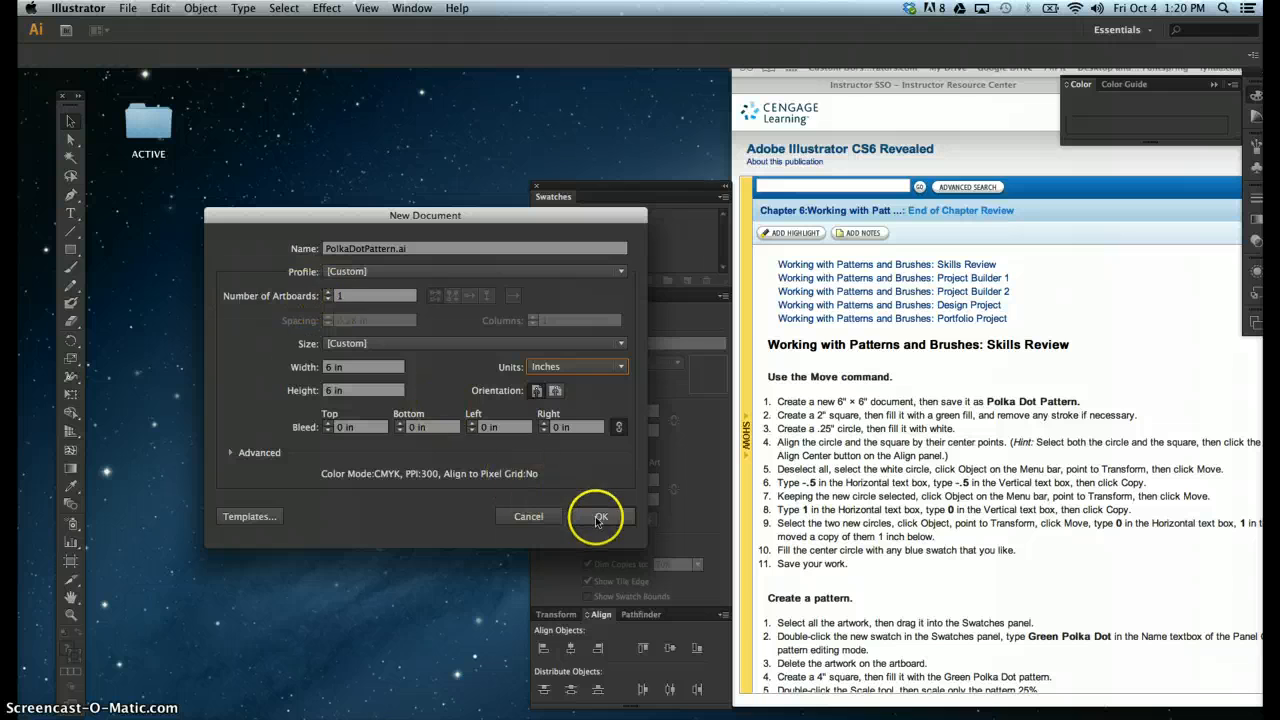
click(600, 517)
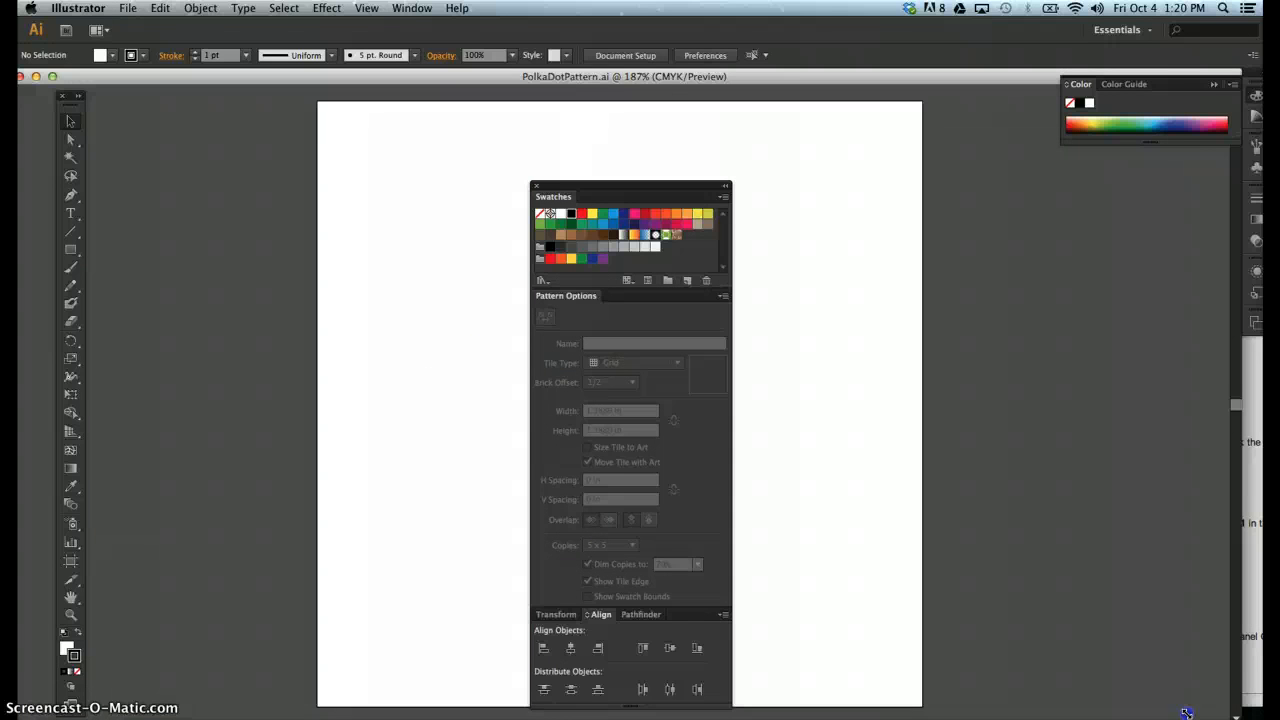
Step: Narrow the document window around the artboard at 150% zoom and shift the floating panels clear of the artboard's centre
drag(1186, 713, 745, 717)
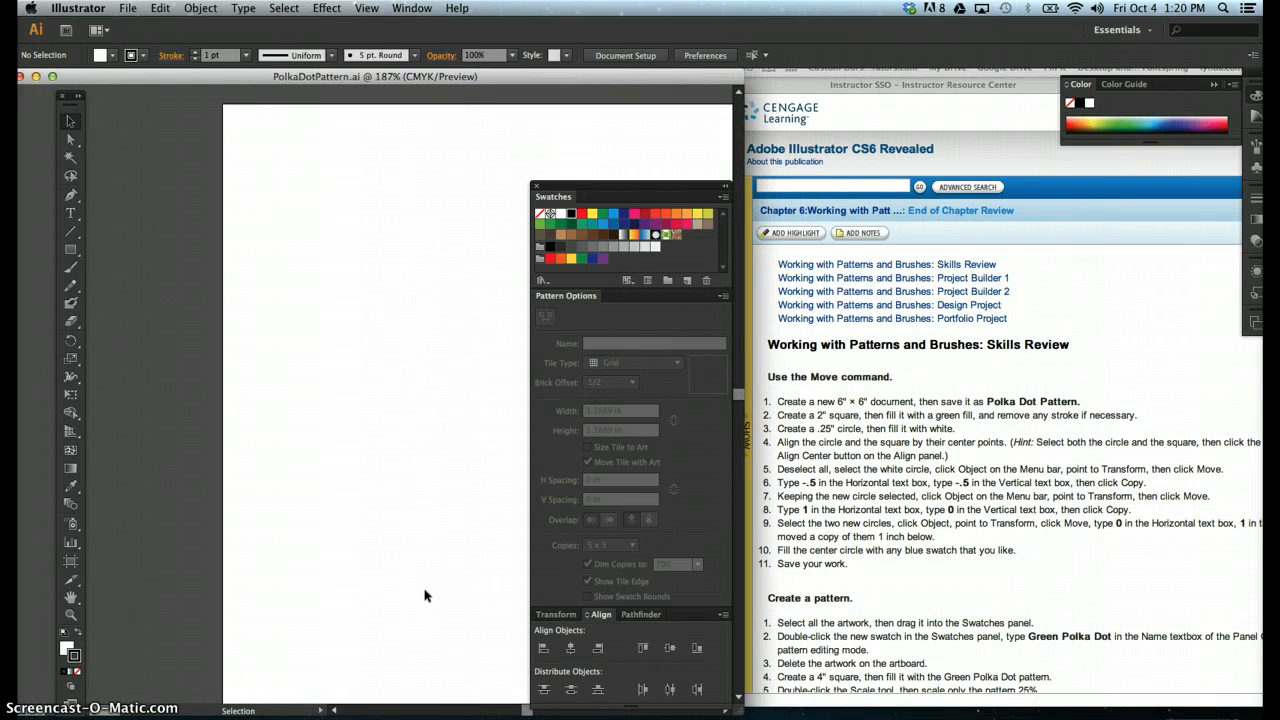
scroll(424, 596, right, 5)
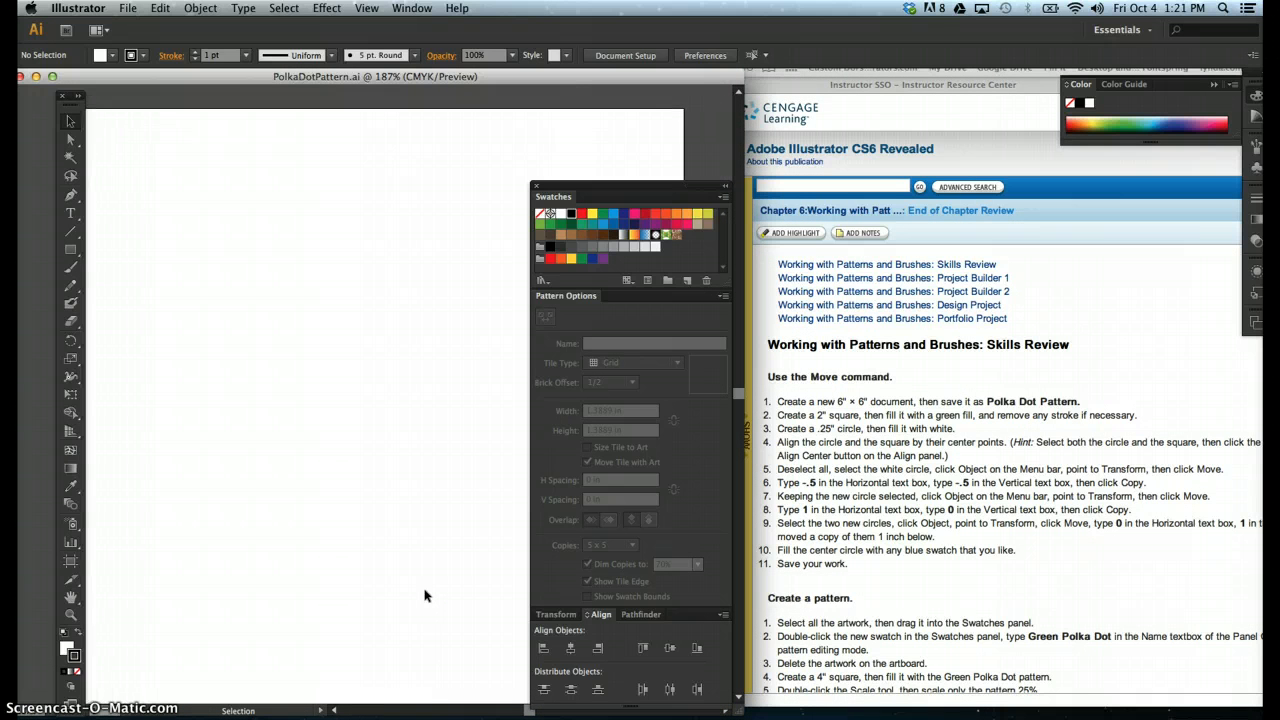
scroll(424, 596, left, 1)
key(super+minus)
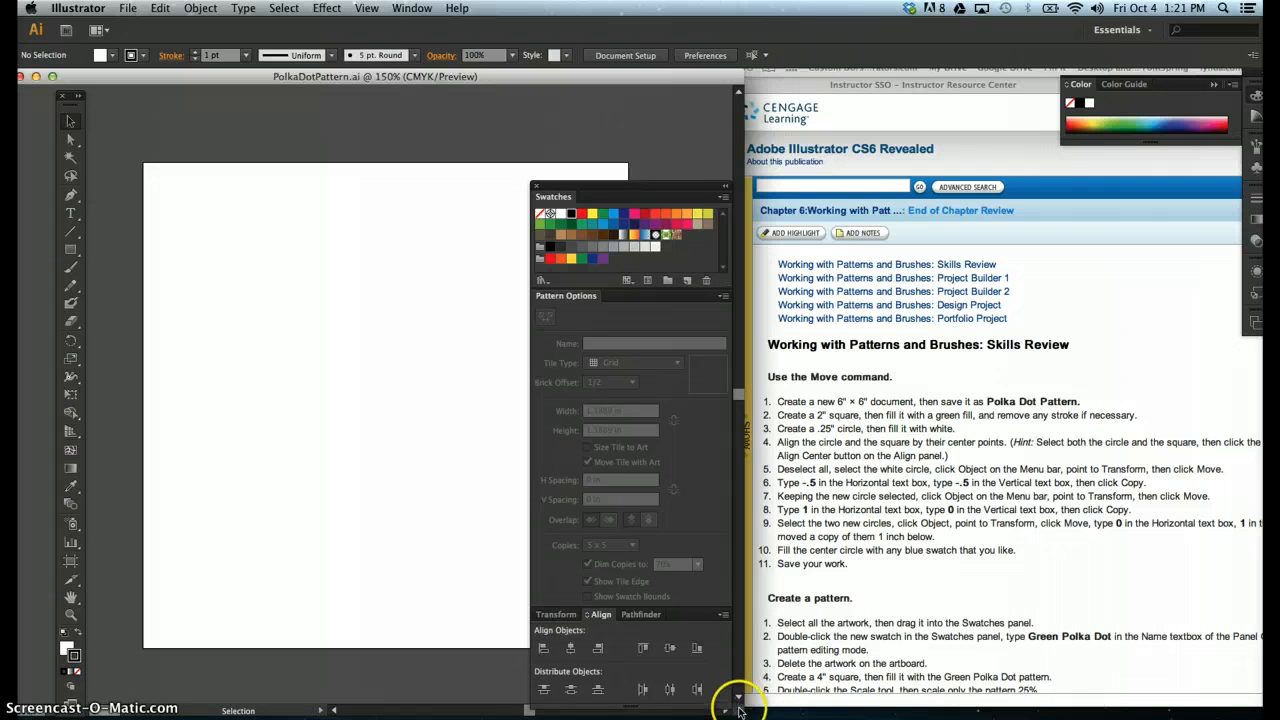
drag(738, 710, 655, 710)
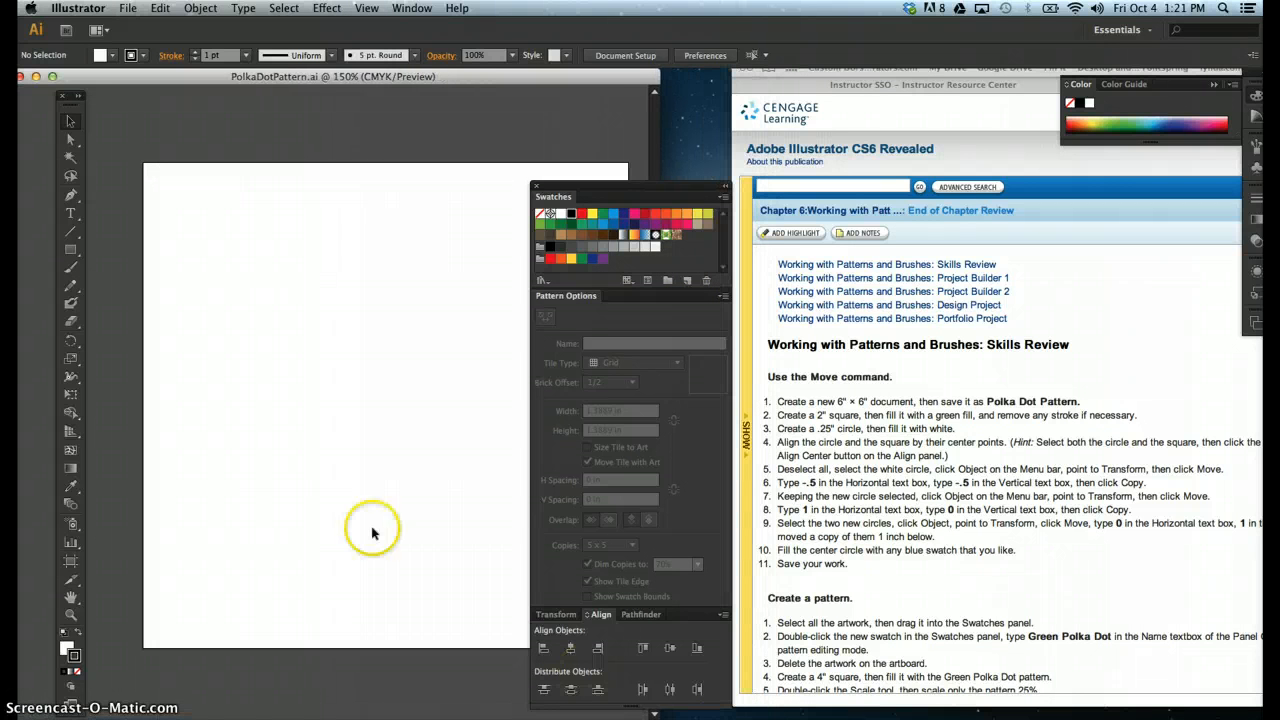
scroll(371, 533, right, 2)
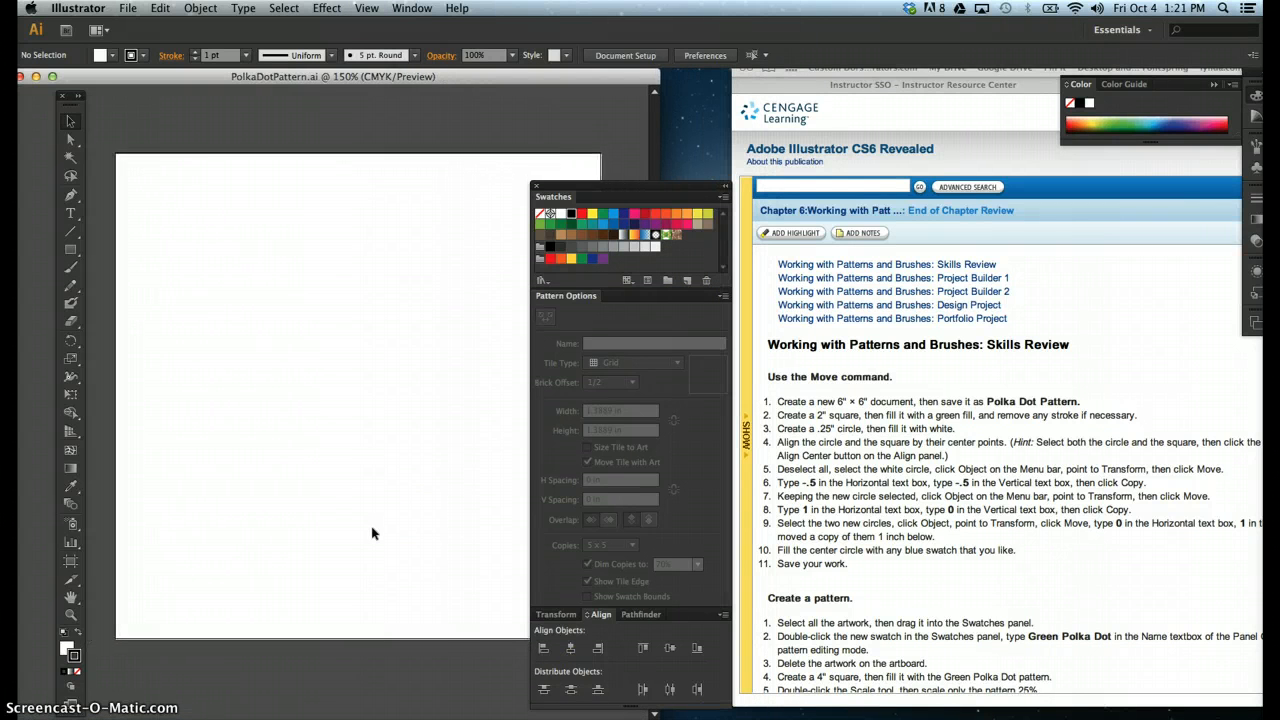
click(581, 193)
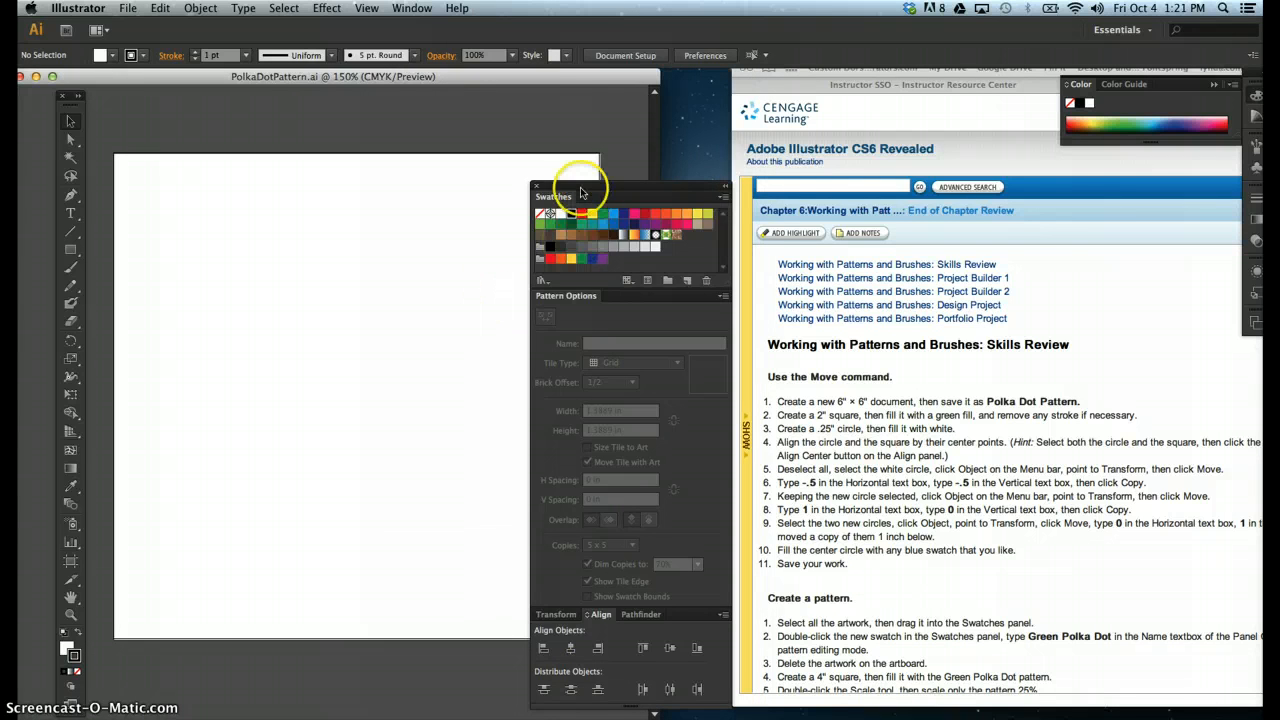
mouse_move(580, 187)
mouse_down()
mouse_move(630, 165)
mouse_move(611, 204)
mouse_move(600, 188)
mouse_up()
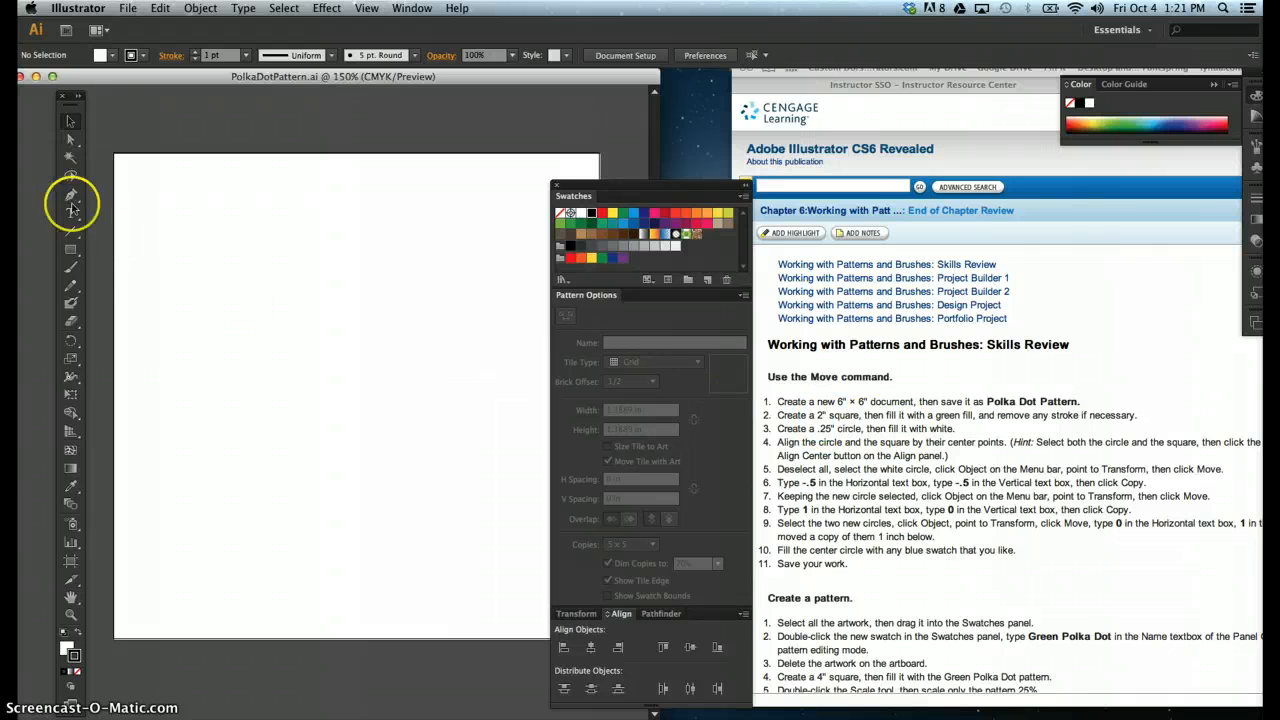
Step: Draw a rectangle about 1.45 in wide and 1.44 in high near the middle of the artboard
click(72, 251)
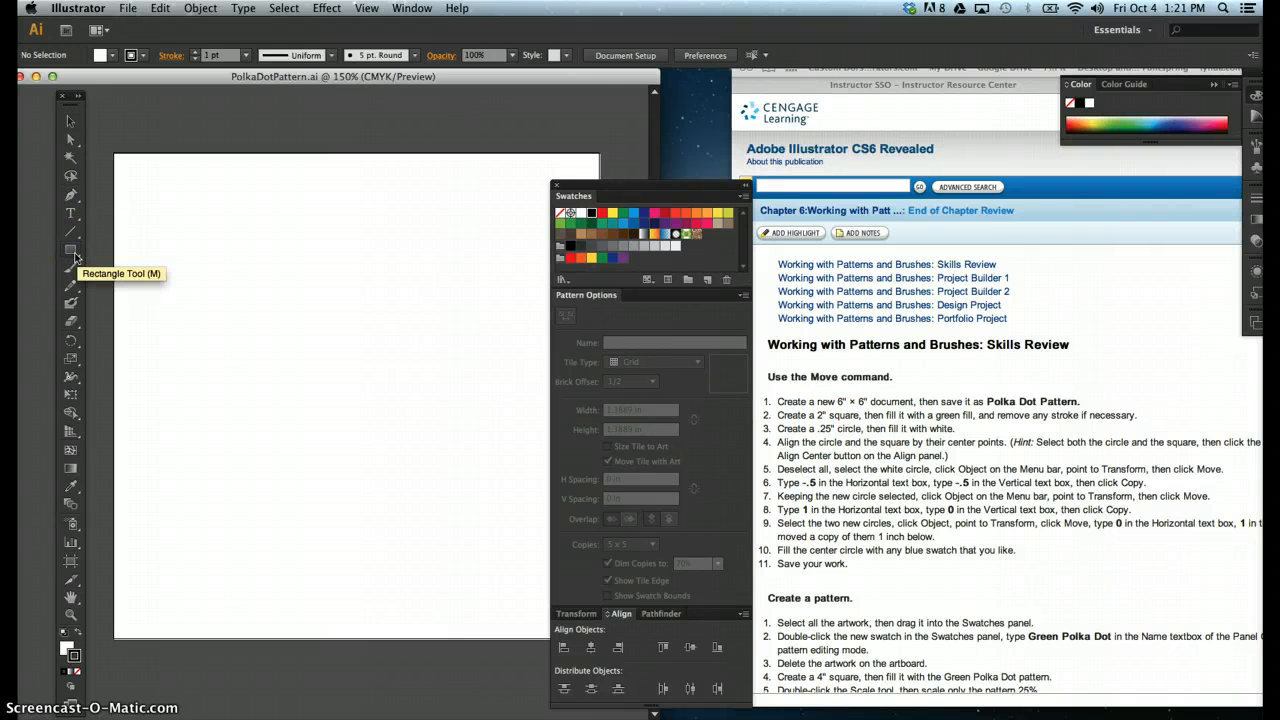
click(74, 256)
click(71, 253)
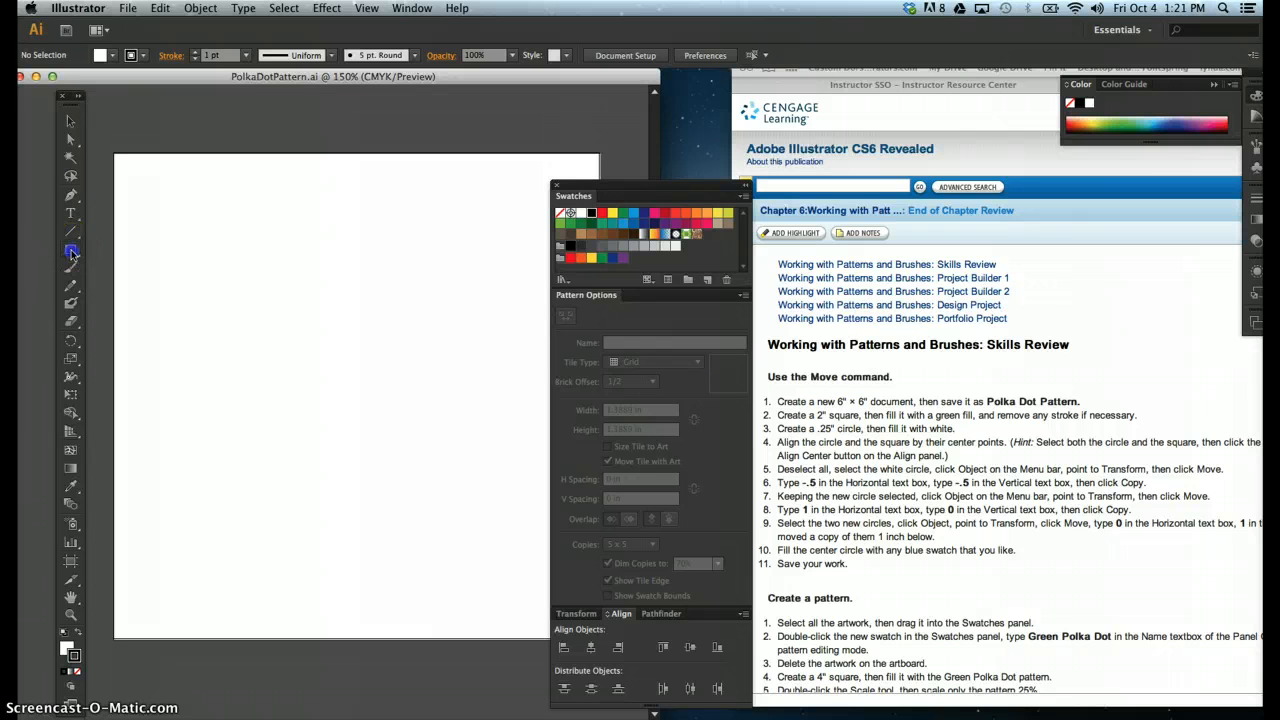
click(296, 283)
drag(296, 283, 414, 398)
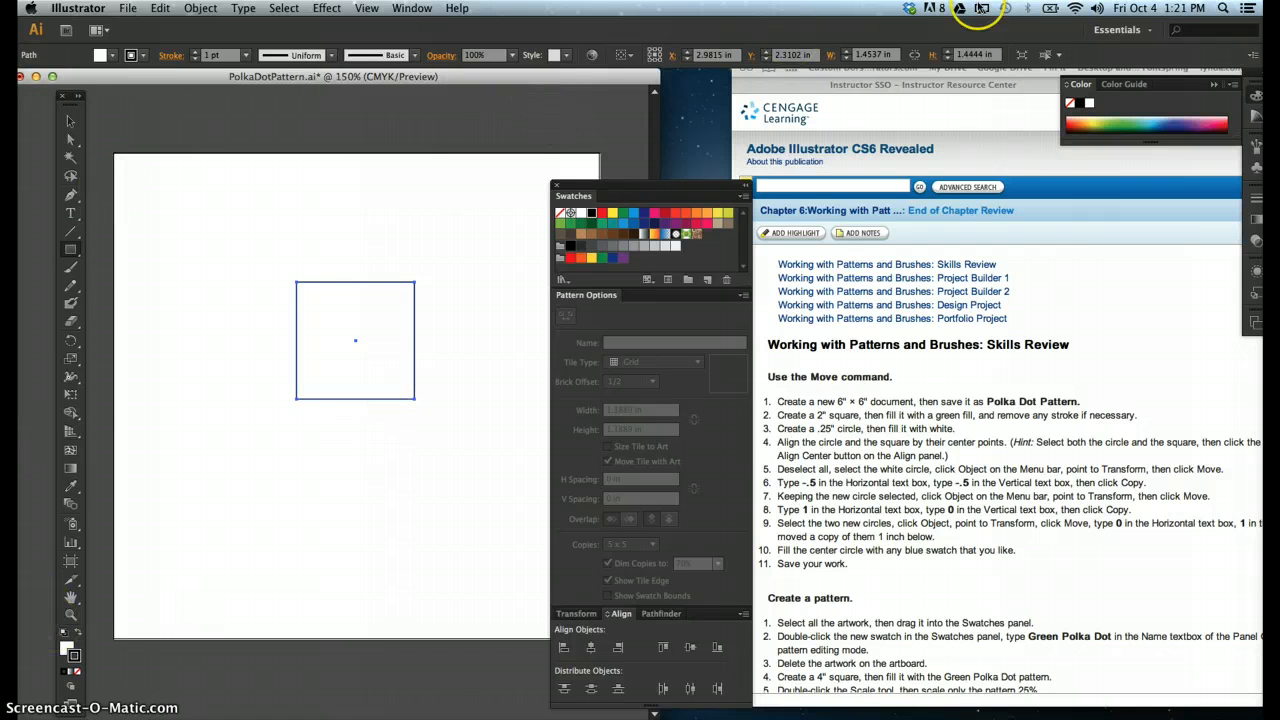
Step: Set the rectangle's width and height to 2 in each
click(870, 54)
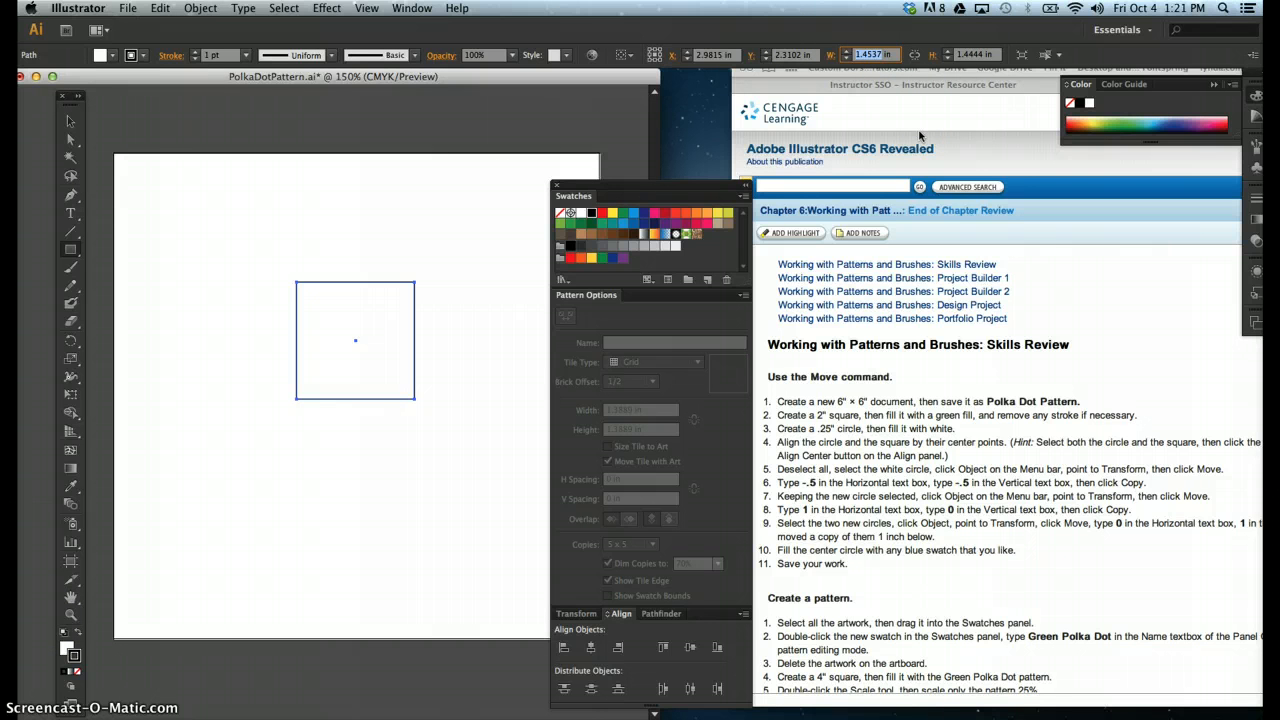
text(2 in)
key(Tab)
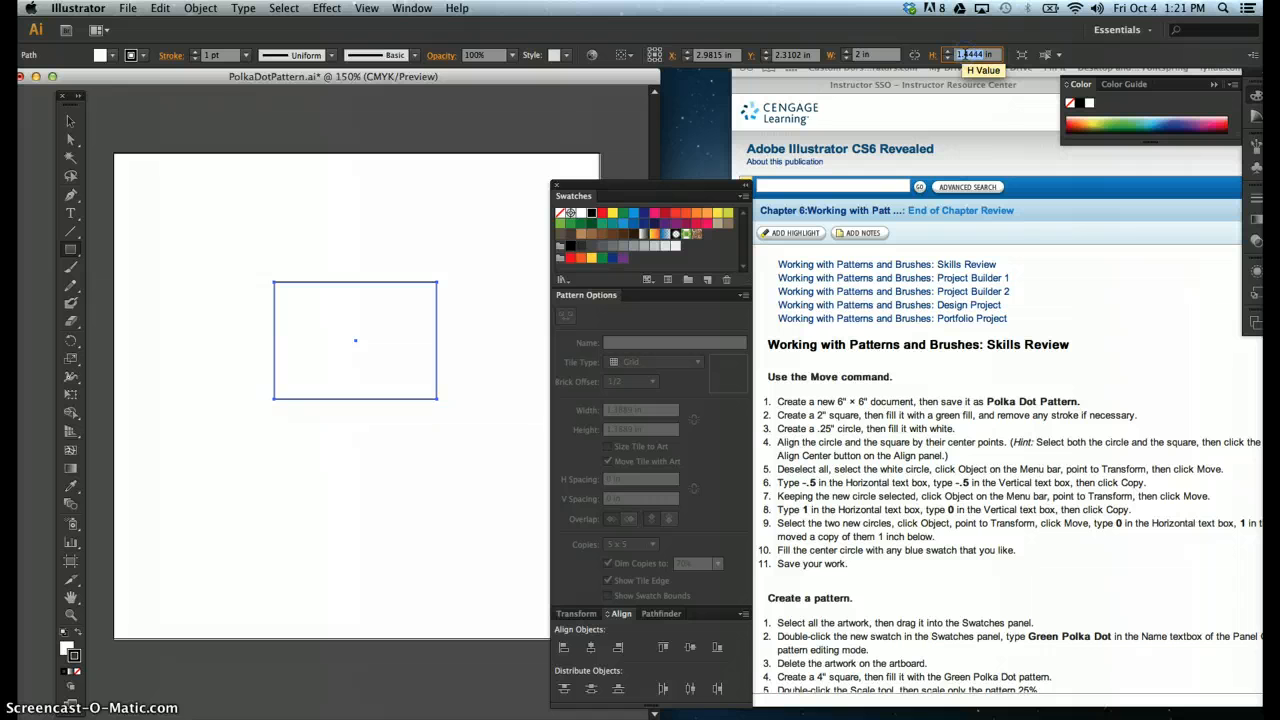
text(2 in)
key(Return)
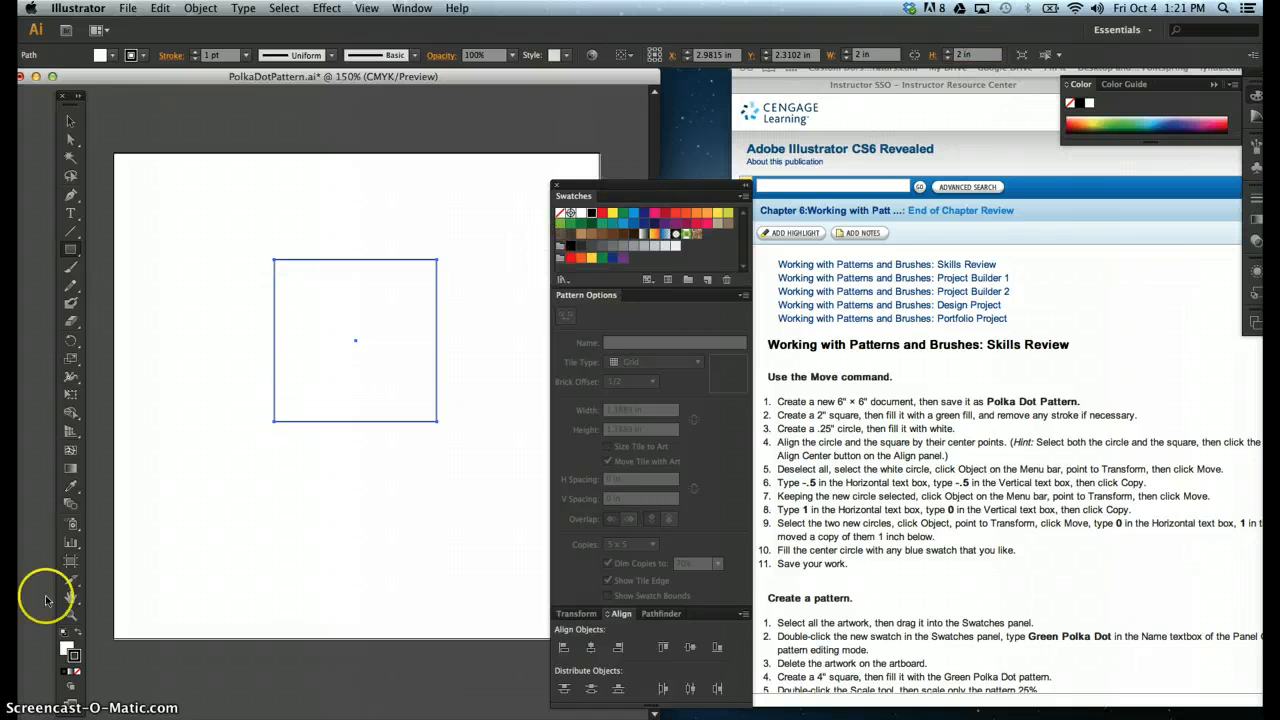
Step: Remove the square's stroke and fill it with a green swatch, leaving nothing selected
click(79, 671)
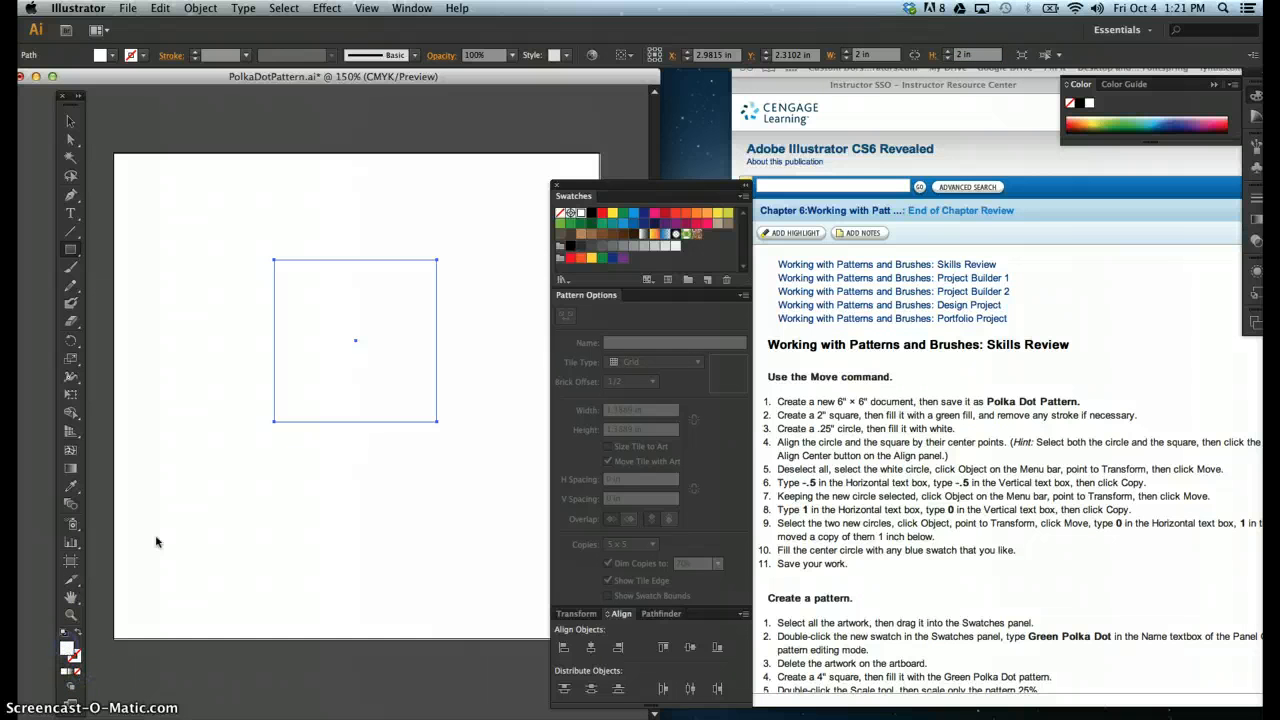
click(601, 222)
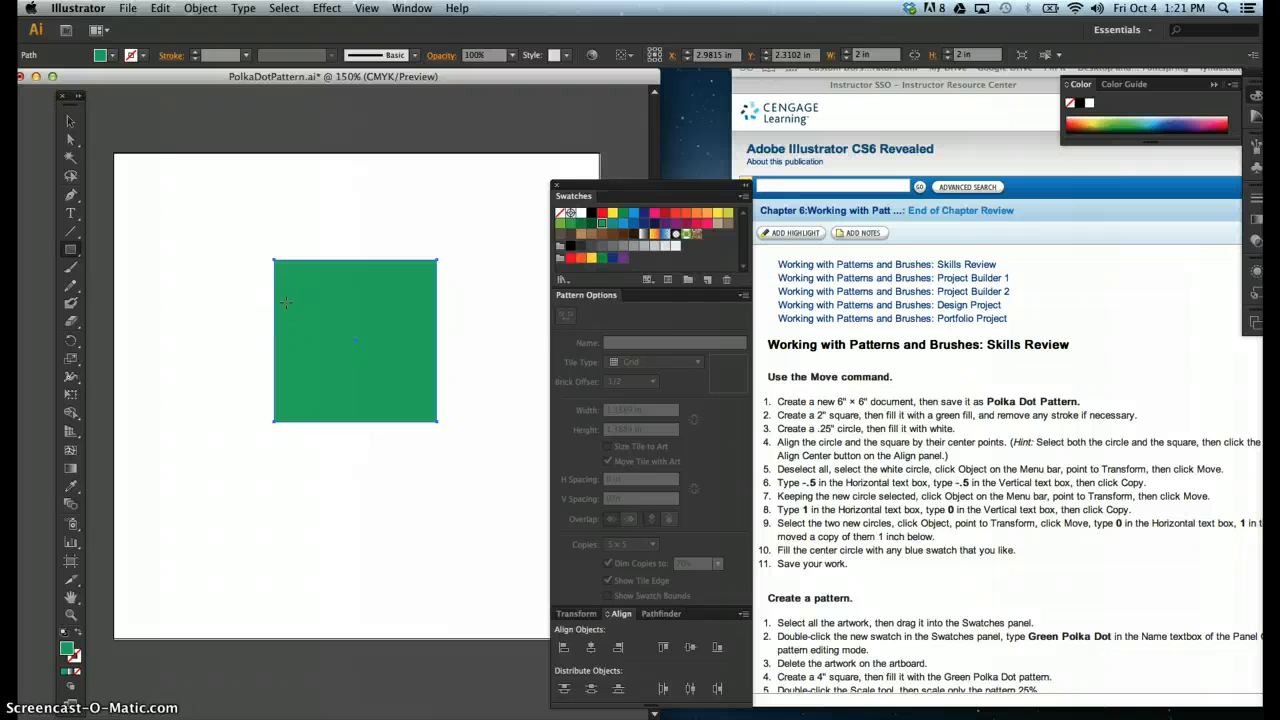
click(174, 262)
click(203, 268)
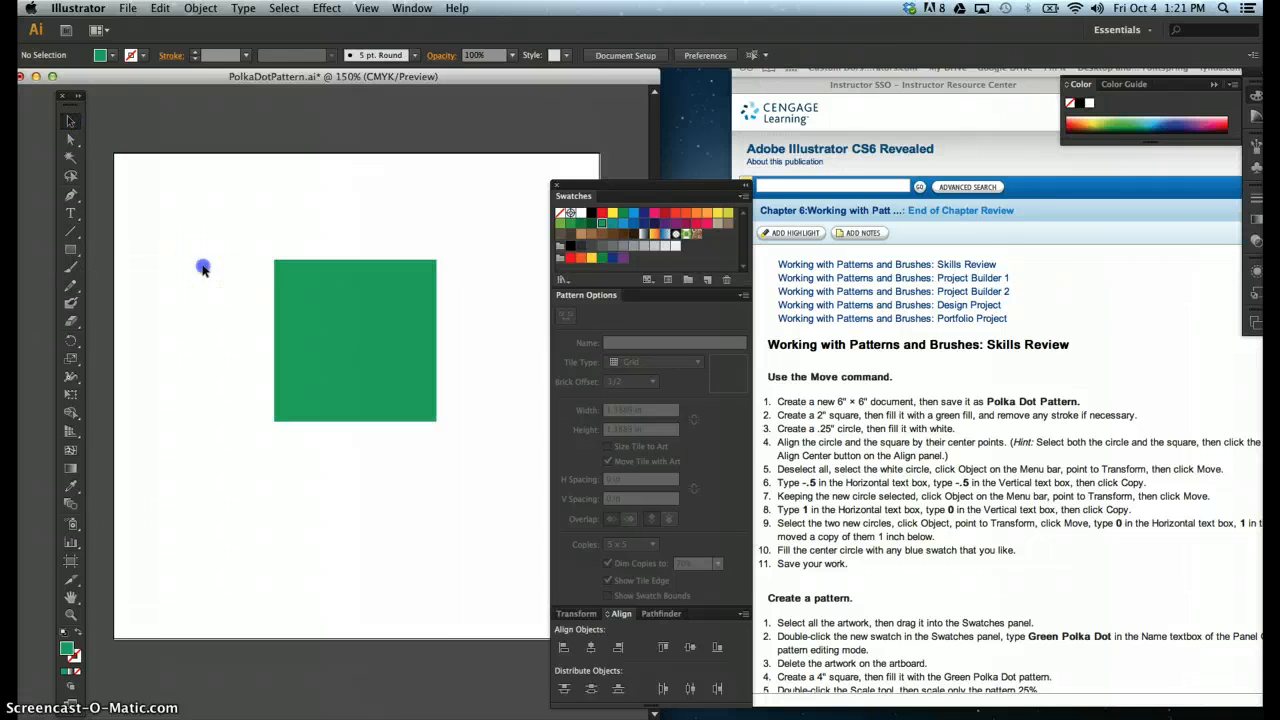
Step: Draw a circle about 0.31 in across beside the green square with the Ellipse tool
click(70, 247)
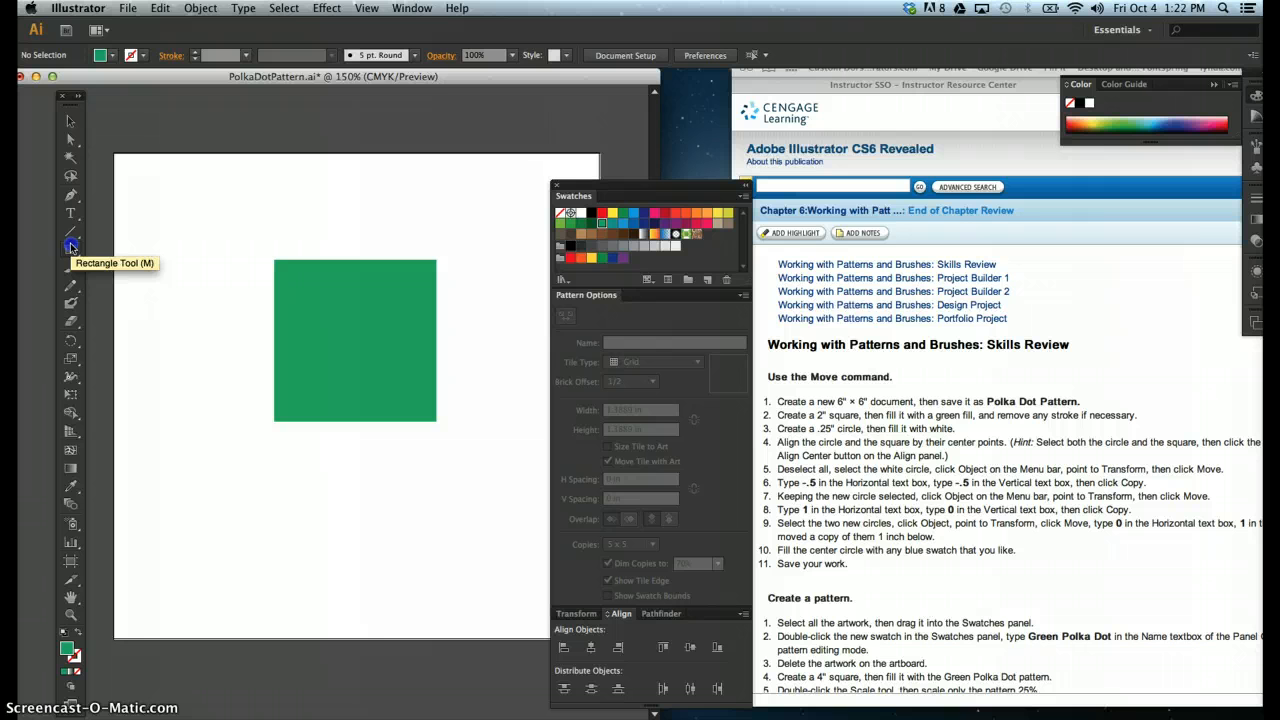
click(72, 250)
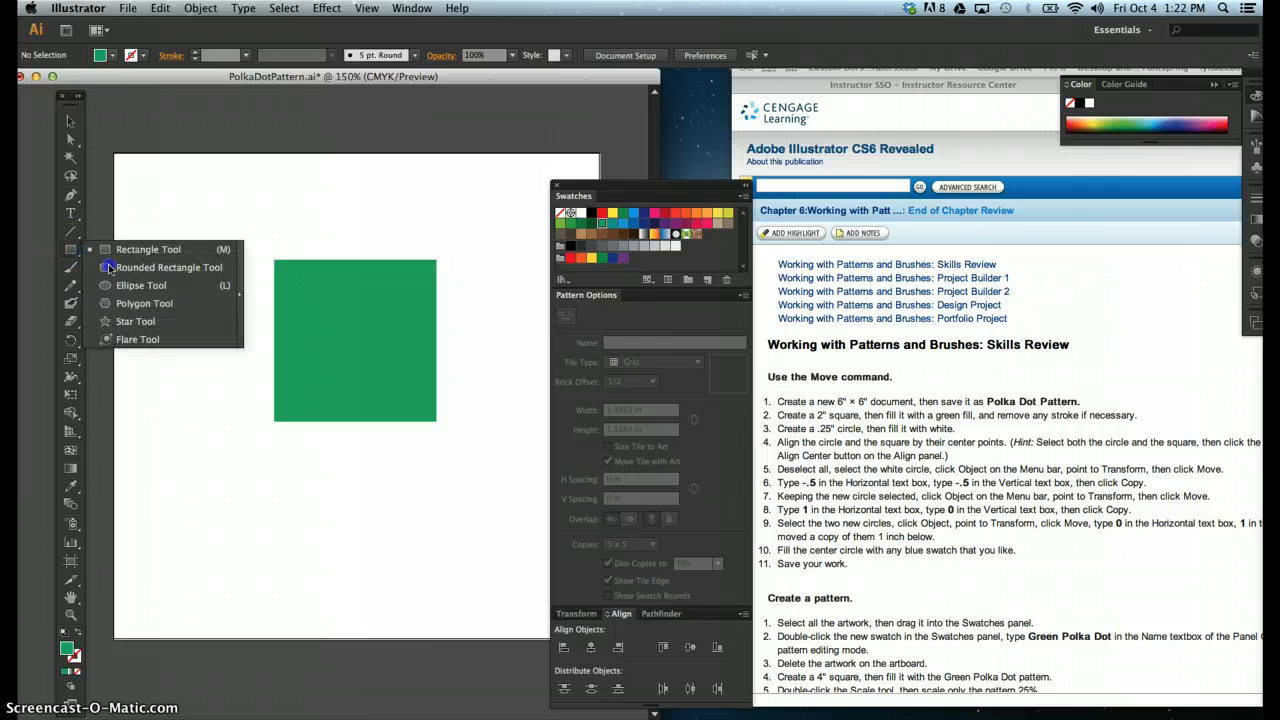
drag(108, 268, 112, 286)
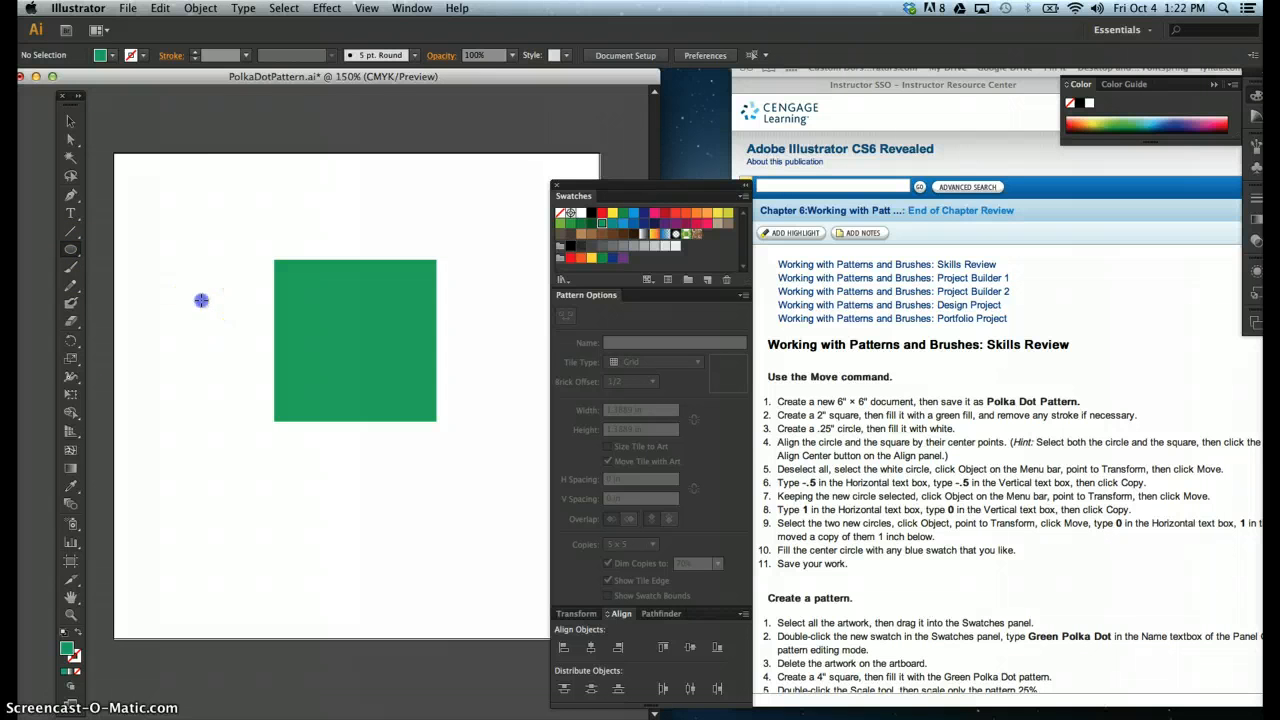
drag(227, 325, 227, 325)
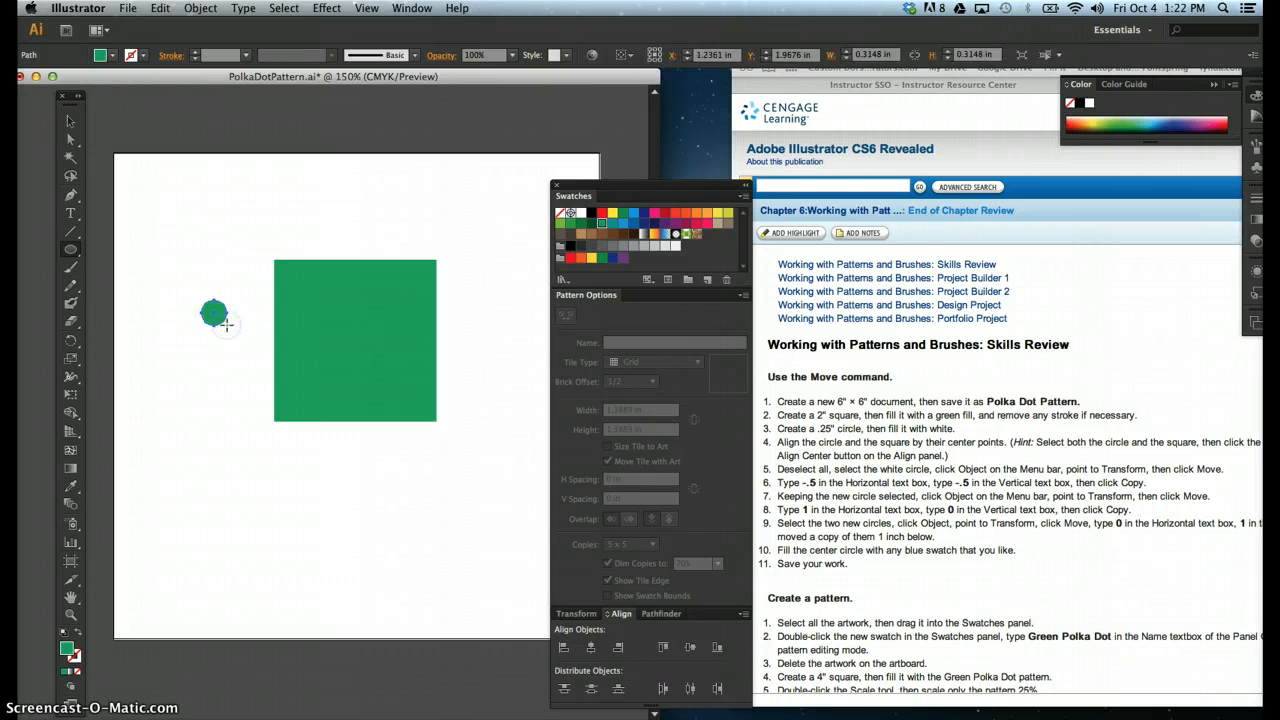
Step: Set the circle's width and height to 0.25 in and fill it with white
click(872, 55)
key(Tab)
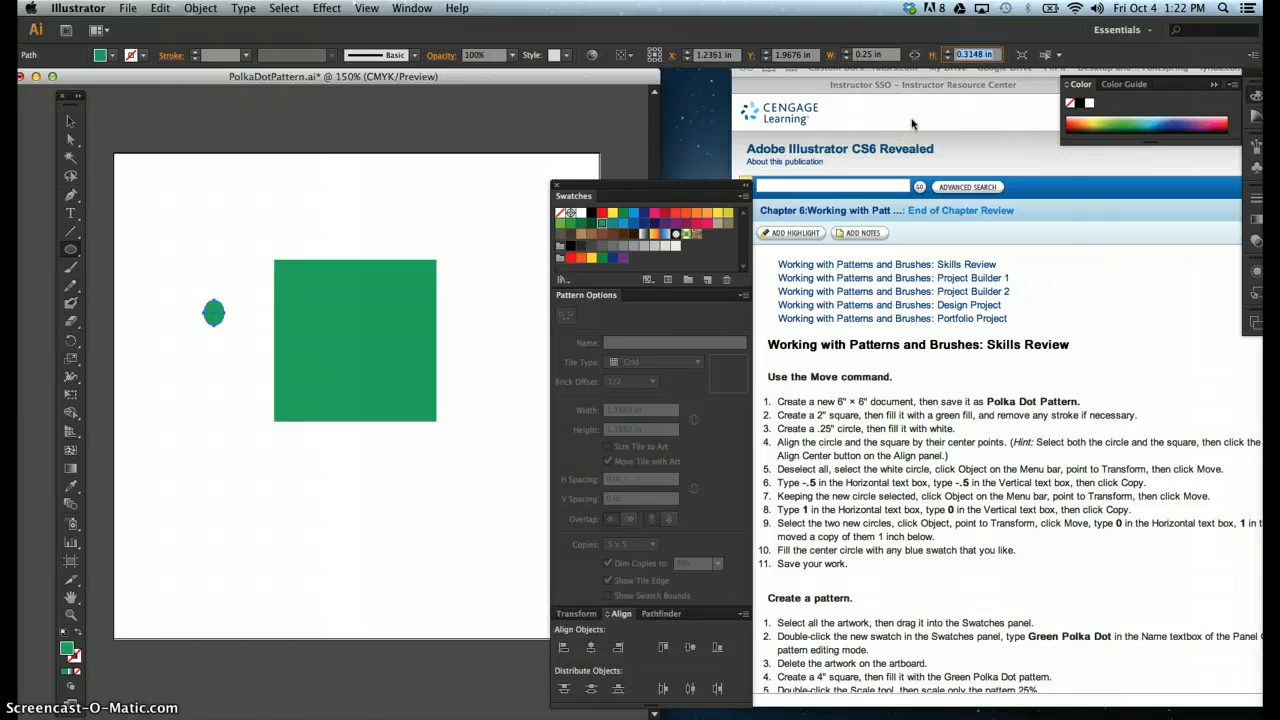
key(Return)
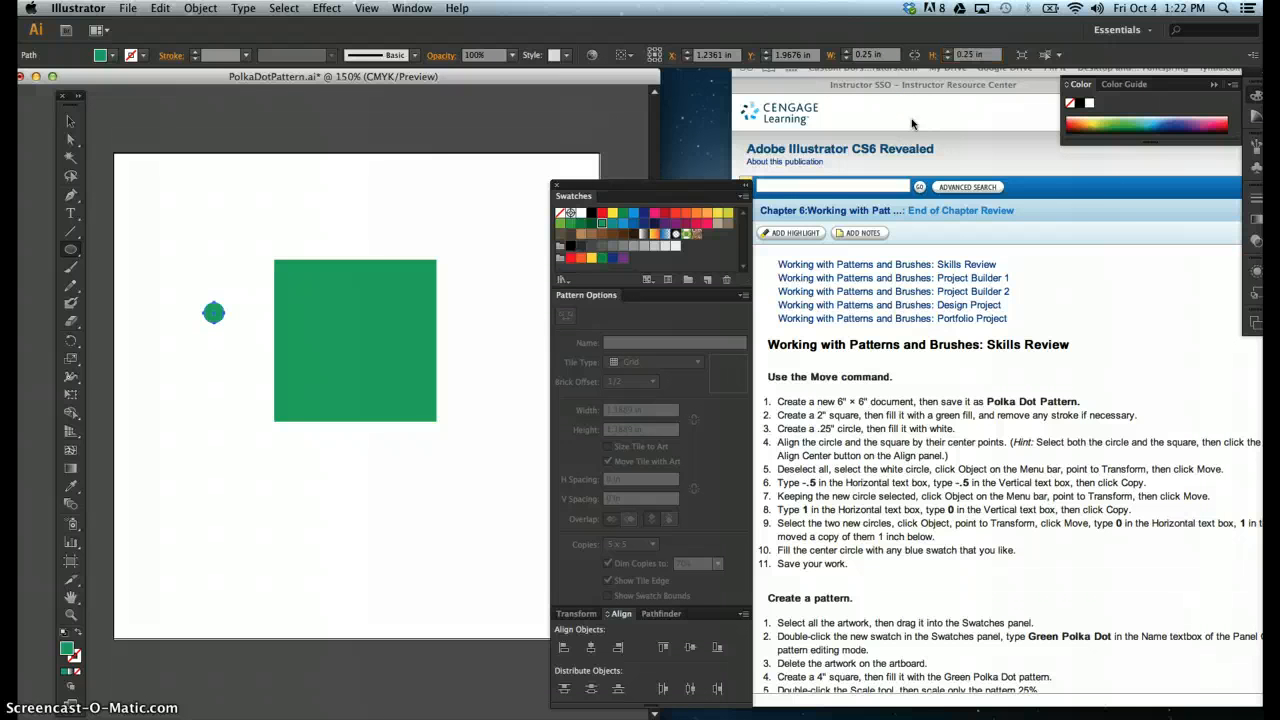
click(573, 213)
click(70, 120)
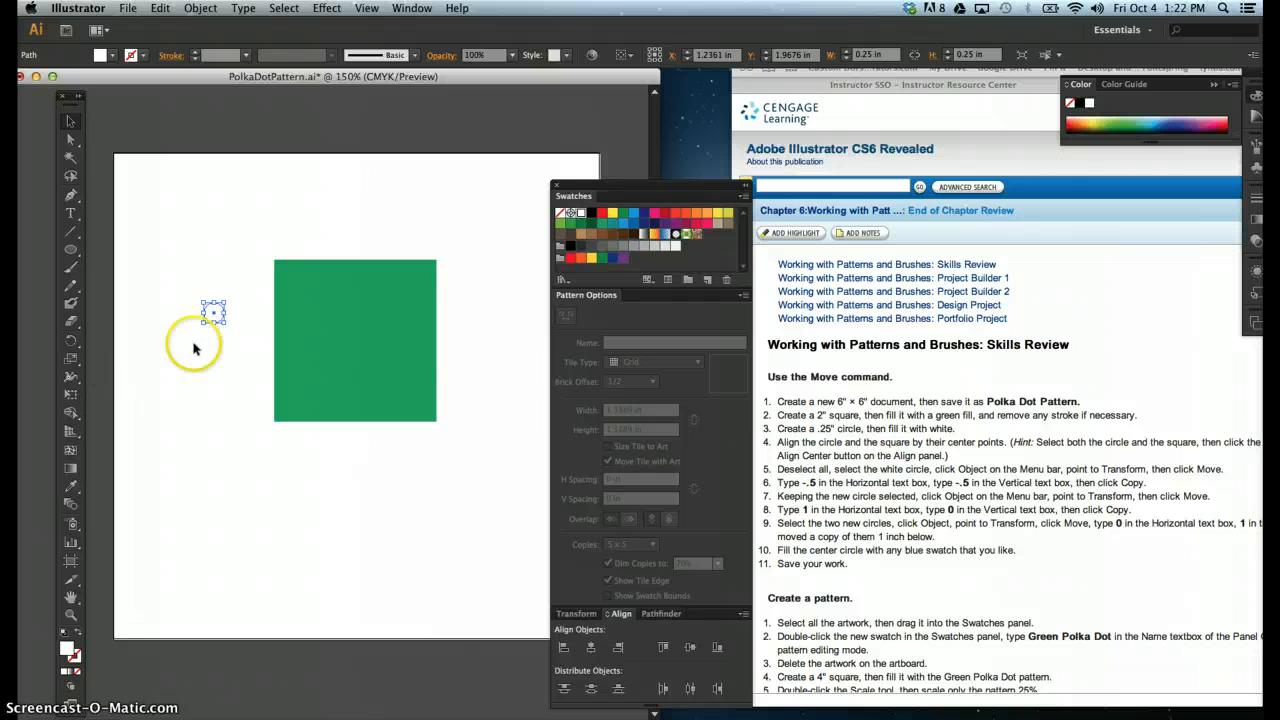
Step: Align the white circle and the green square by their horizontal and vertical centers using the Align commands
drag(219, 312, 286, 365)
drag(315, 418, 249, 346)
shift+click(346, 343)
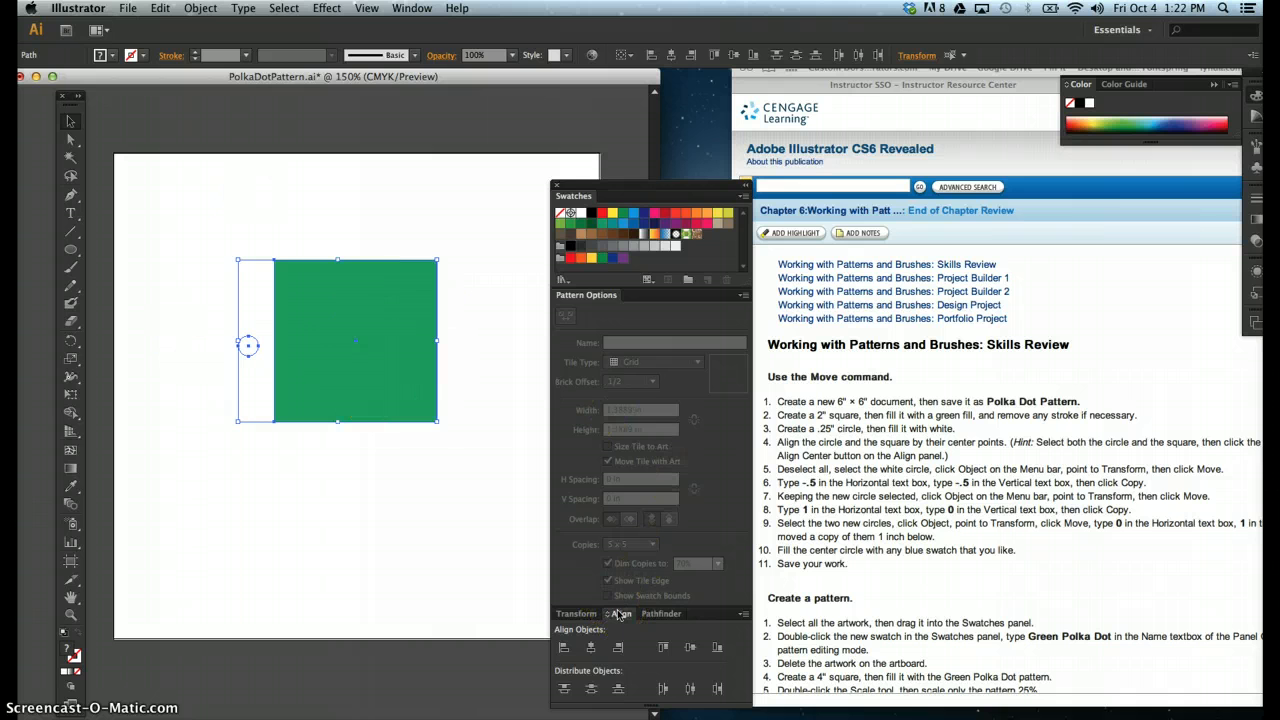
click(420, 10)
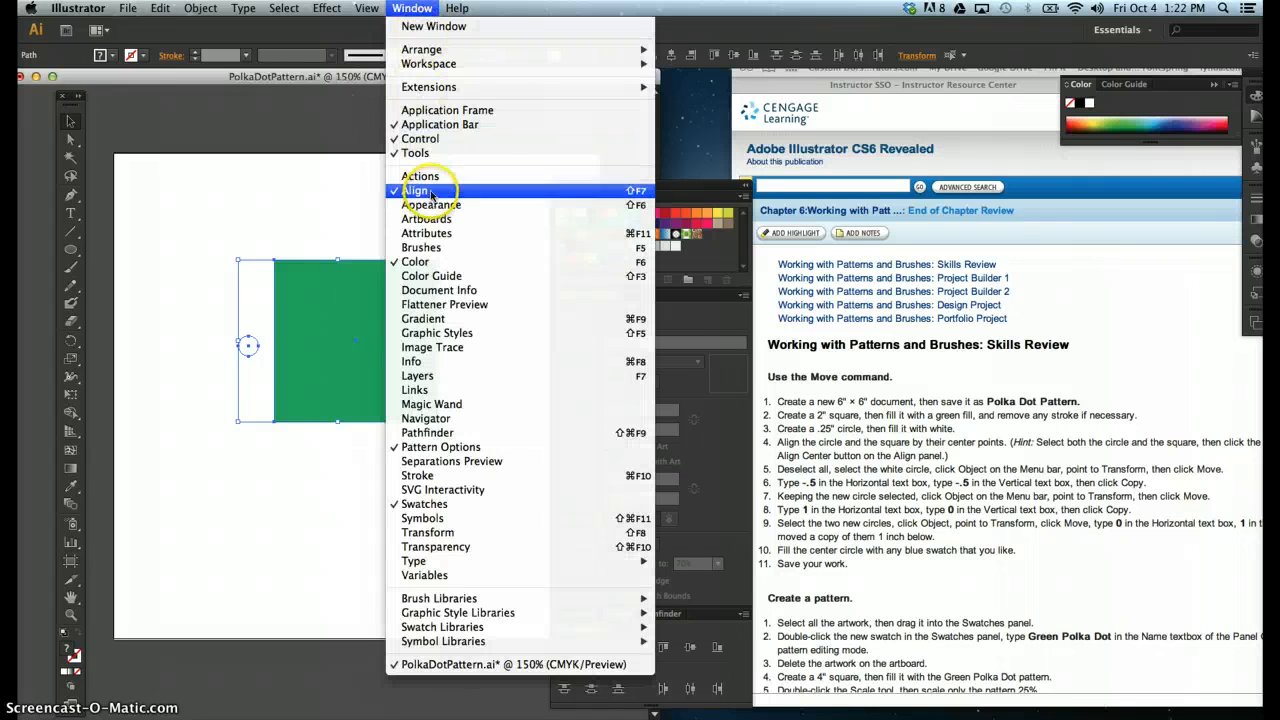
click(420, 8)
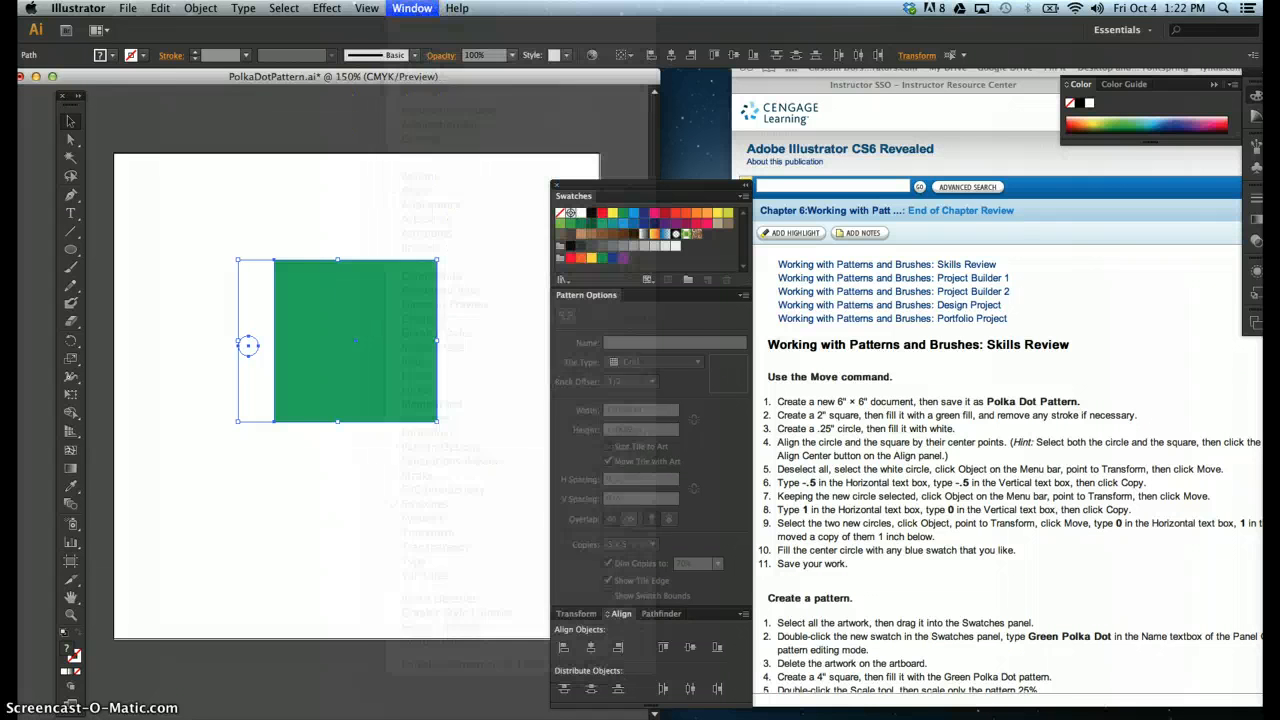
click(591, 648)
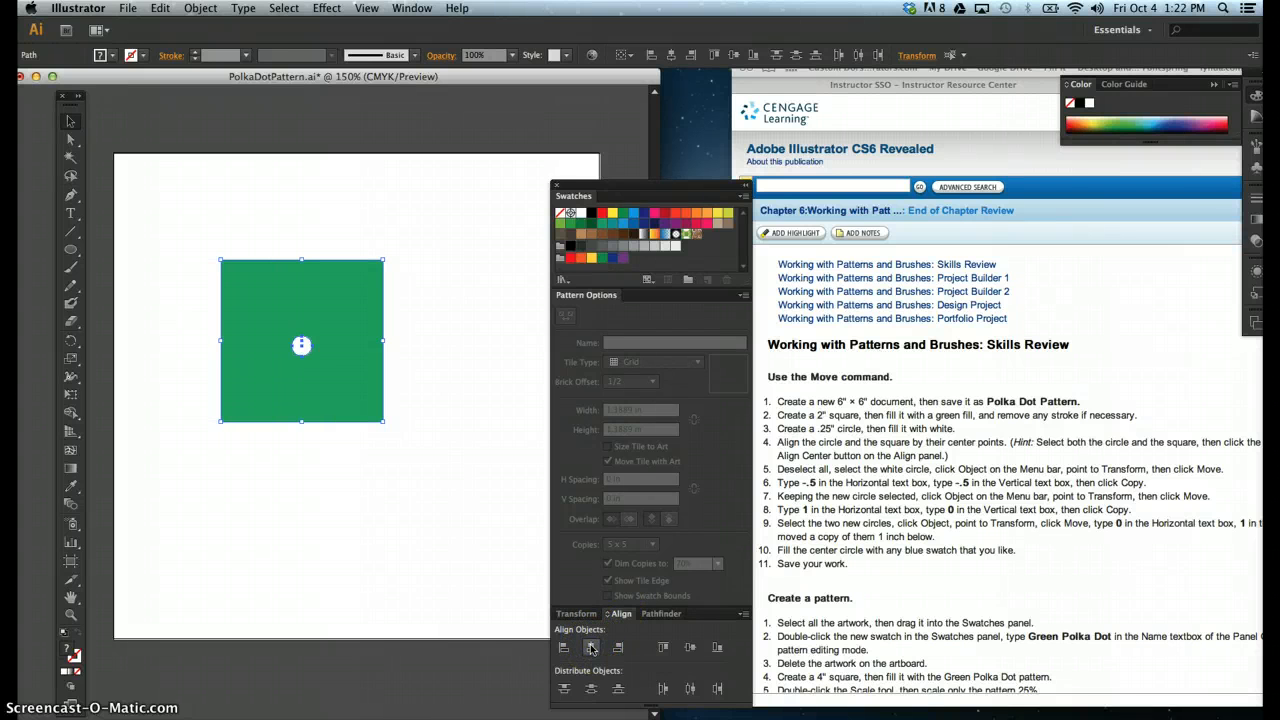
click(691, 648)
click(445, 367)
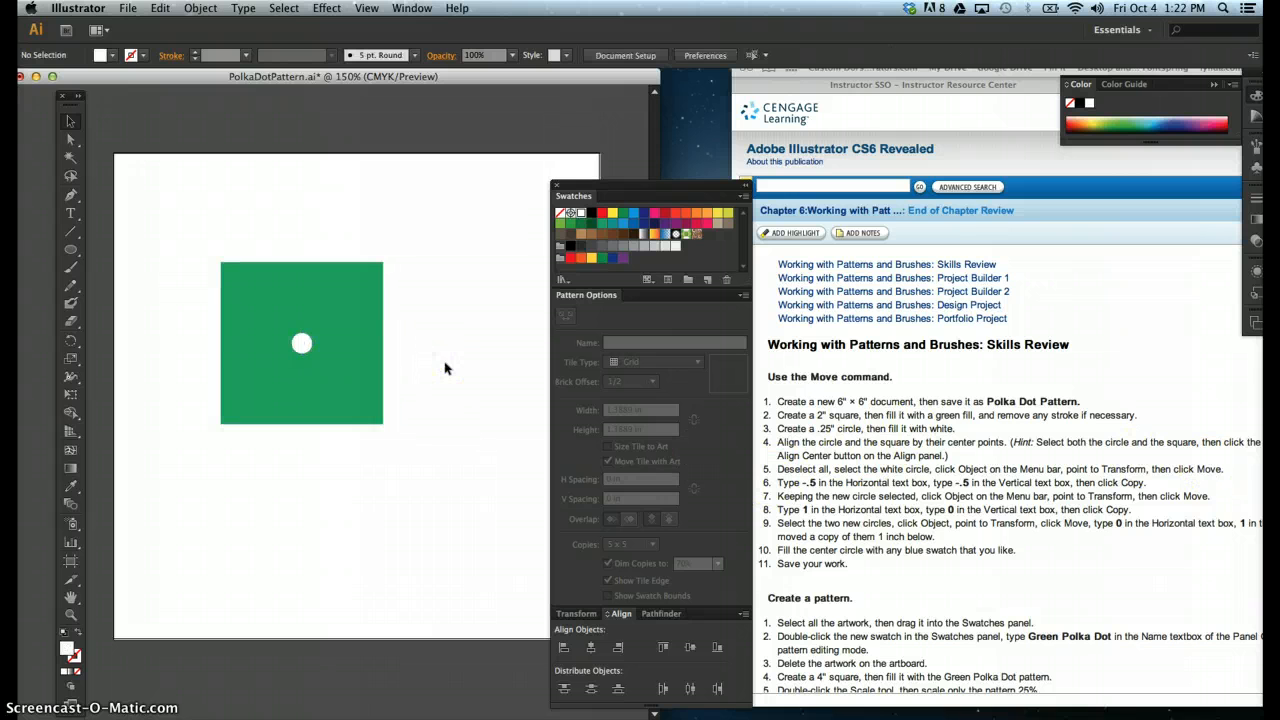
Step: Use the Move command to place a copy of the centered white circle at -0.5 in horizontal and -0.5 in vertical offset
click(300, 338)
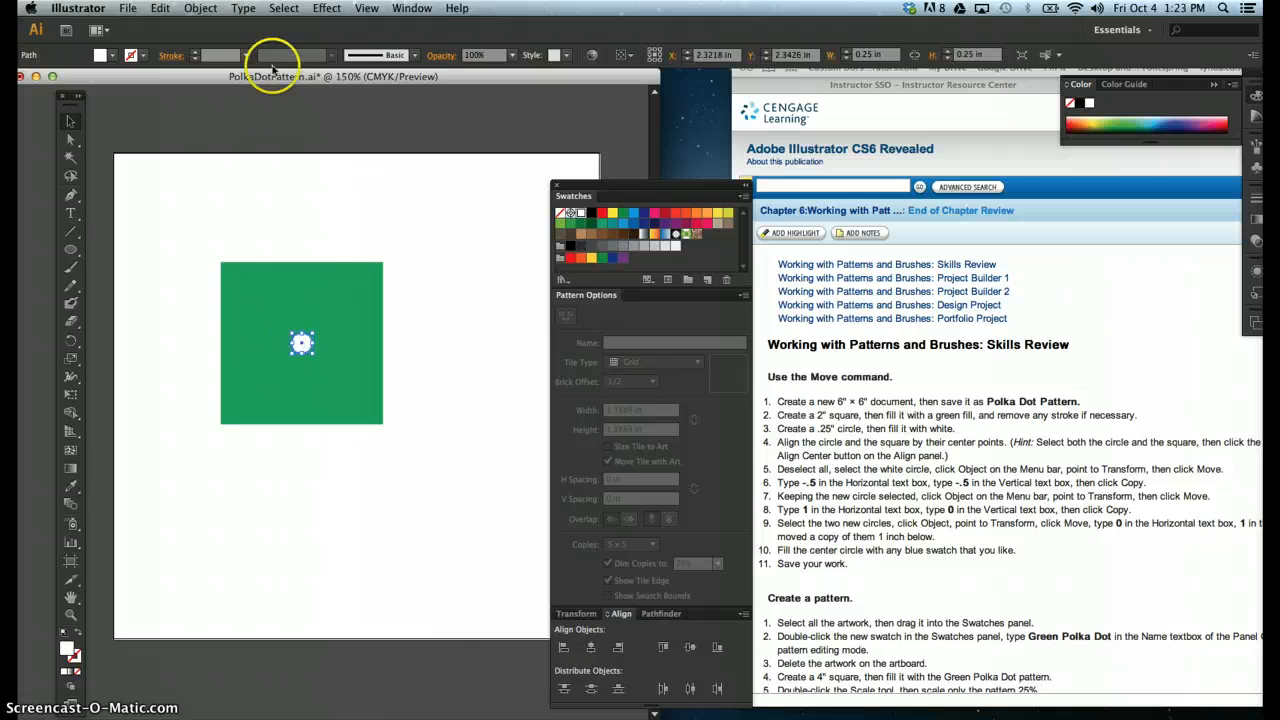
click(213, 9)
mouse_move(216, 28)
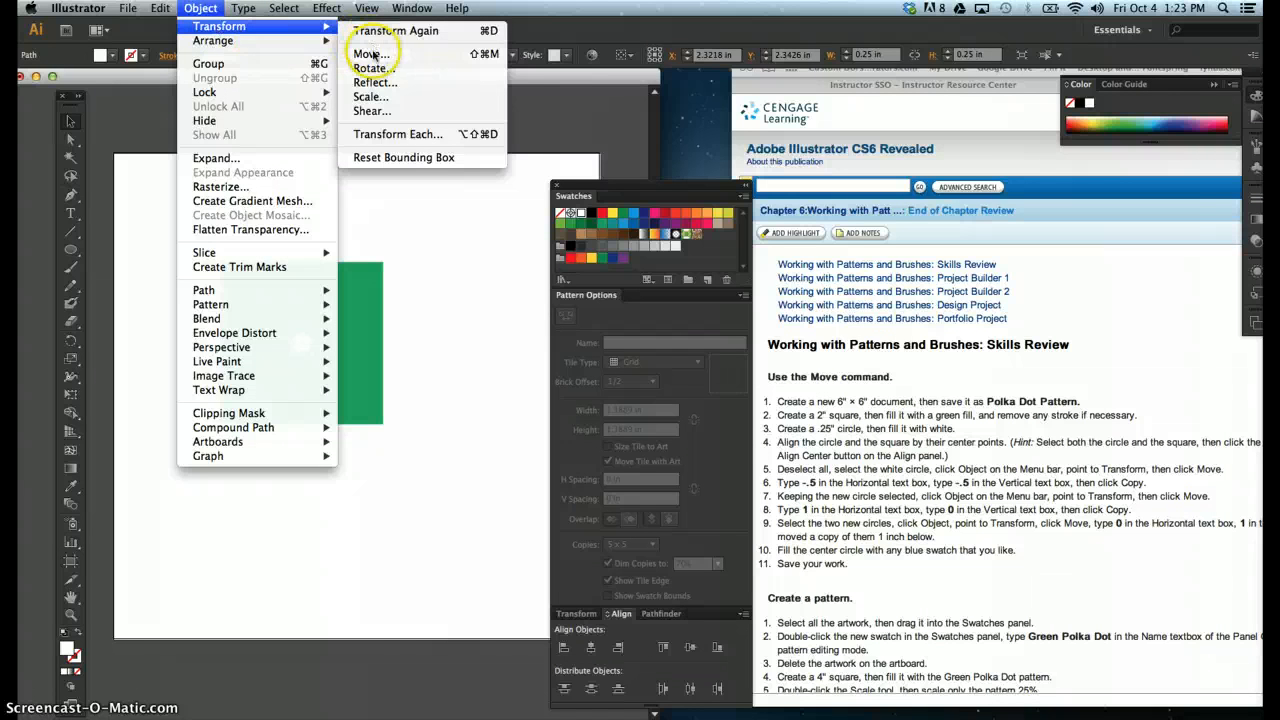
click(372, 54)
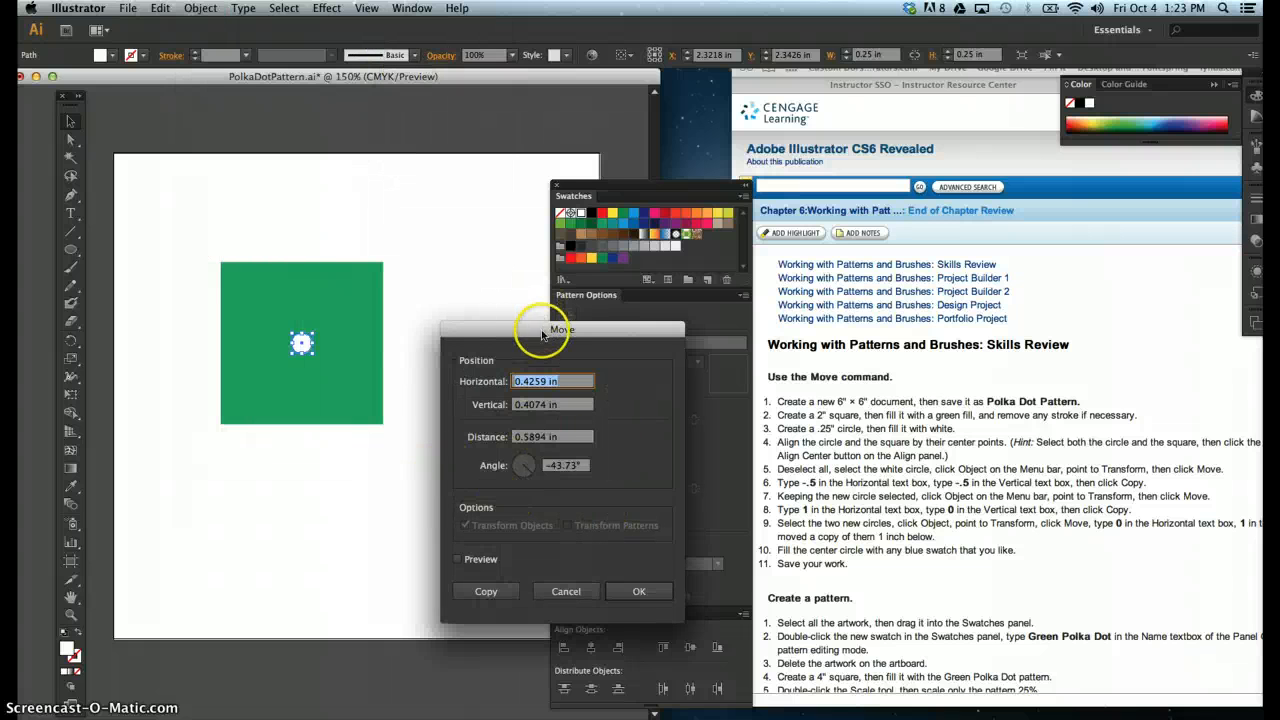
drag(542, 331, 490, 291)
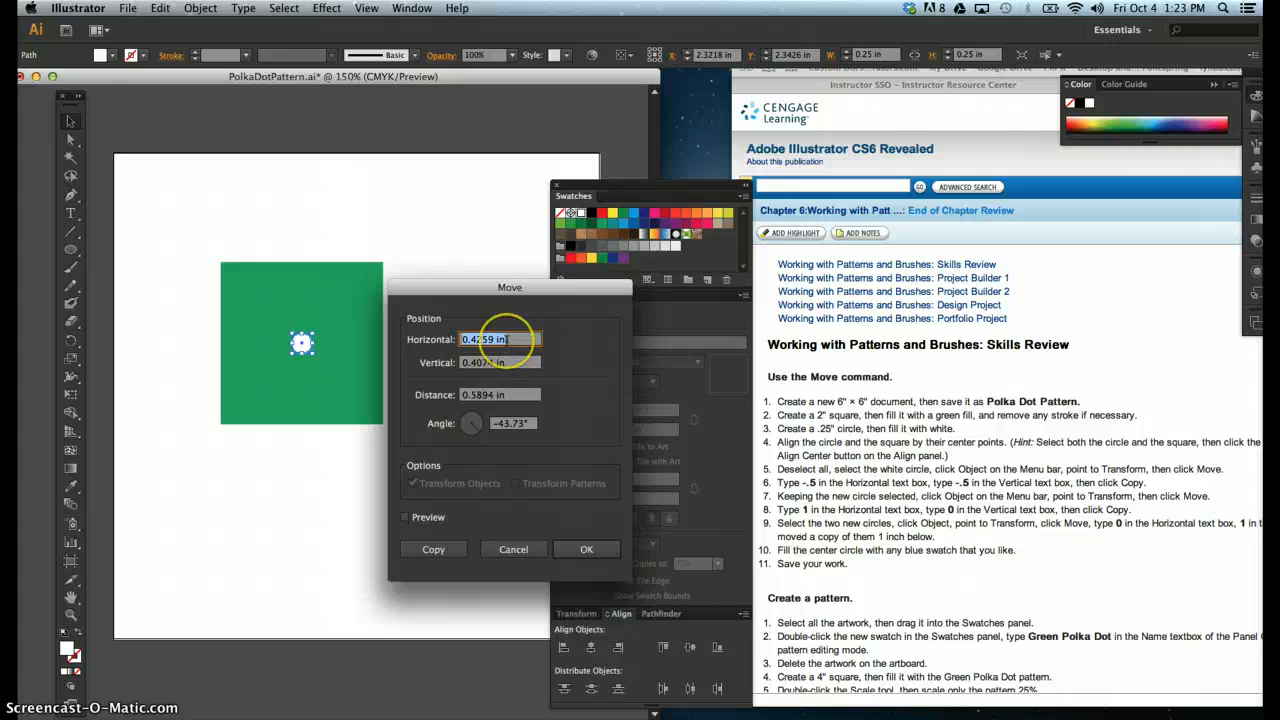
click(506, 340)
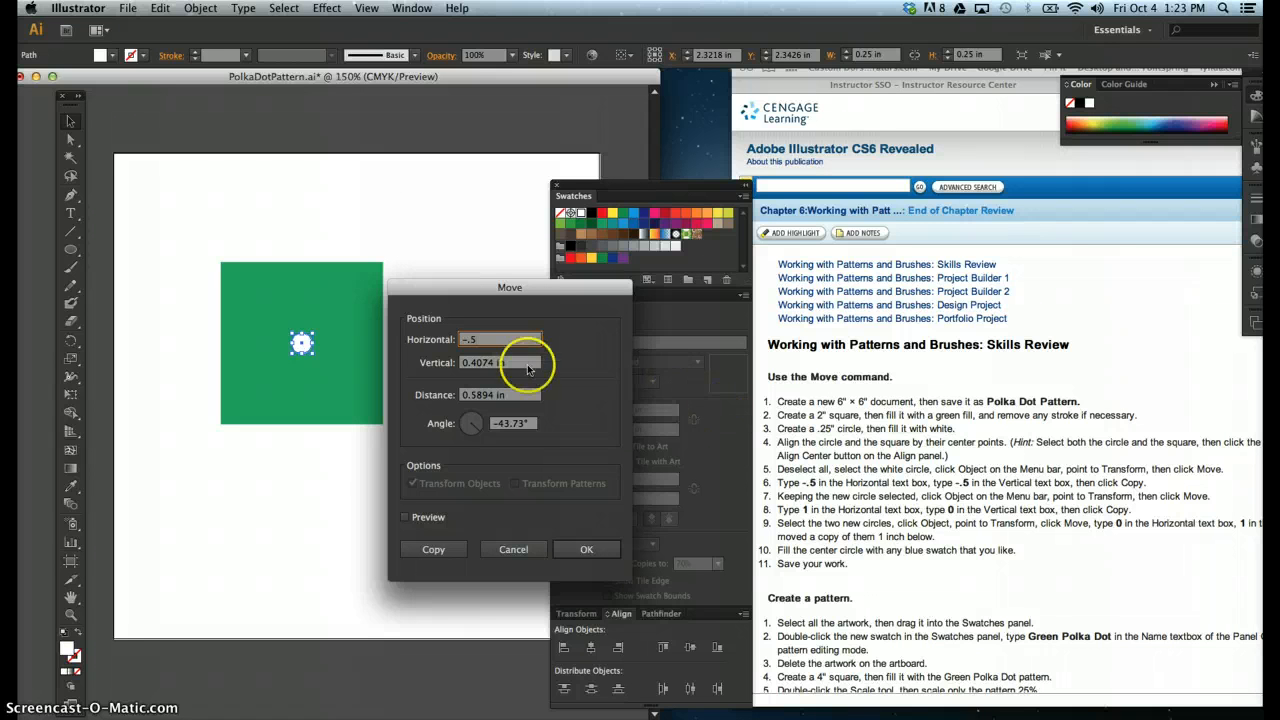
click(456, 363)
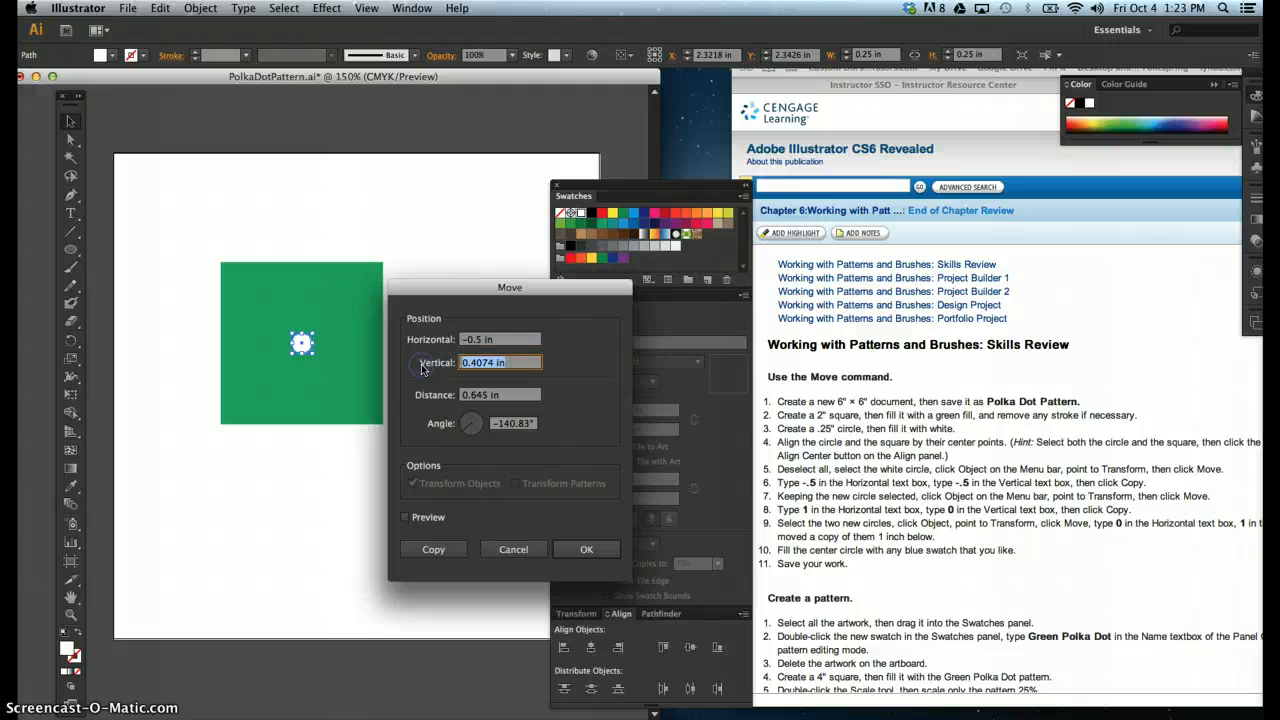
text(-.5)
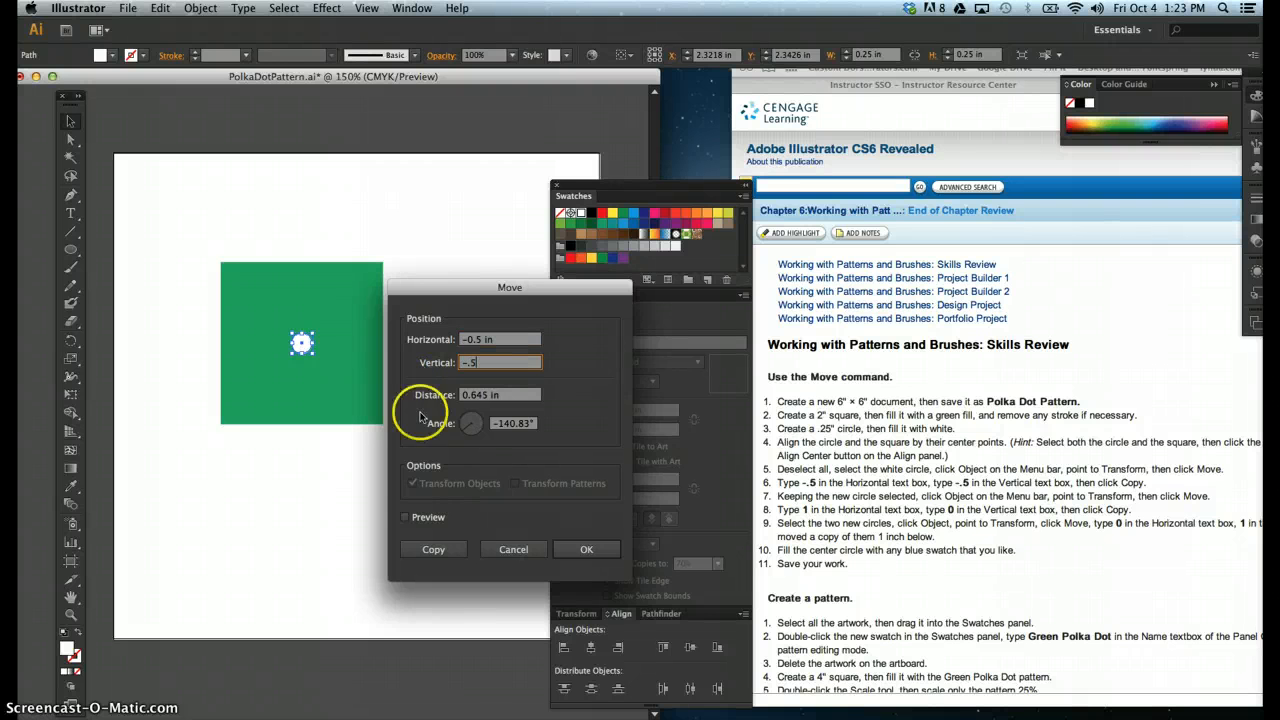
click(433, 549)
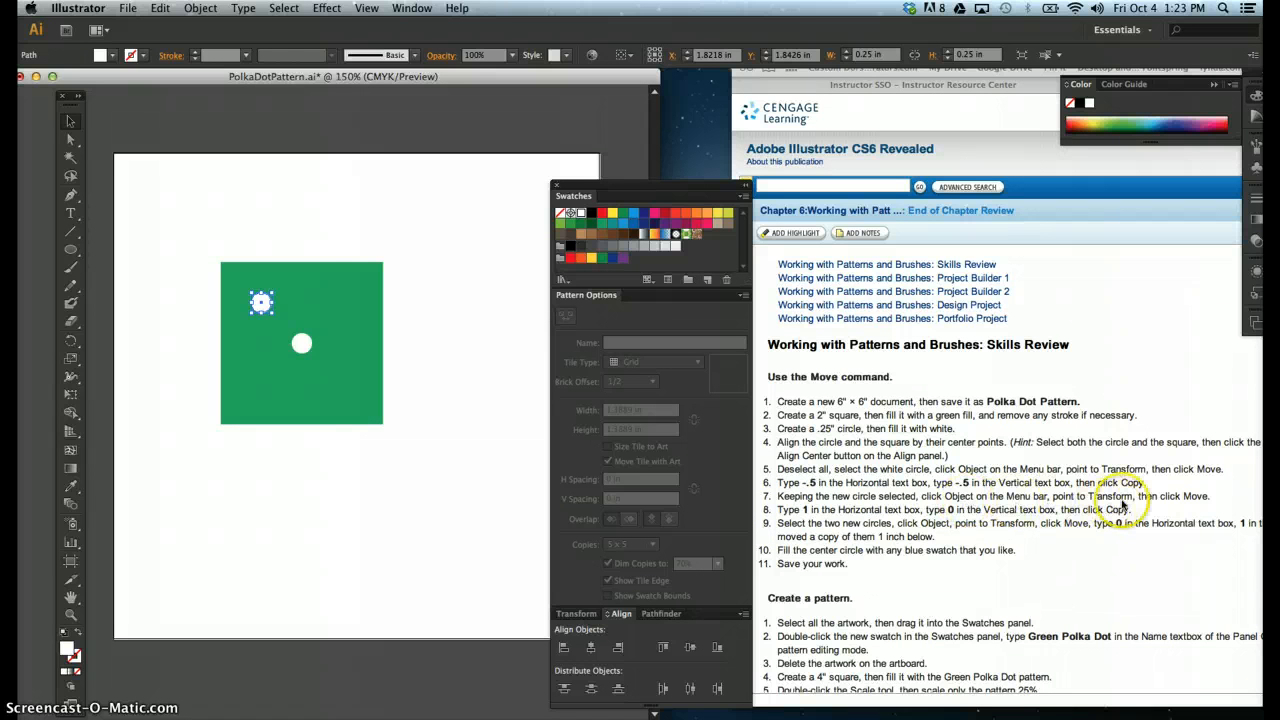
Step: Copy the new upper-left circle with the Move command, offset 1 in horizontally and 0 in vertically
click(199, 8)
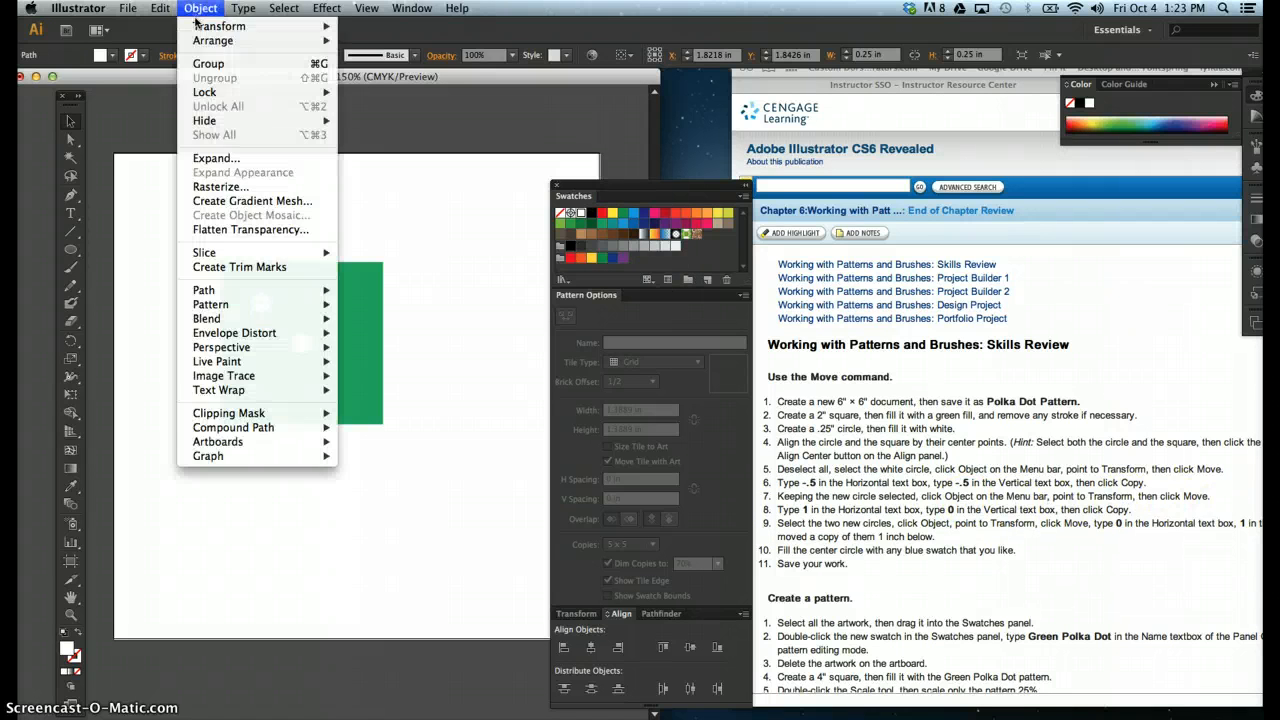
mouse_move(205, 26)
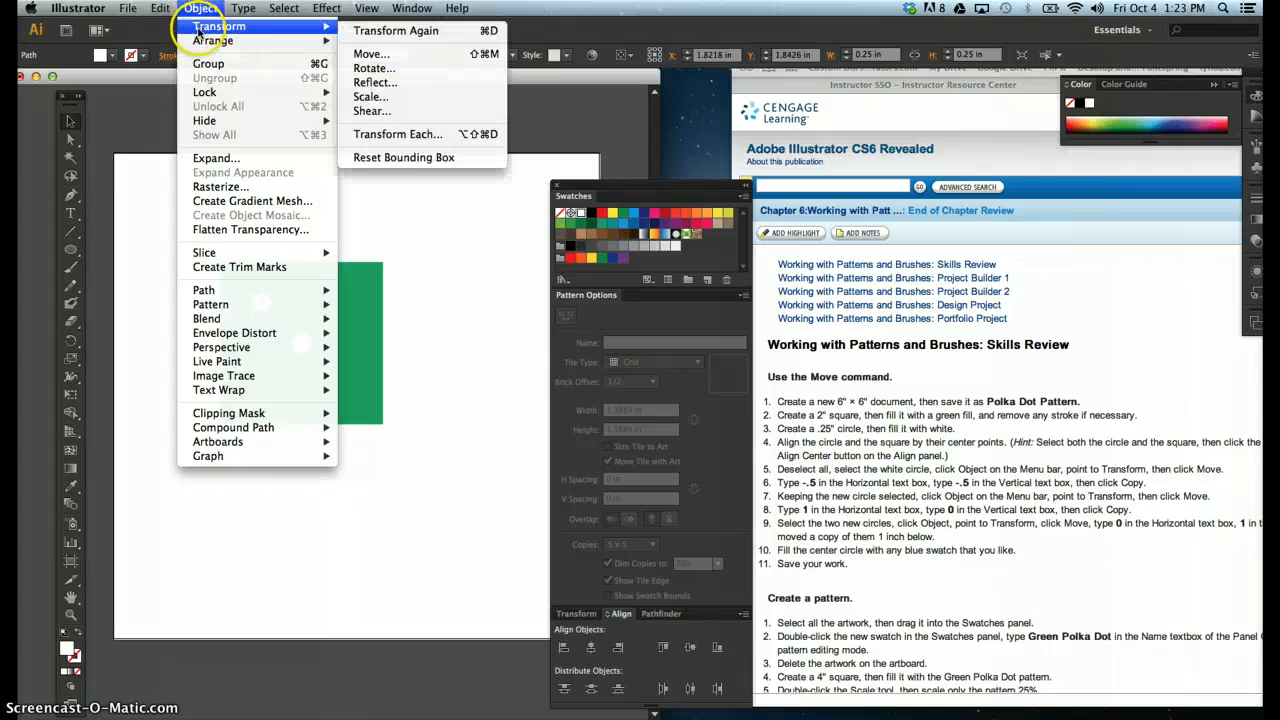
click(366, 50)
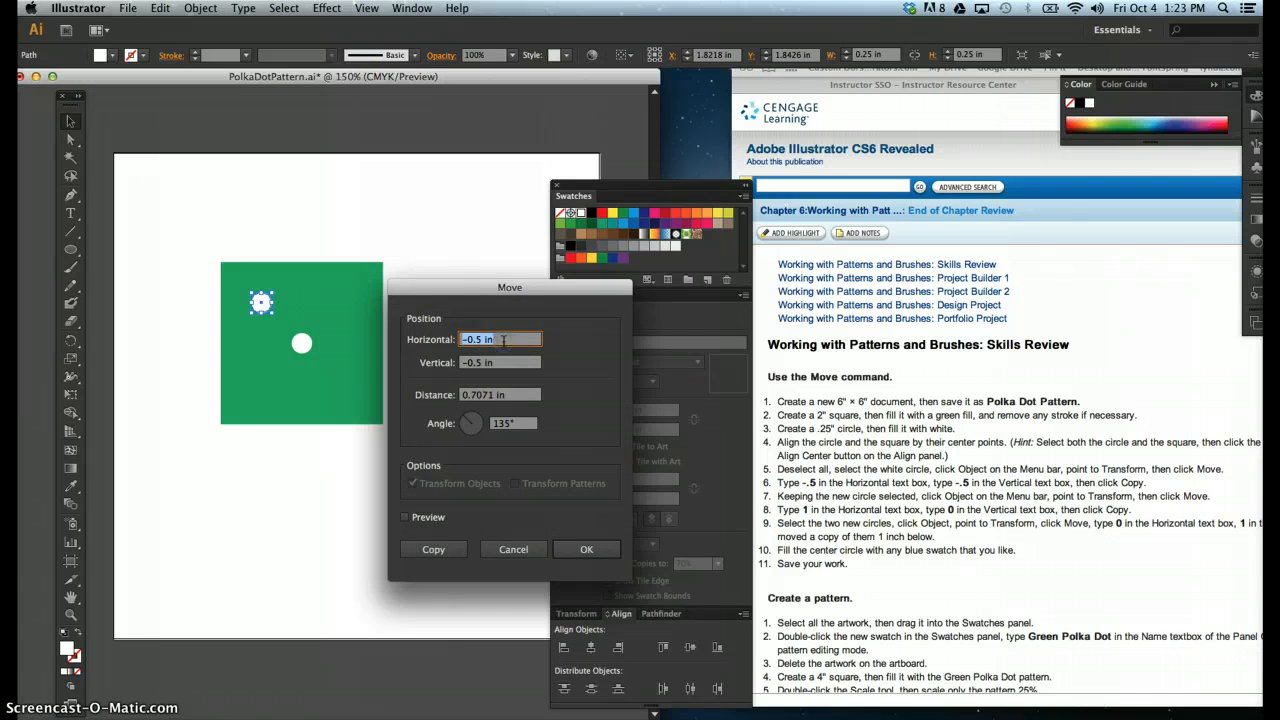
key(Tab)
text(0)
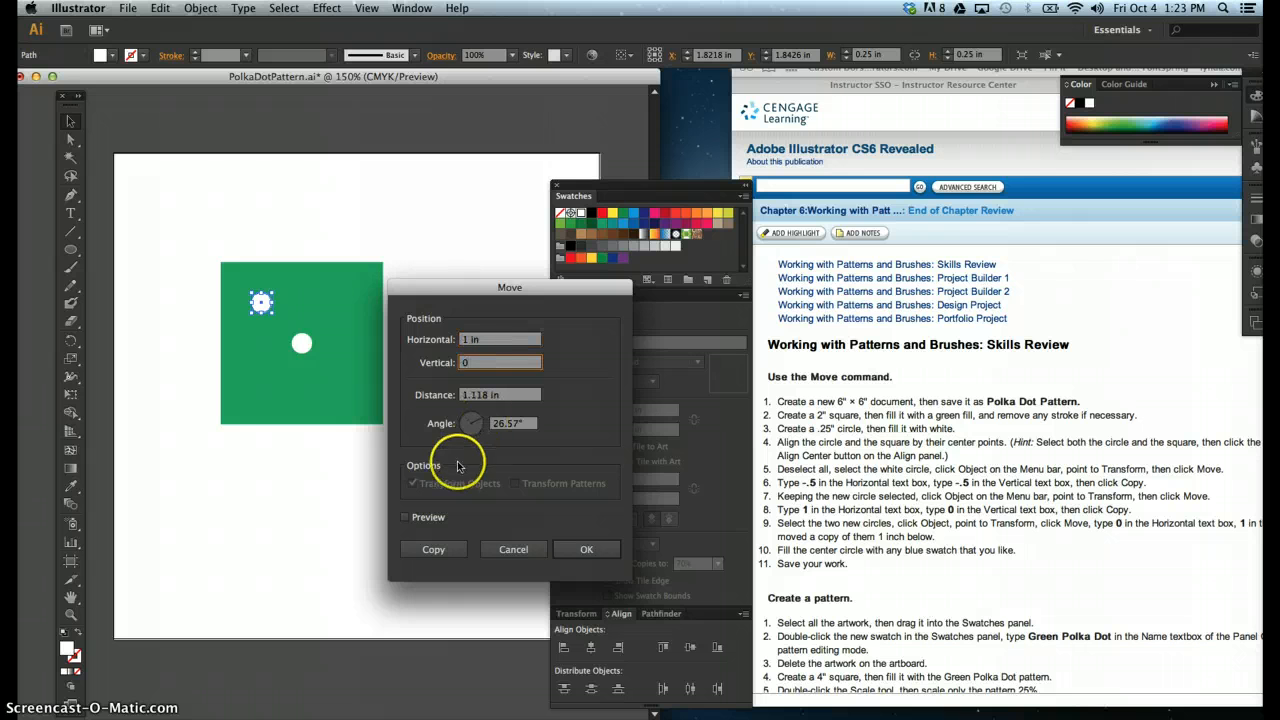
click(433, 549)
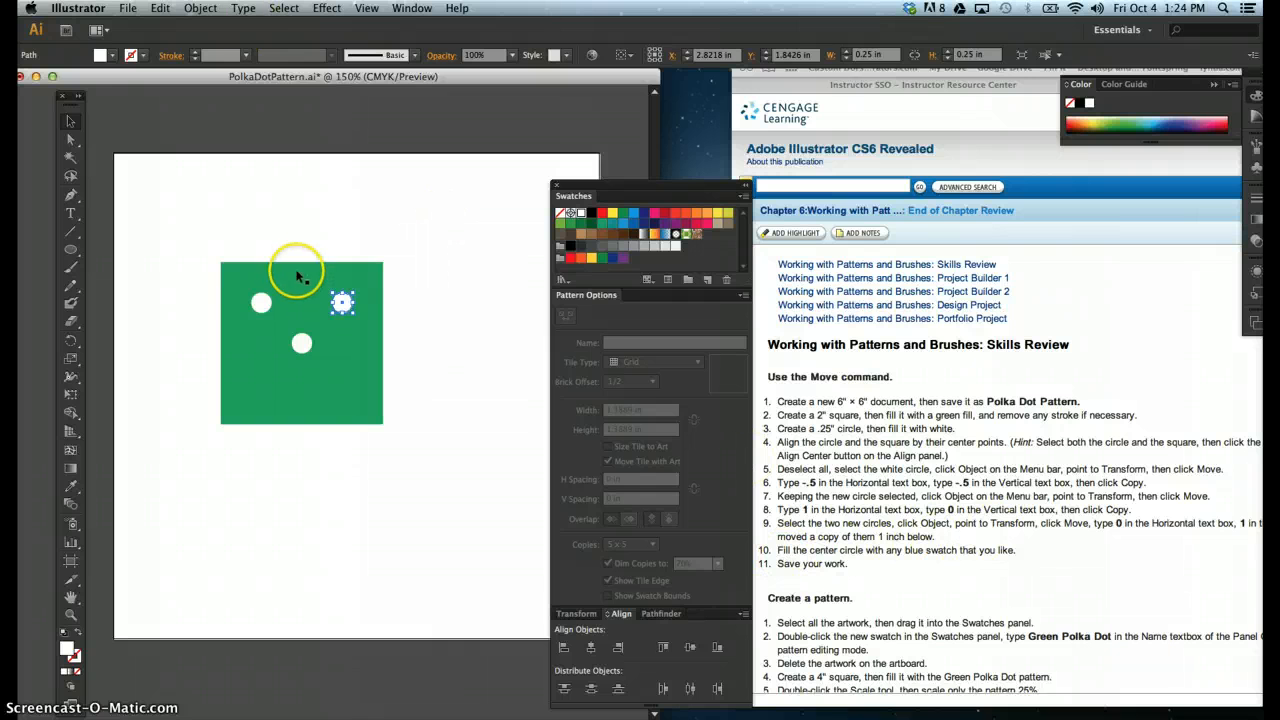
Step: Select both upper circles and copy them with the Move command, offset 0 in horizontally and 1 in vertically
shift+click(259, 305)
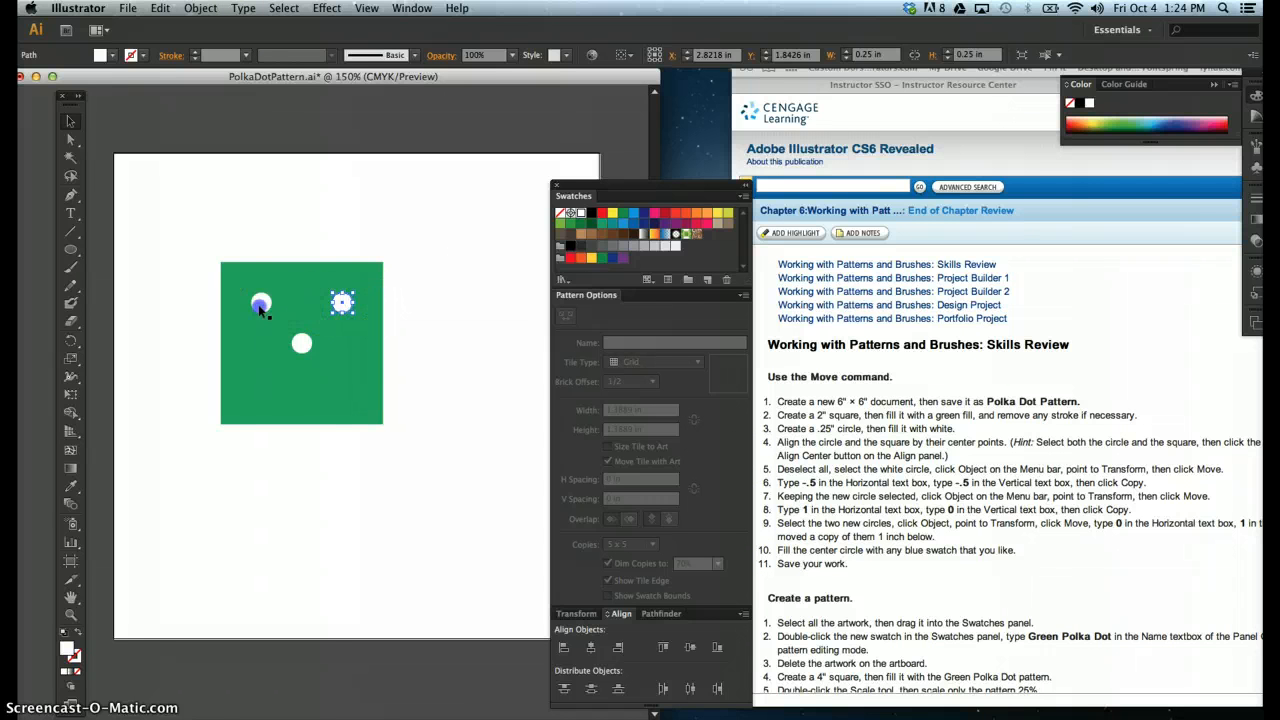
click(200, 10)
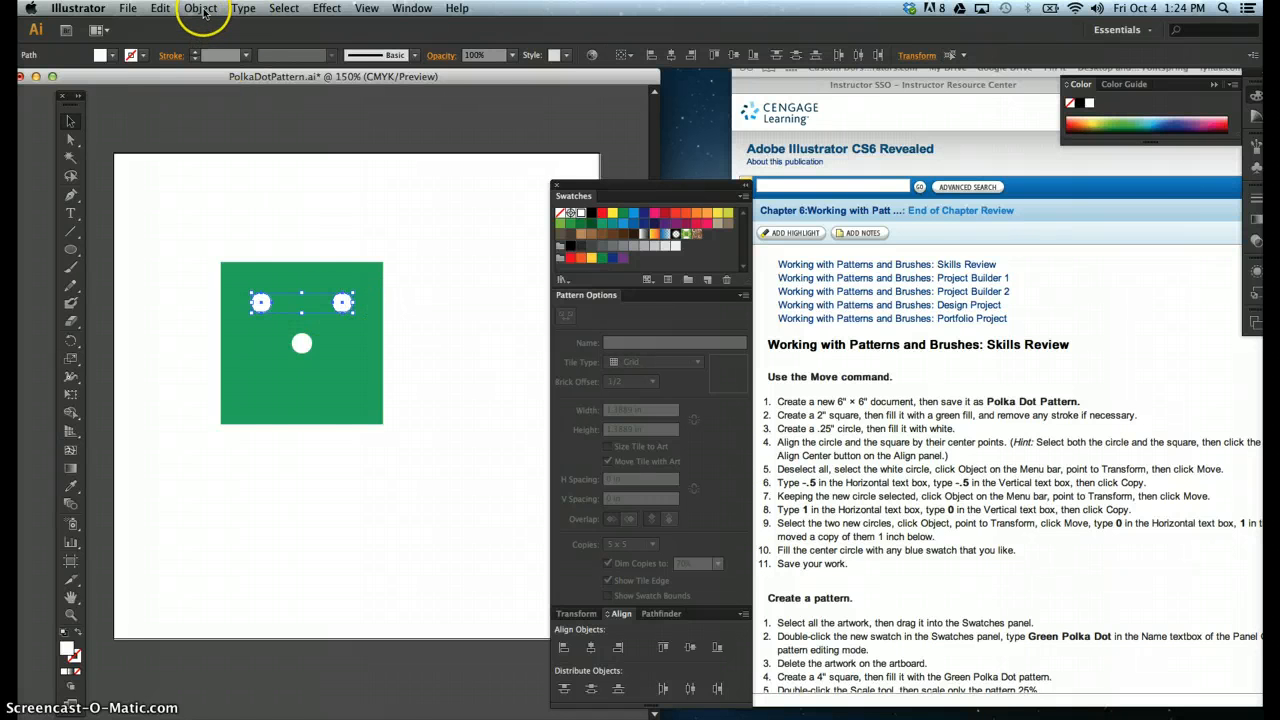
mouse_move(290, 26)
click(370, 54)
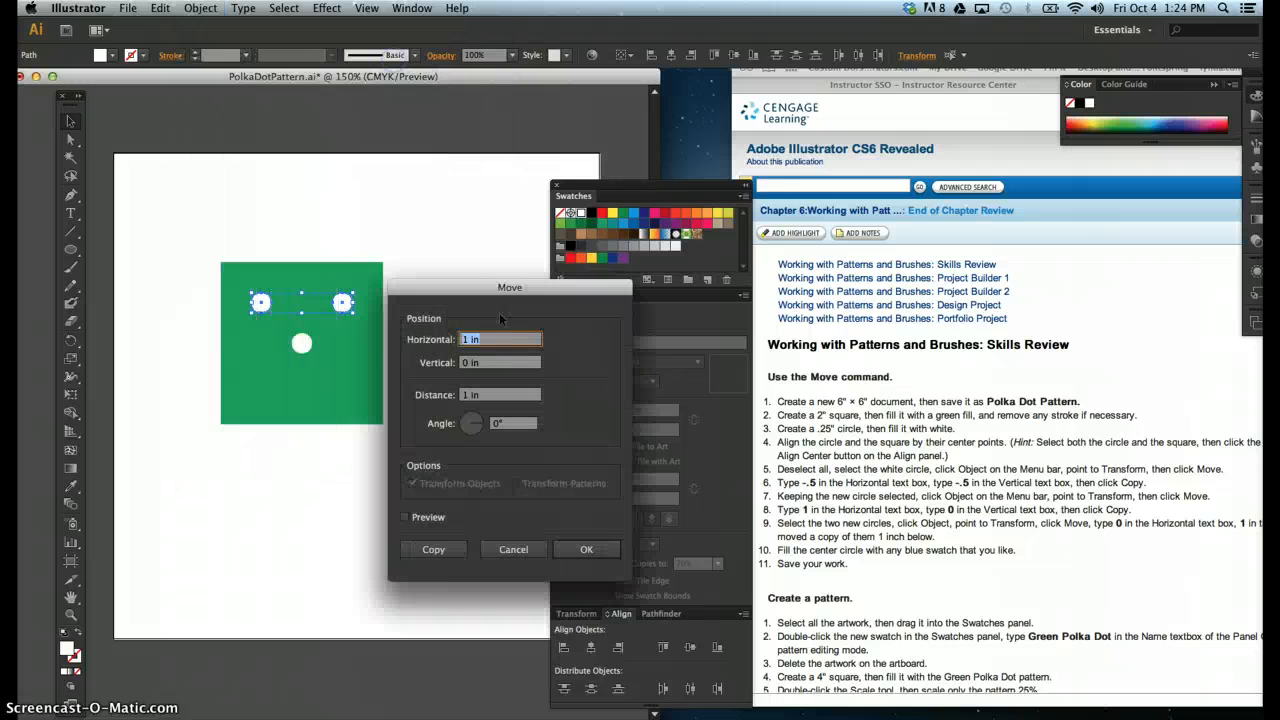
drag(500, 339, 487, 339)
text(0)
key(Tab)
text(1)
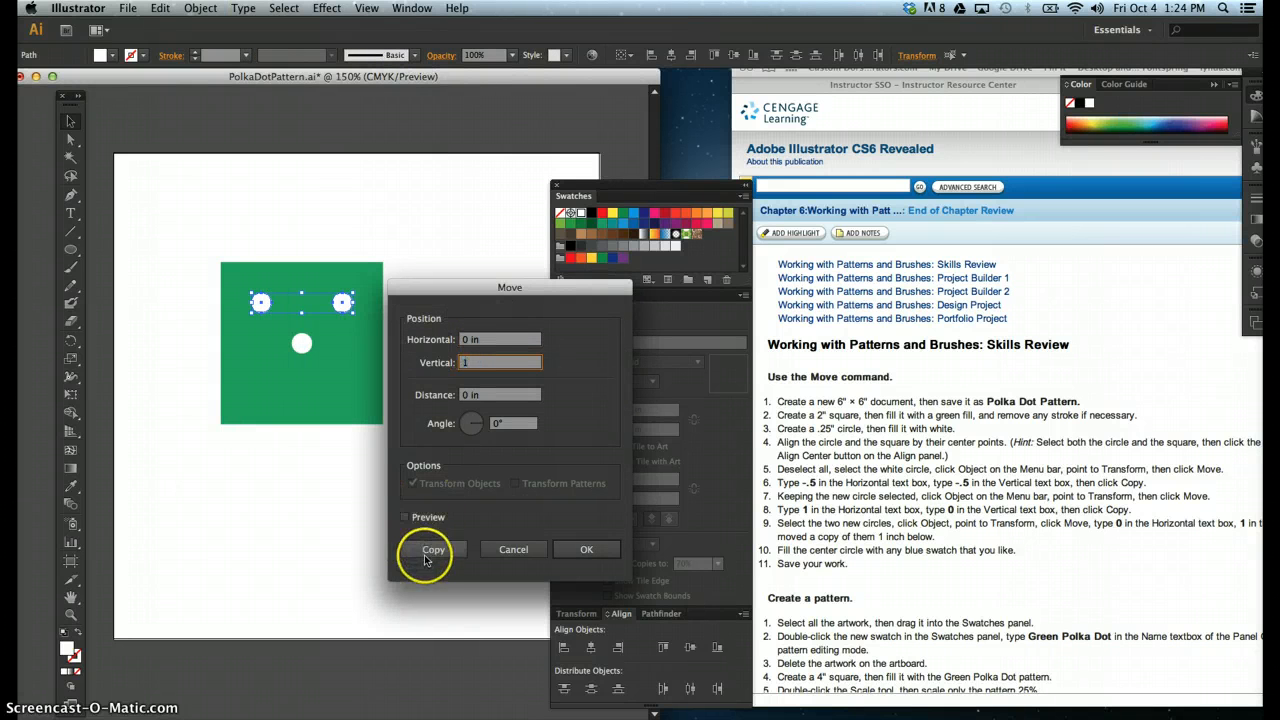
click(430, 549)
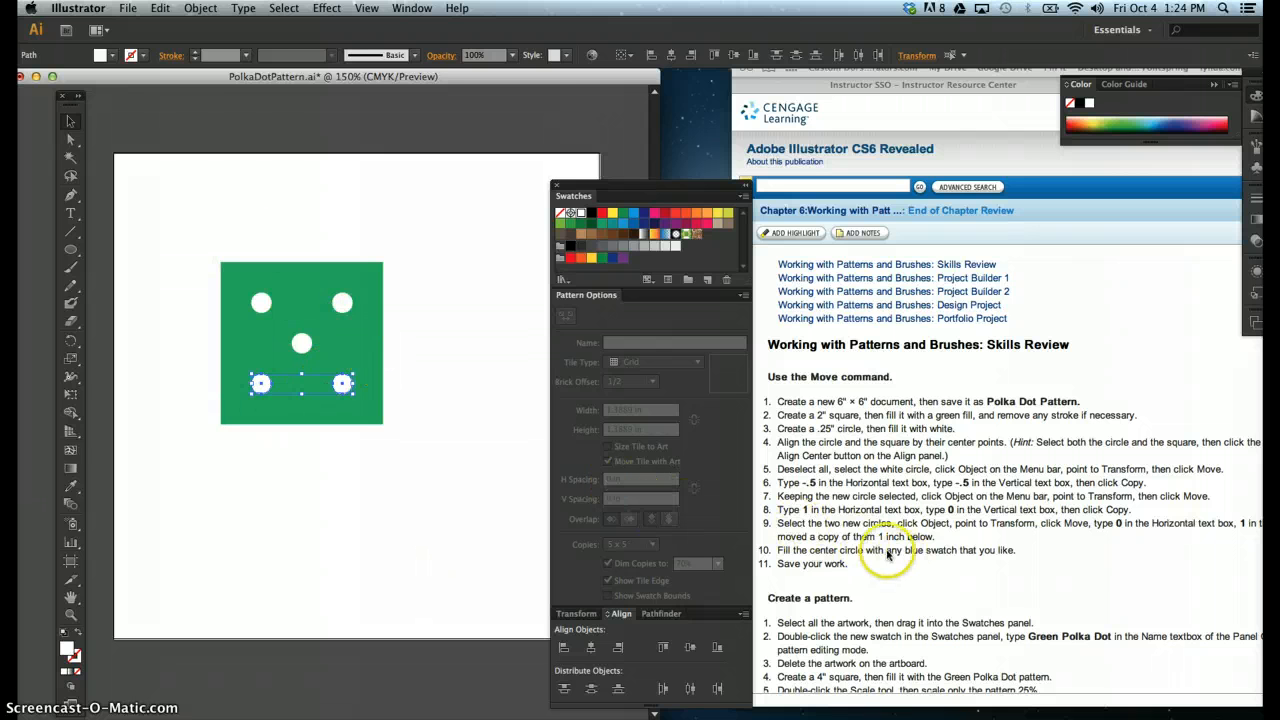
Step: Fill only the center circle with a dark blue swatch and leave nothing selected
click(406, 496)
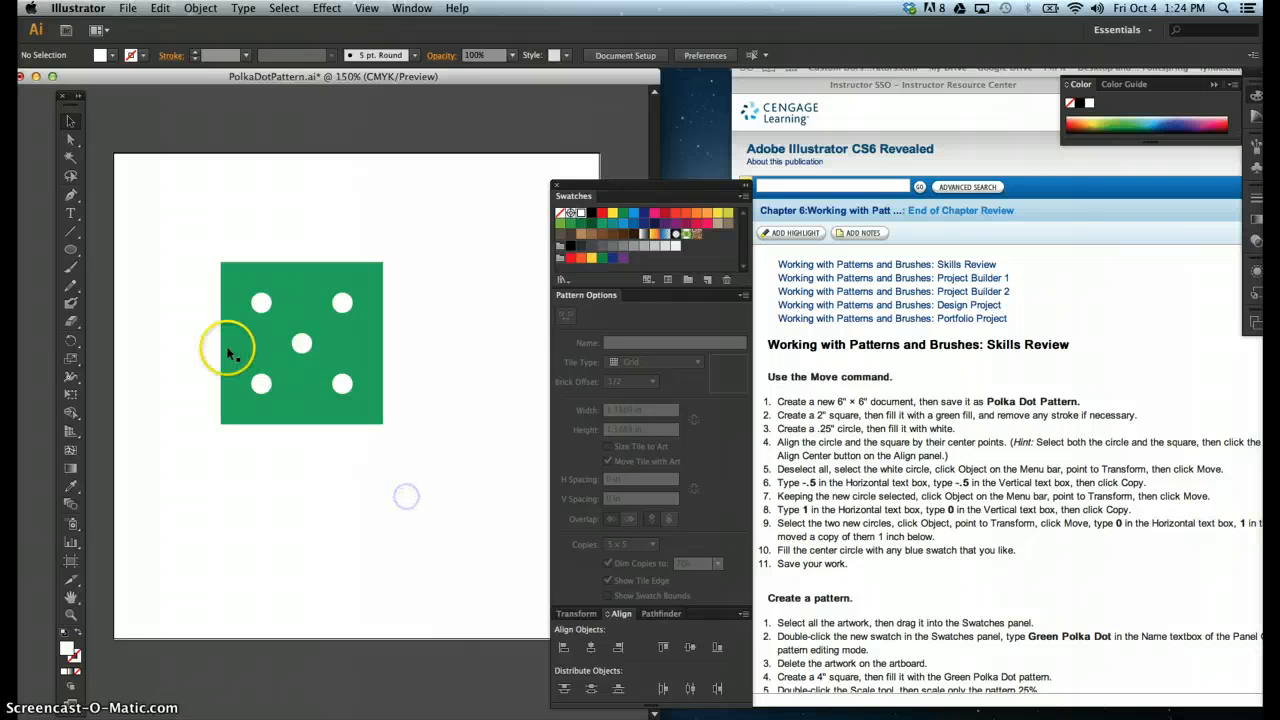
click(304, 346)
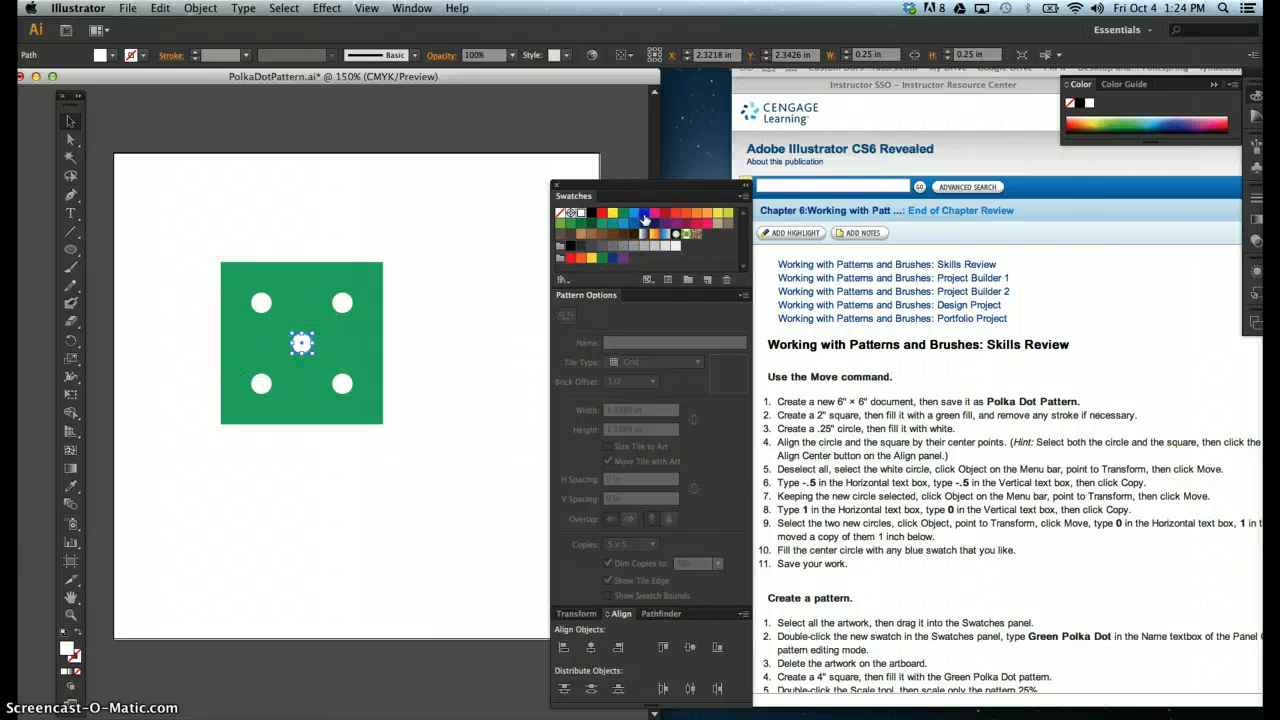
click(643, 213)
click(425, 371)
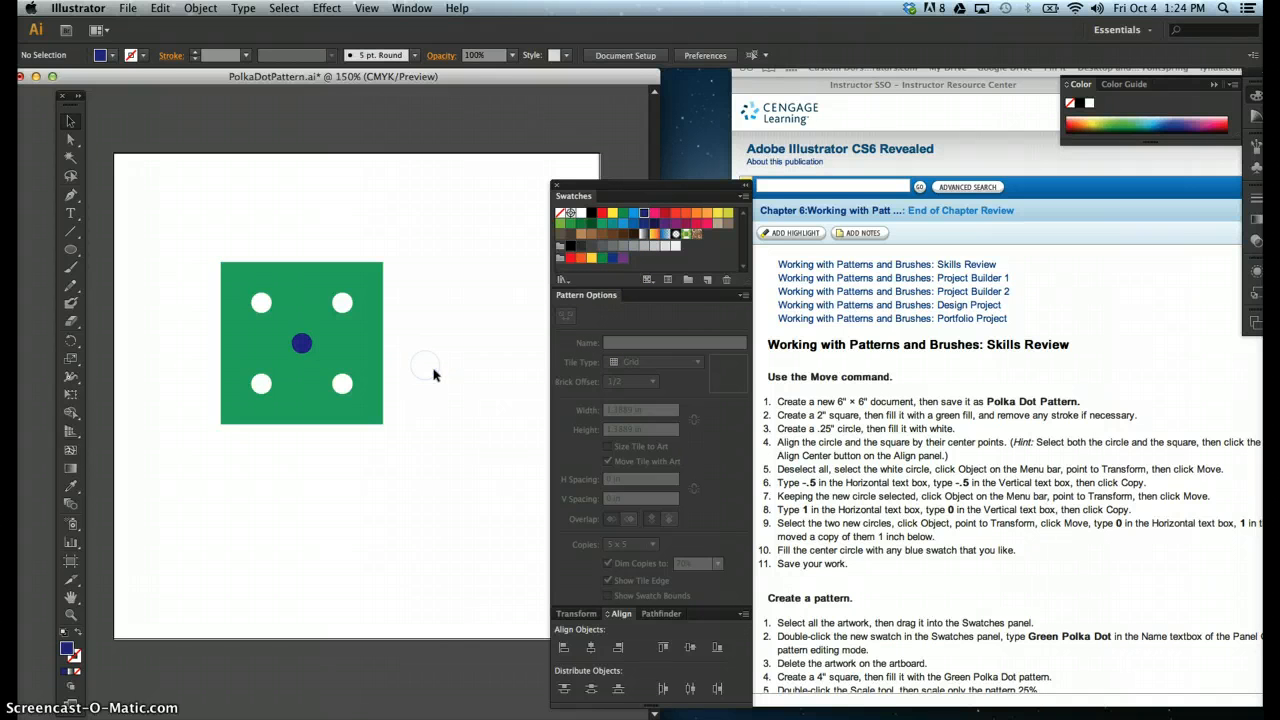
Step: Save the document to the Desktop as PolkaDotPattern.ai in Illustrator CS6 format, replacing the existing file
drag(120, 75, 127, 76)
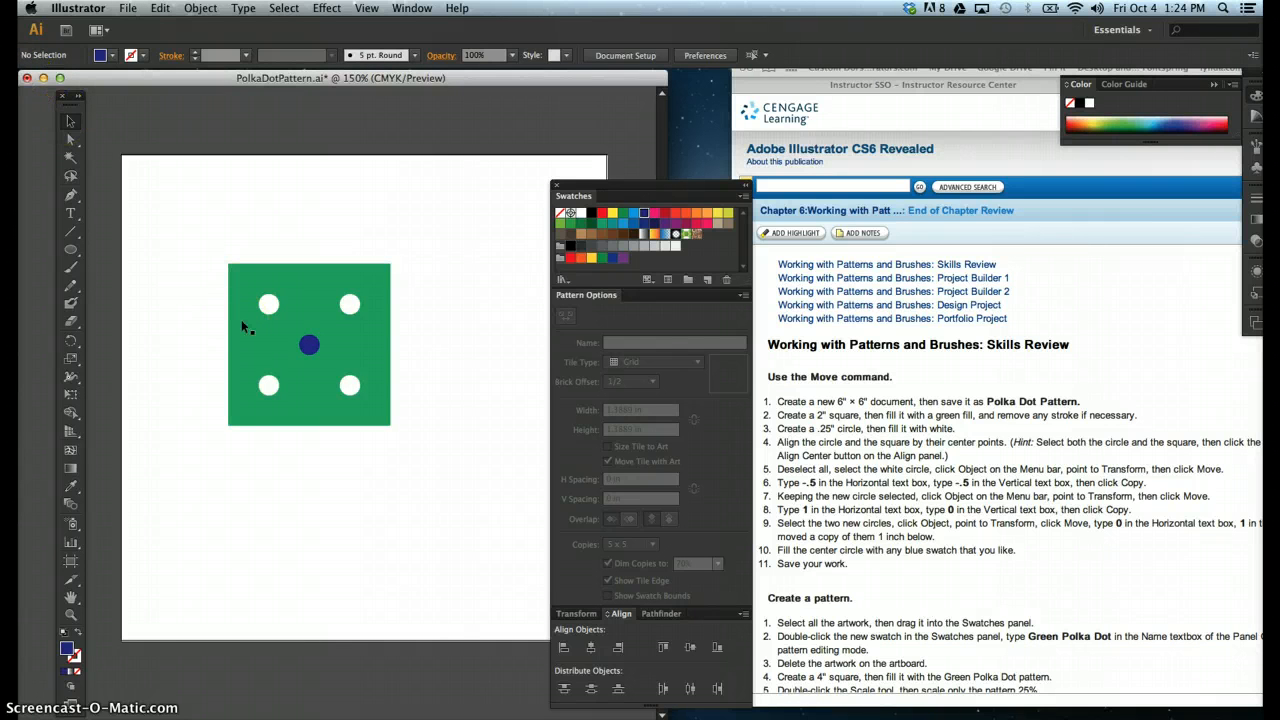
key(super+shift+s)
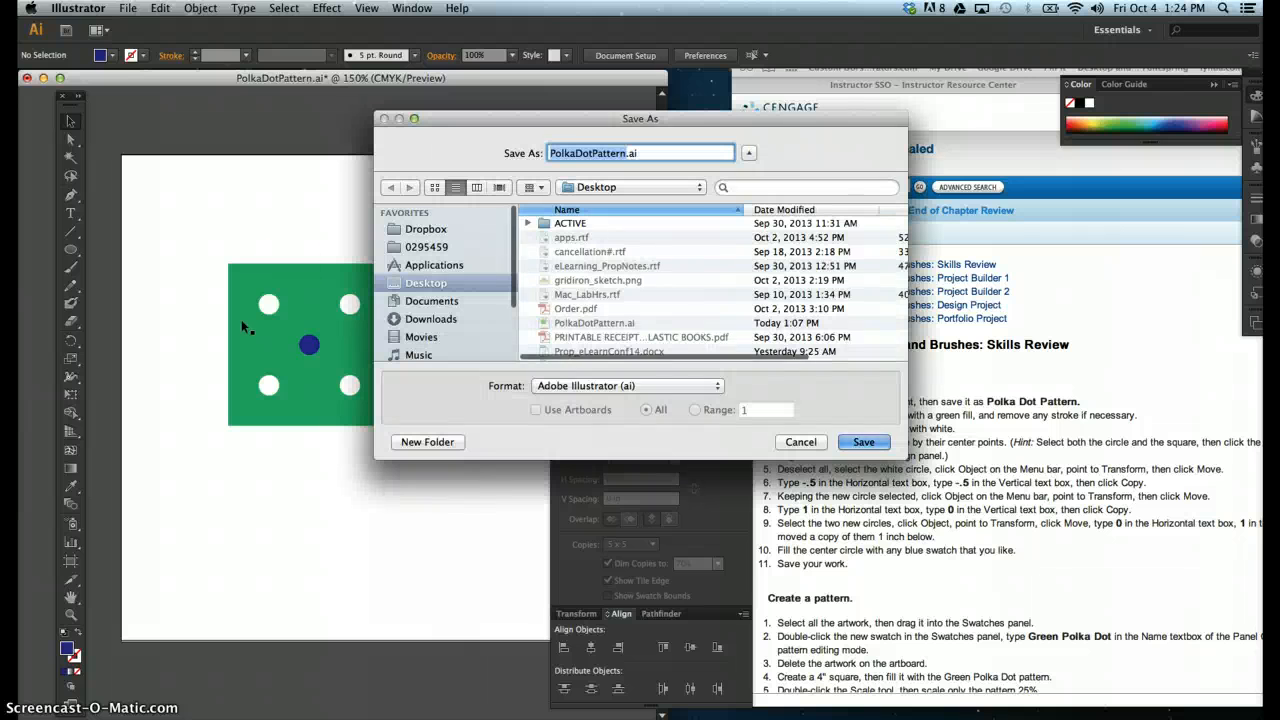
click(420, 284)
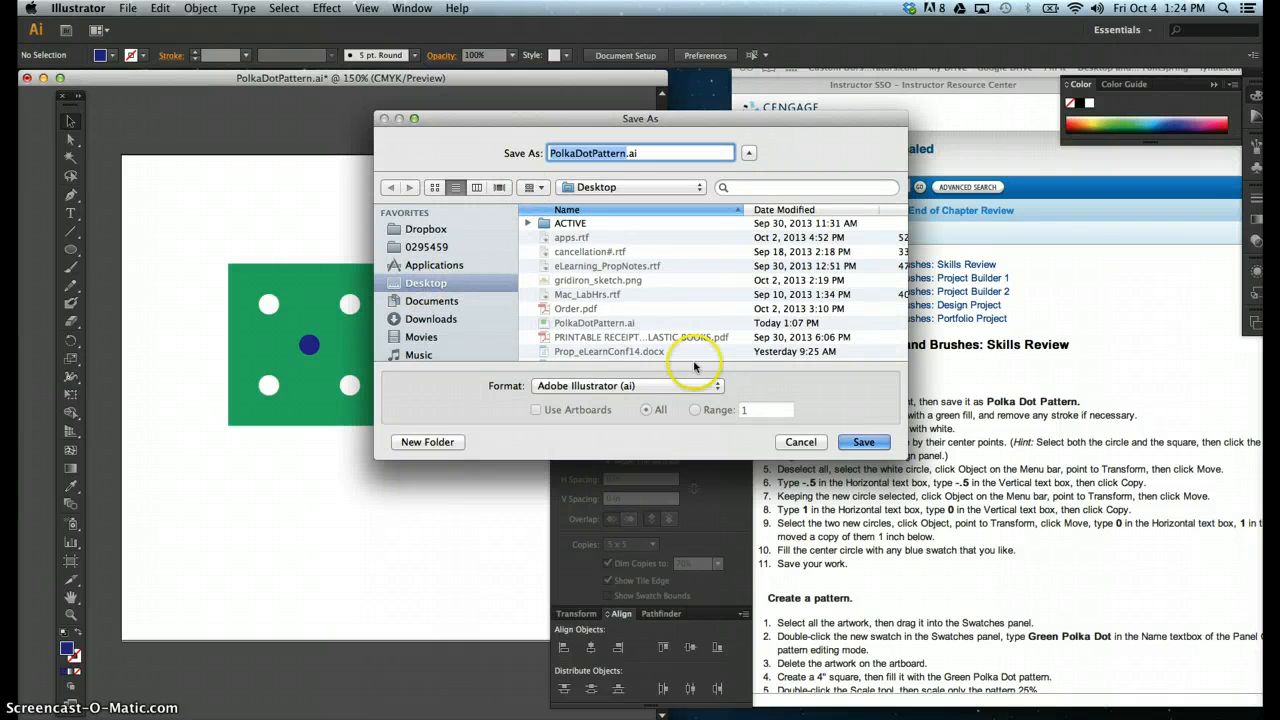
click(862, 443)
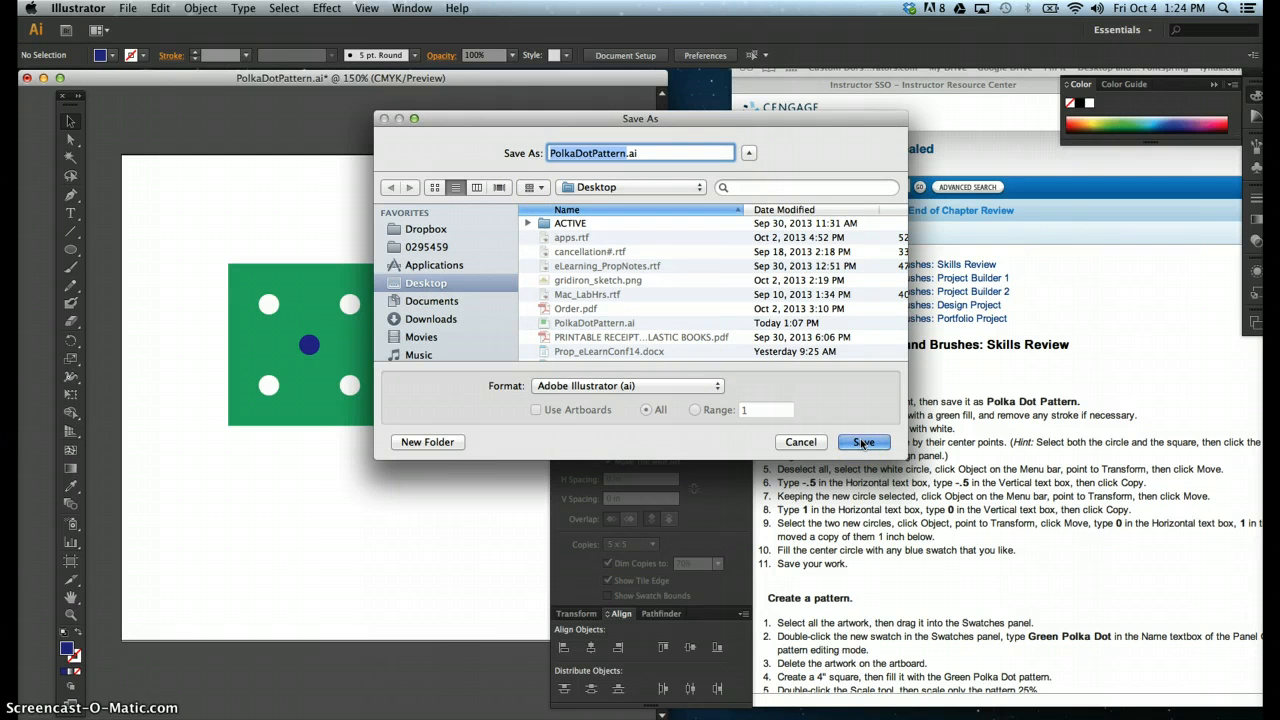
click(762, 215)
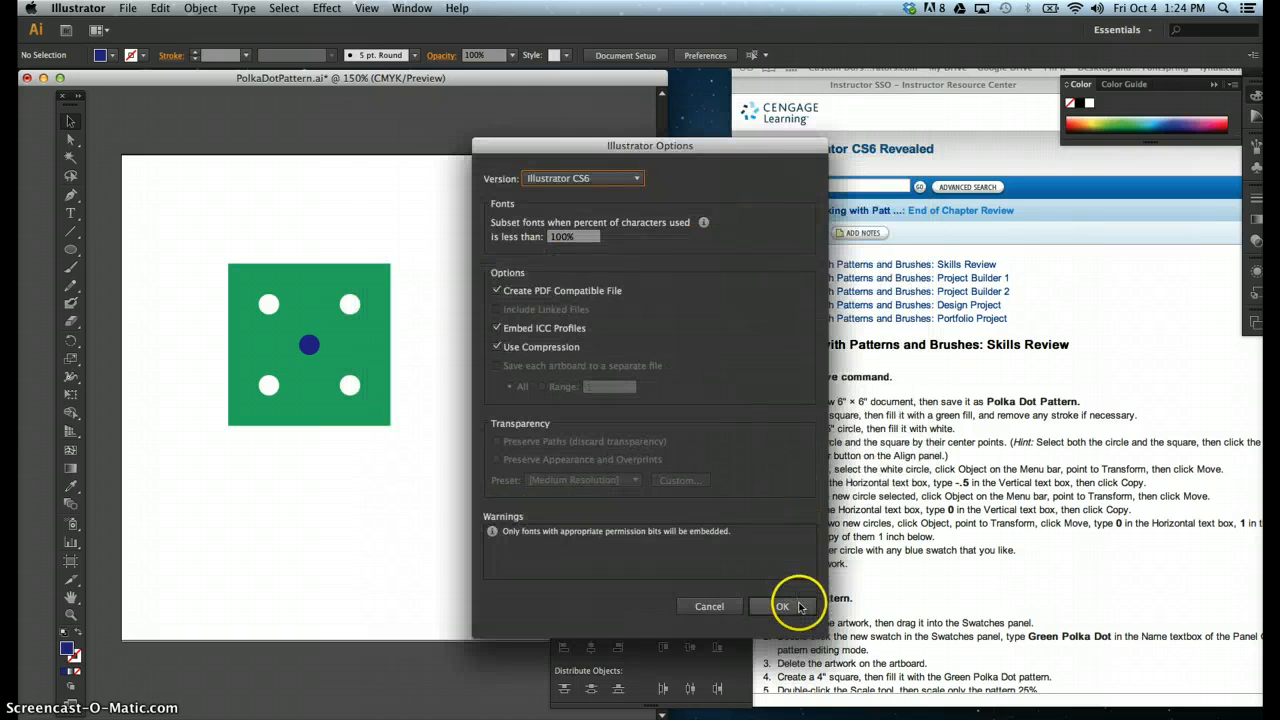
click(797, 601)
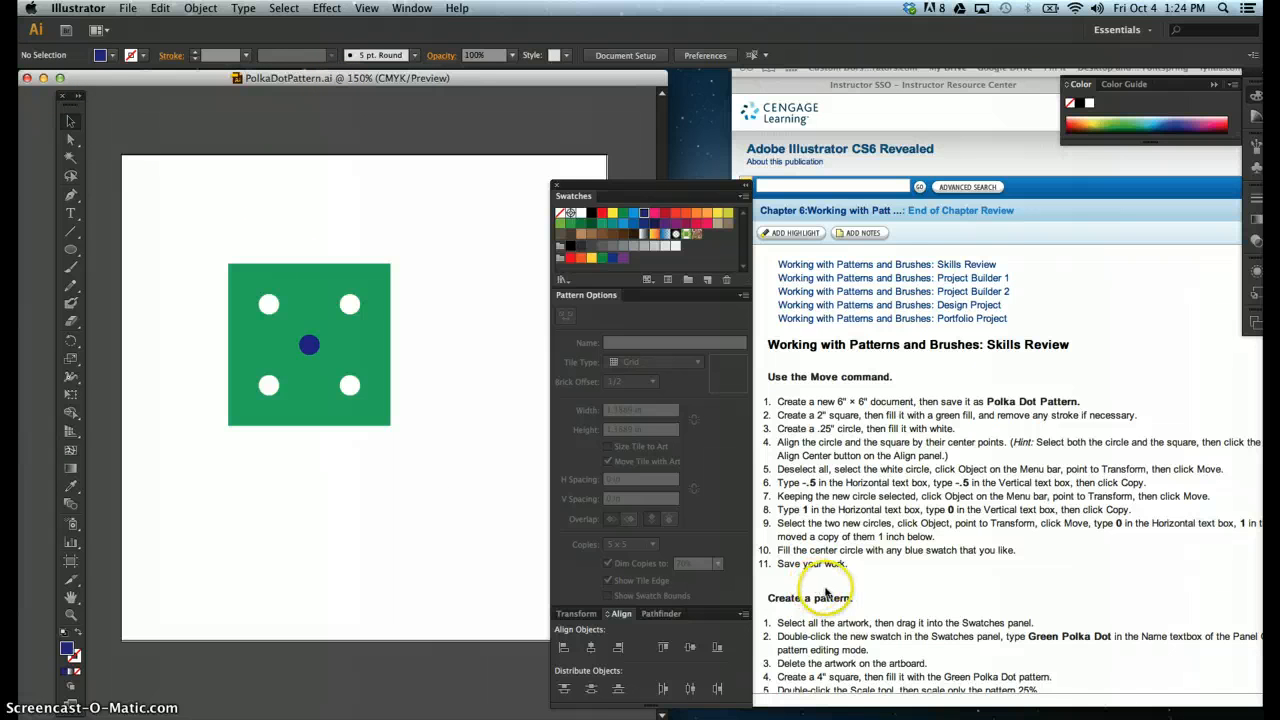
Step: Select all the artwork and add it to the swatches as a new pattern swatch
scroll(815, 567, down, 8)
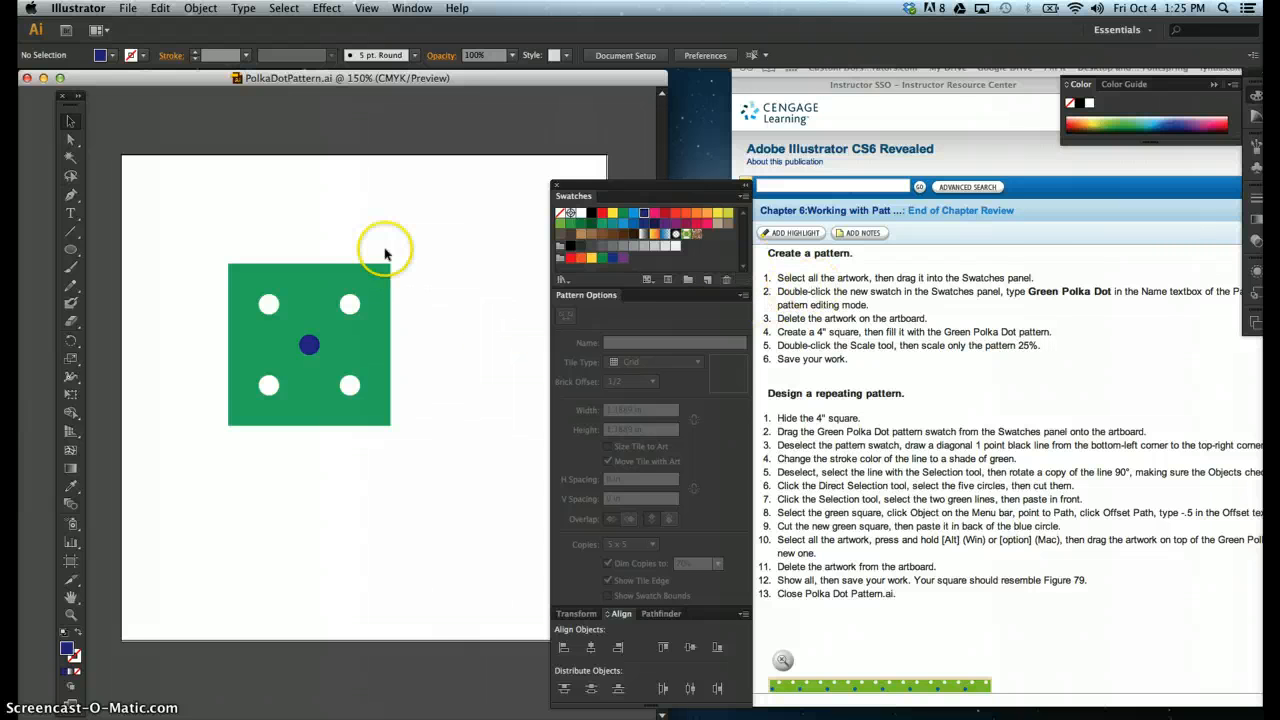
key(super+a)
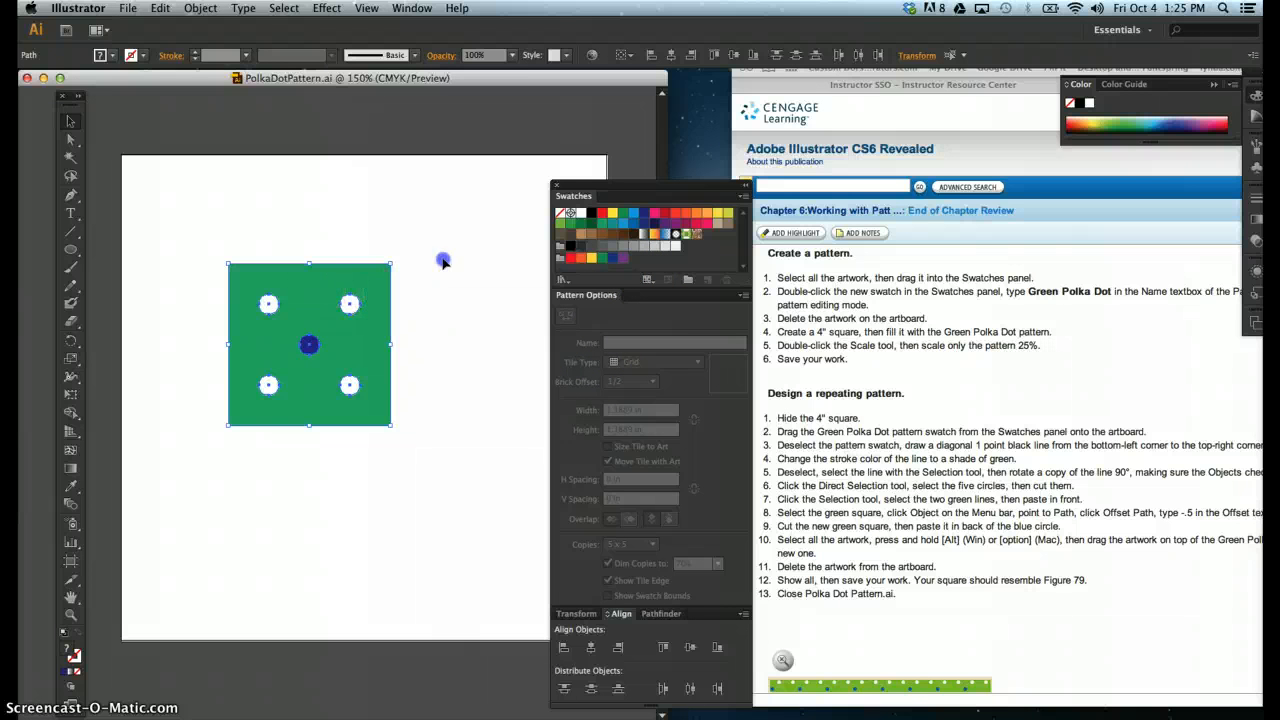
drag(443, 261, 686, 244)
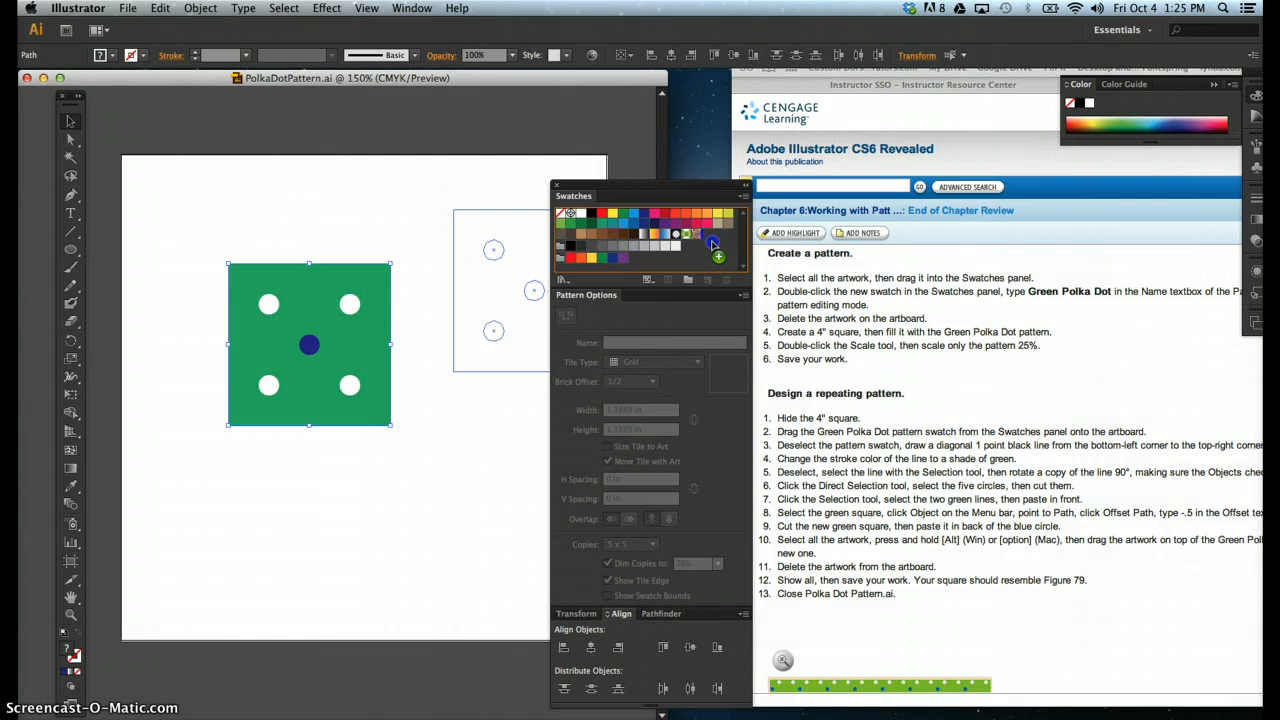
drag(713, 242, 713, 242)
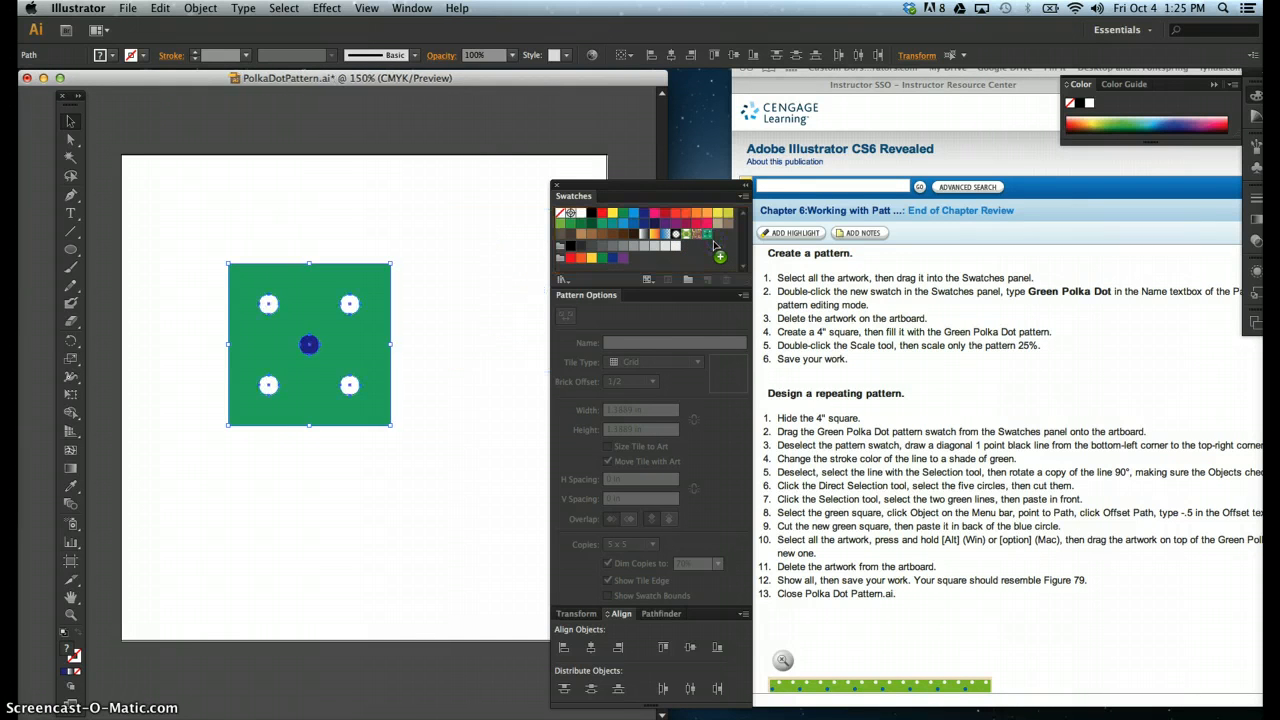
click(705, 235)
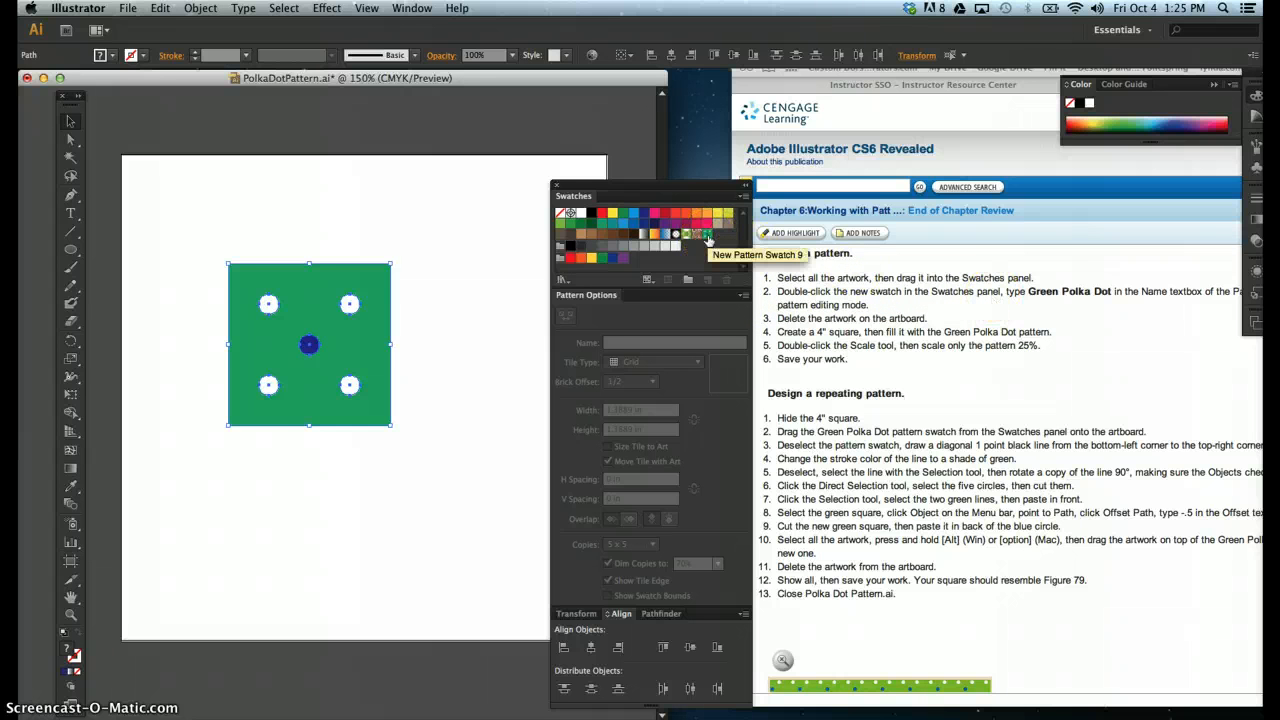
double_click(707, 238)
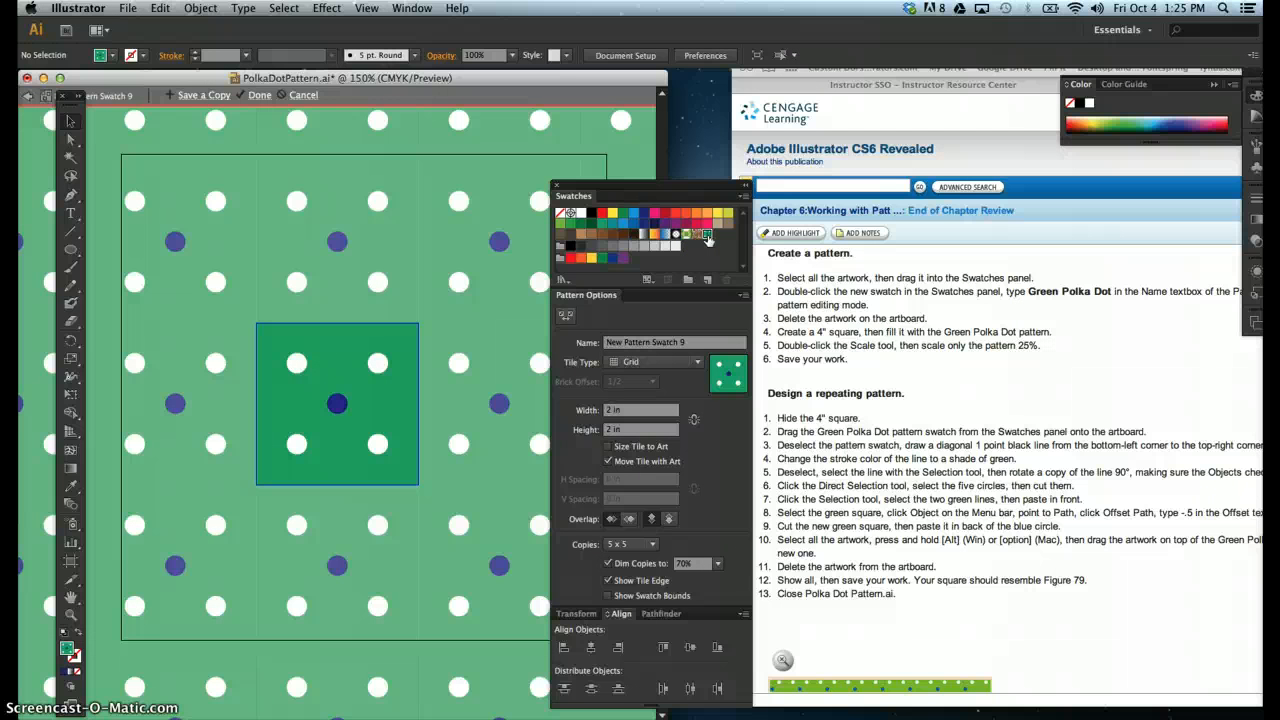
key(Escape)
click(395, 220)
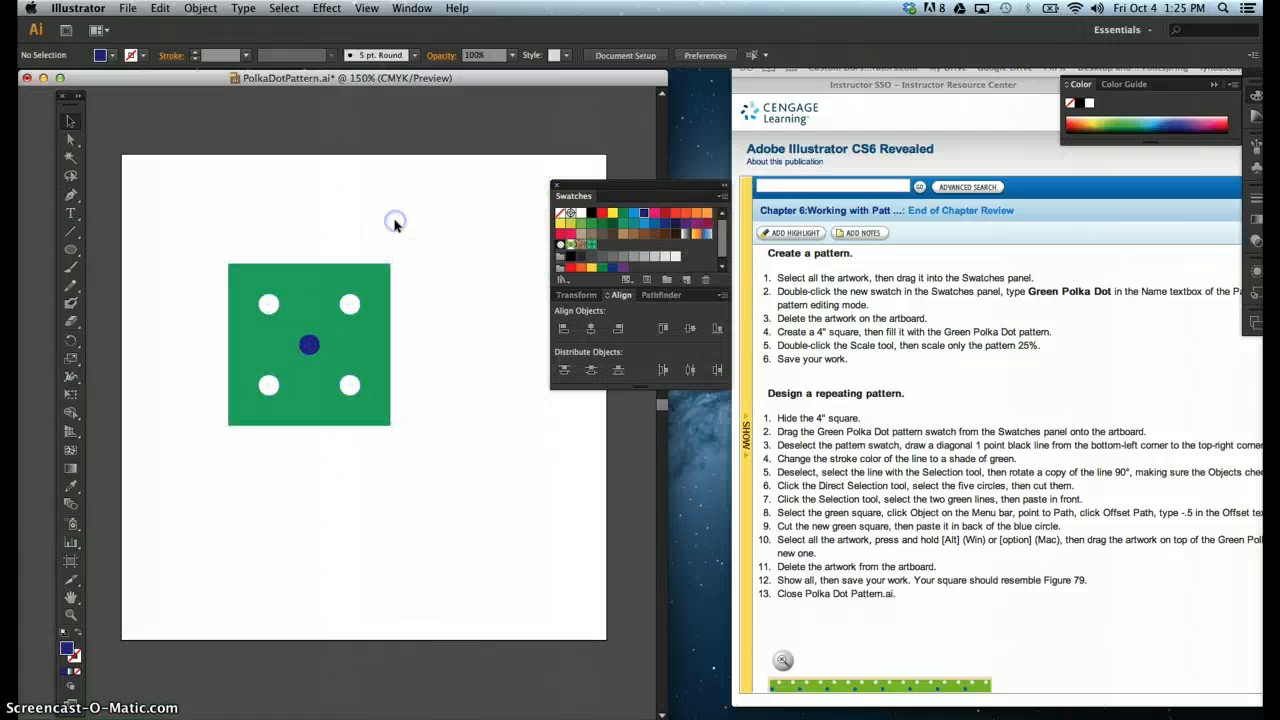
double_click(588, 245)
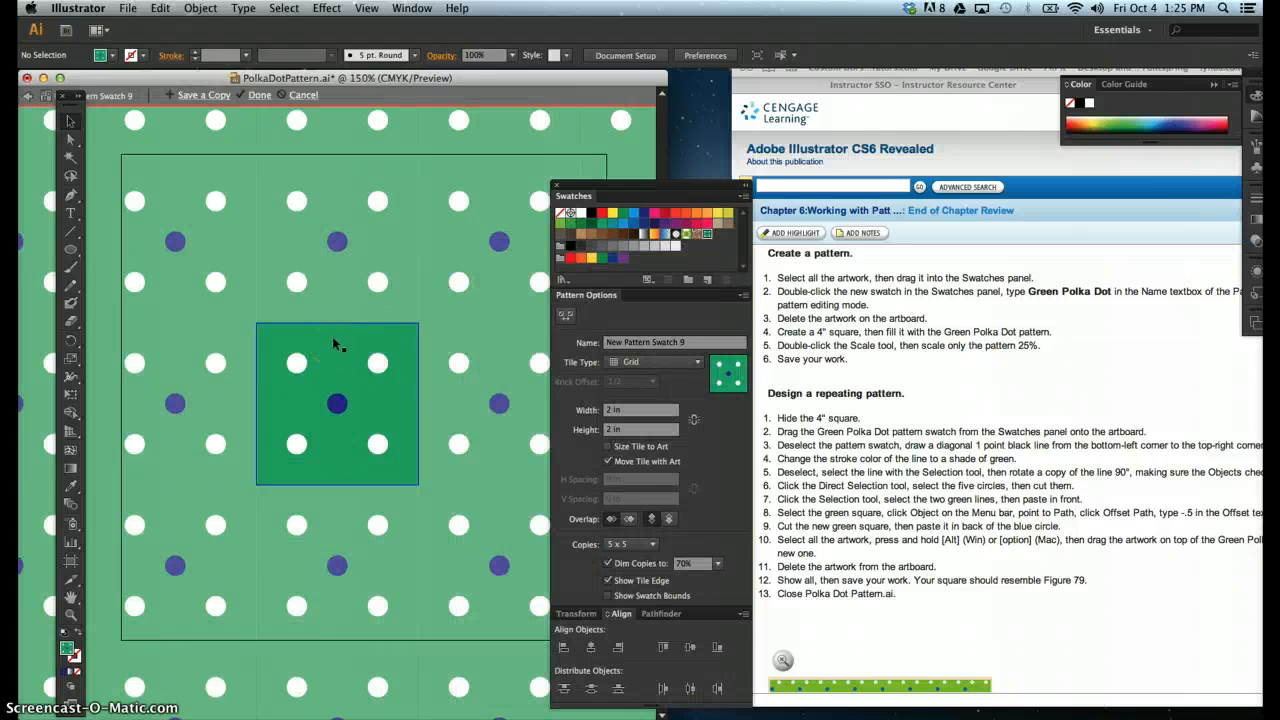
key(Escape)
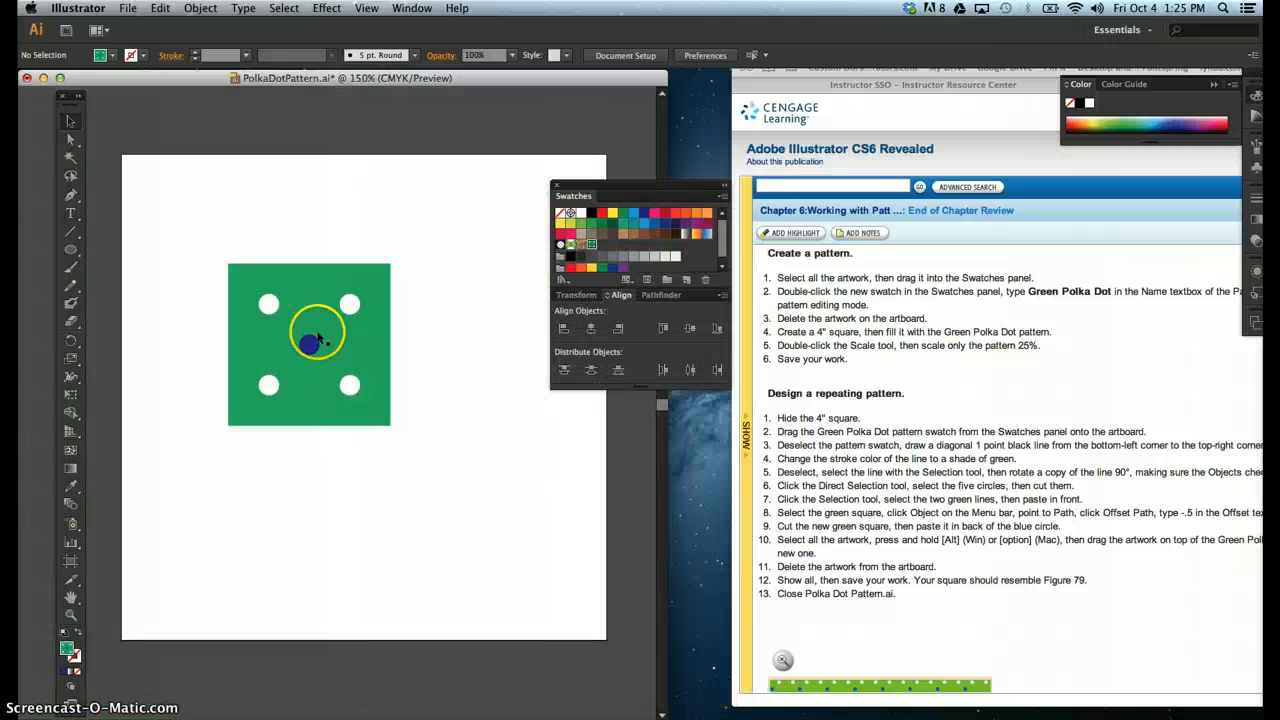
click(355, 275)
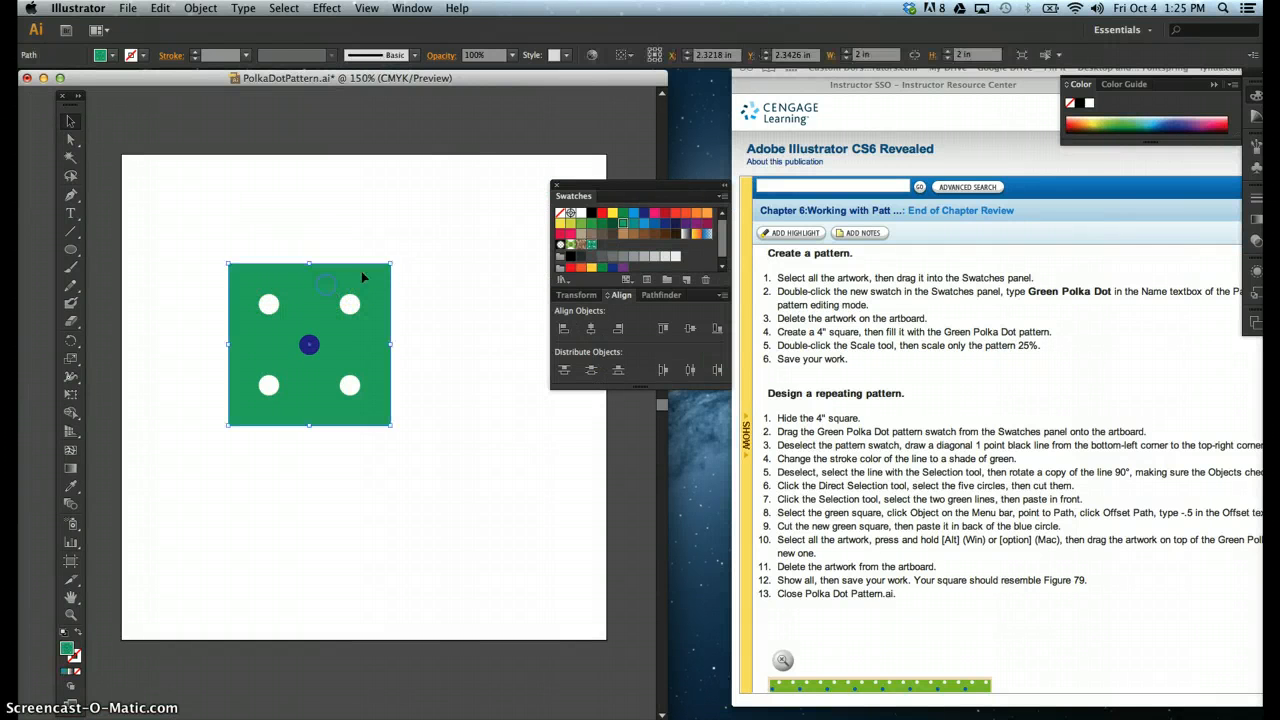
click(409, 253)
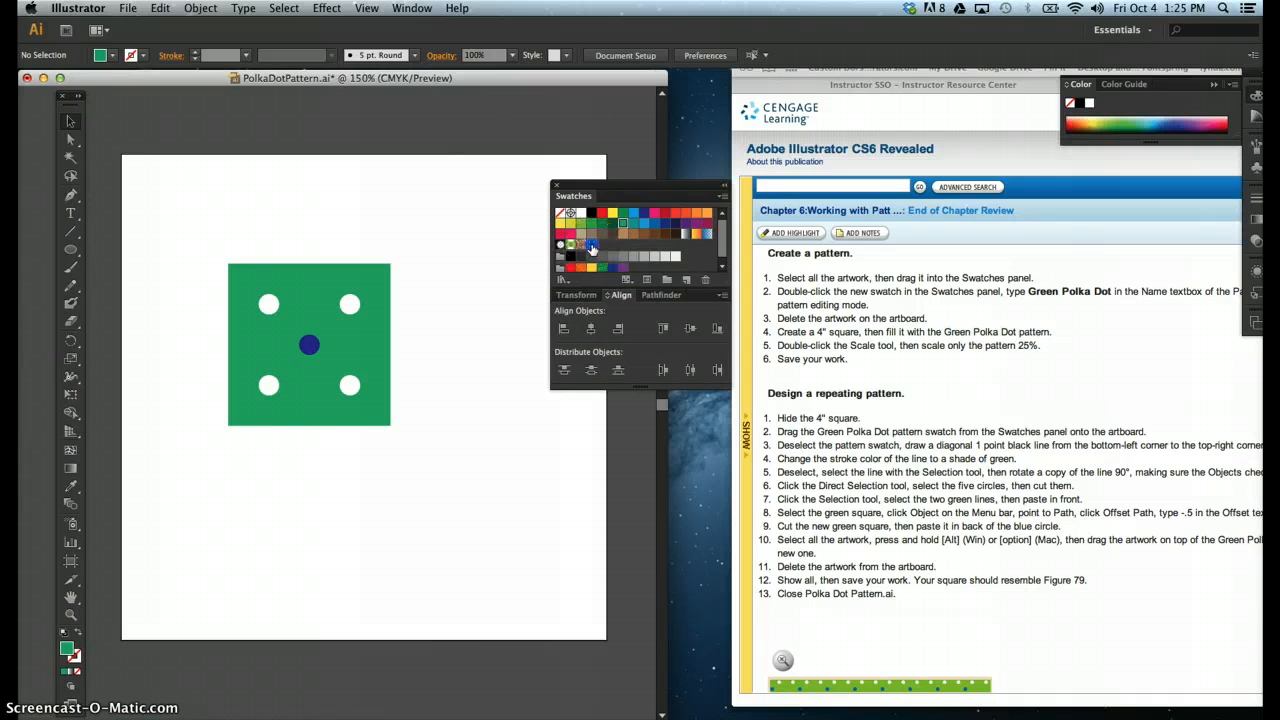
double_click(591, 246)
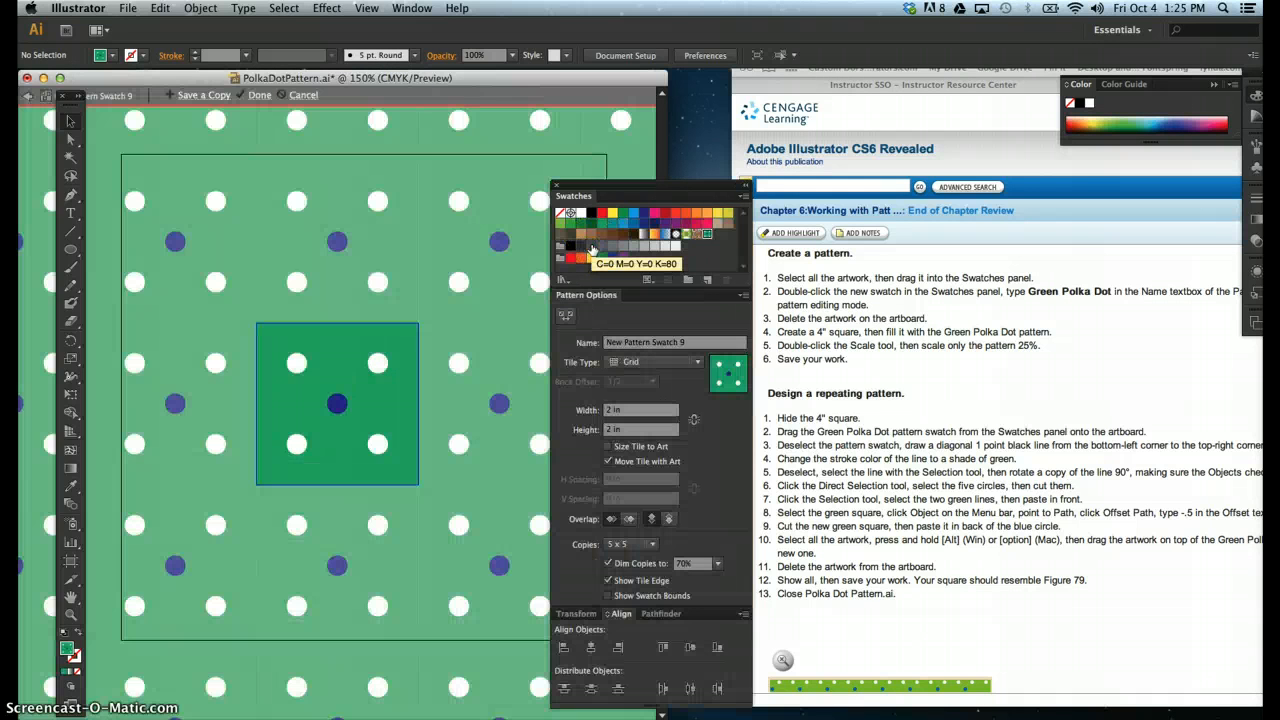
double_click(236, 196)
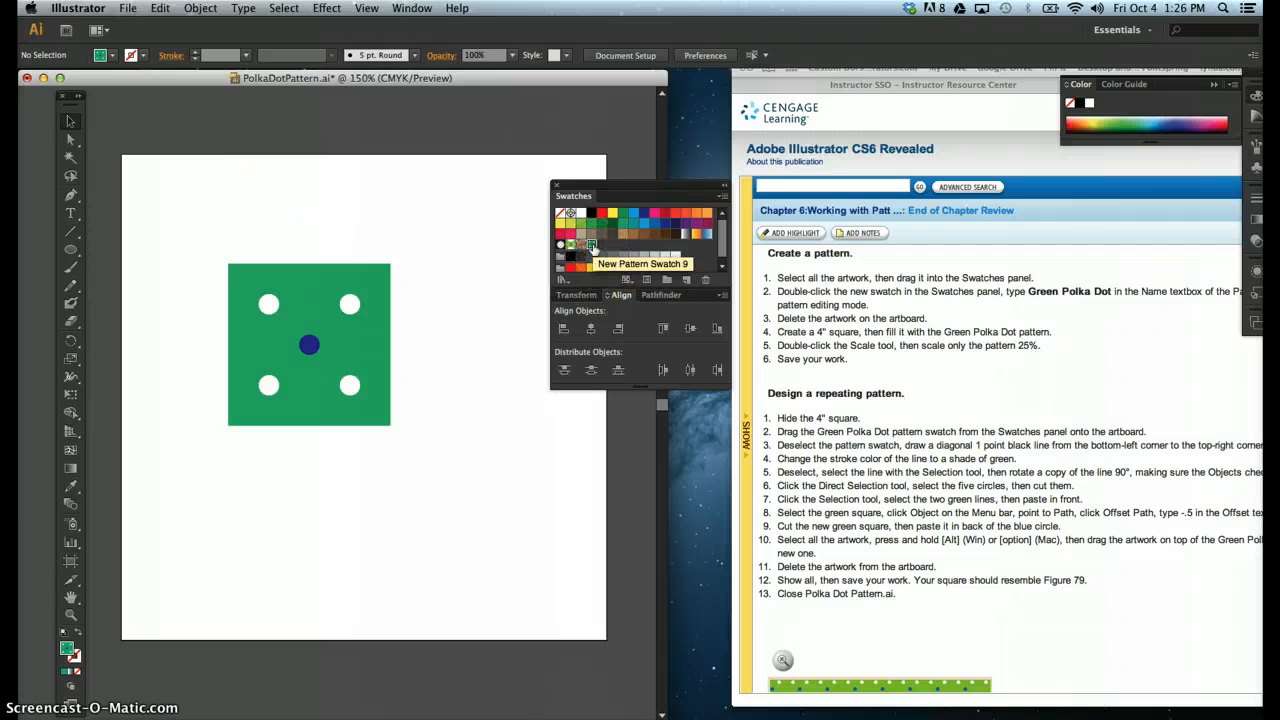
Step: Delete the newly added New Pattern Swatch 9 from the swatches
click(592, 245)
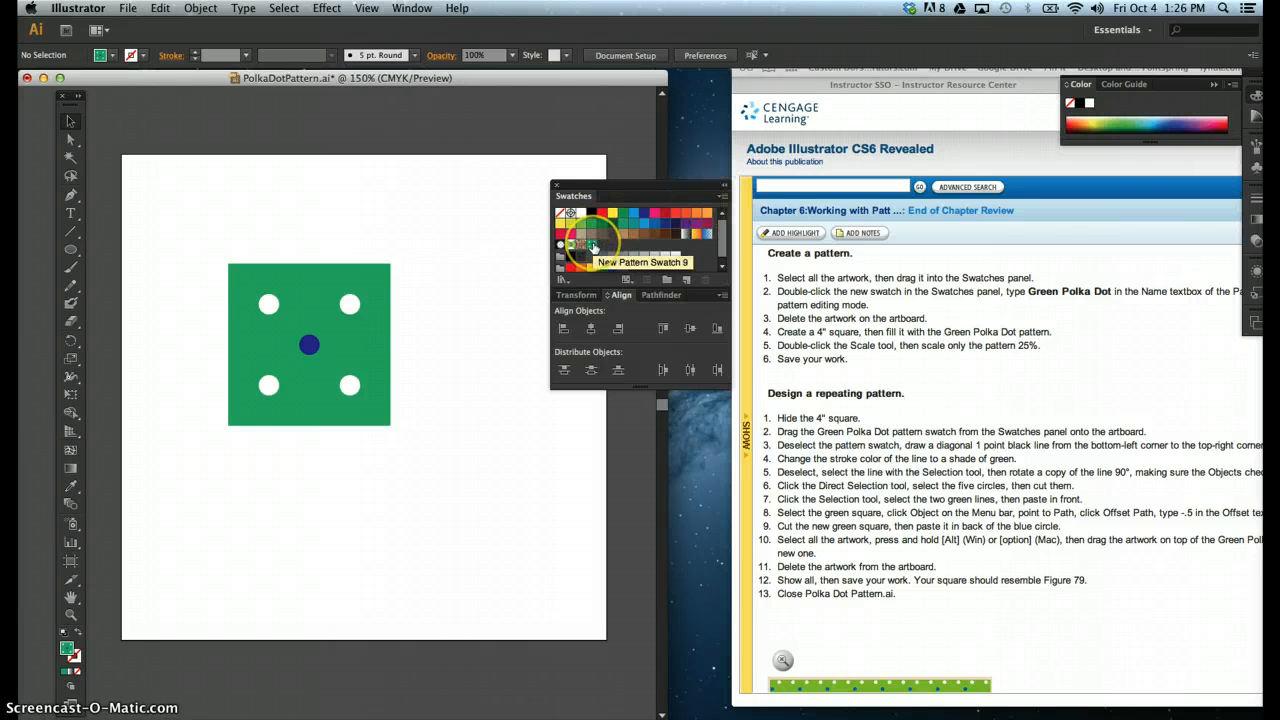
click(705, 280)
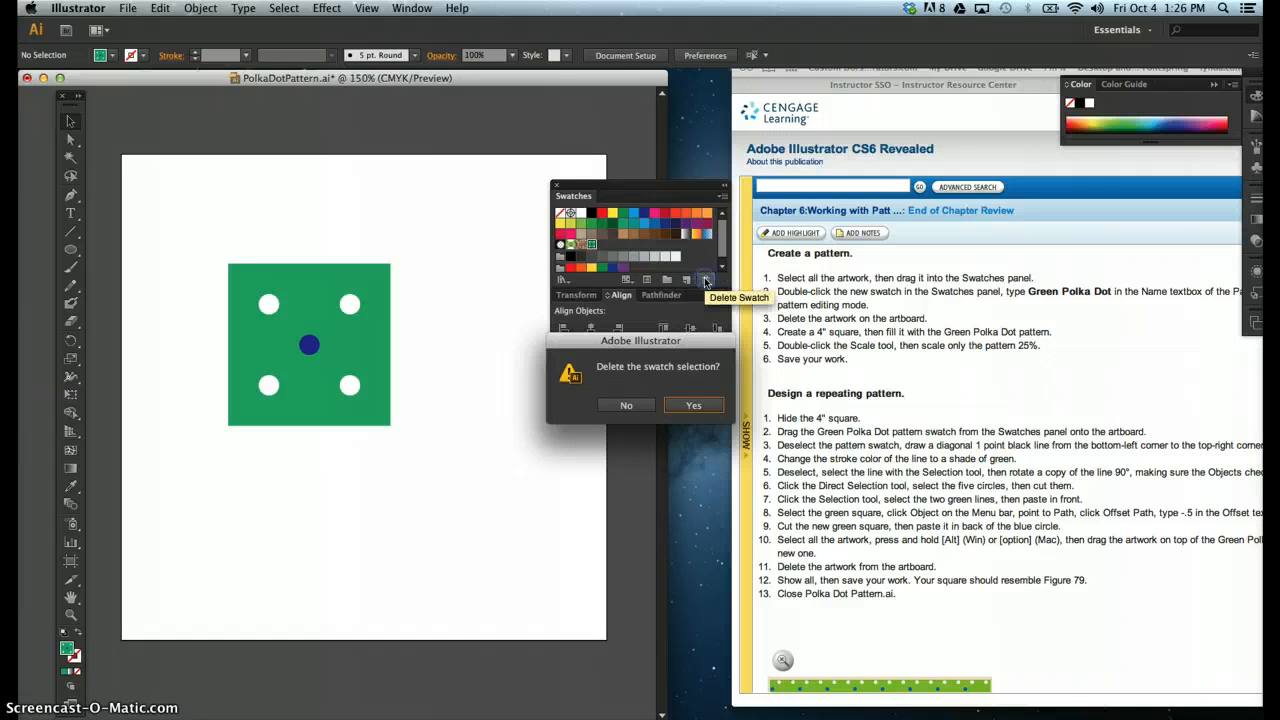
click(688, 406)
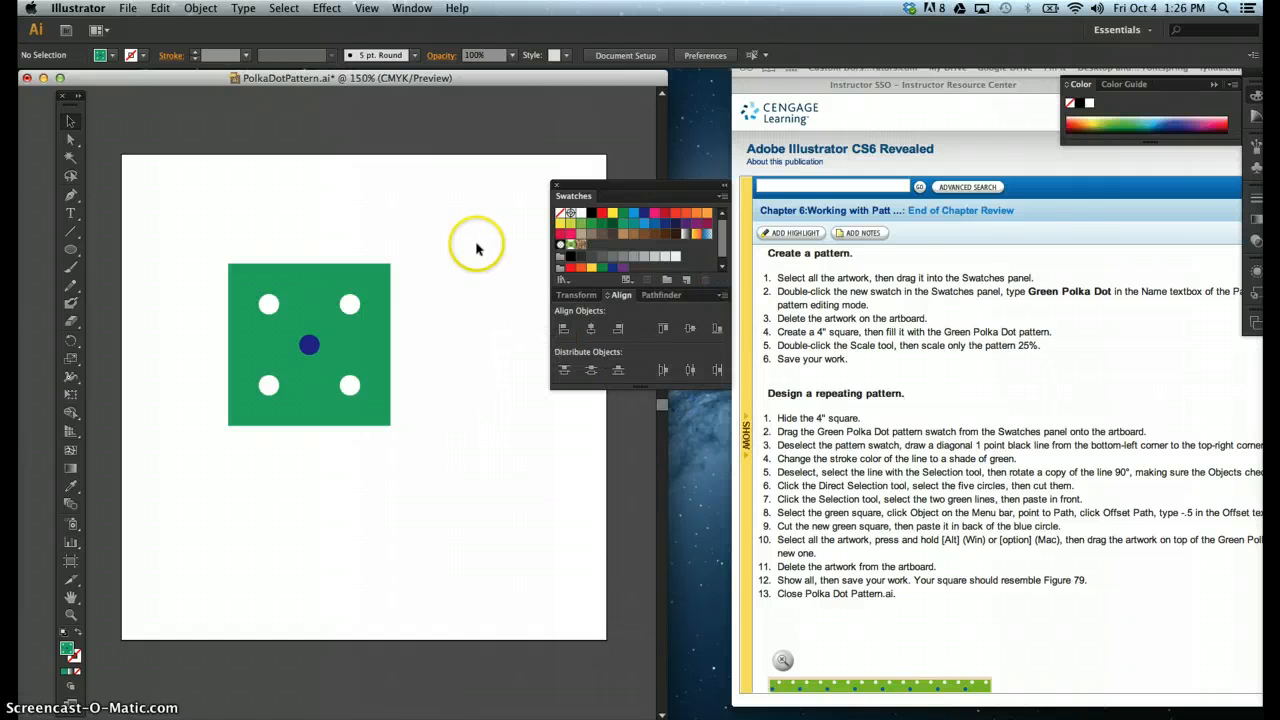
Step: Create a new pattern swatch named Green Polka Dot from the current pattern fill
click(722, 196)
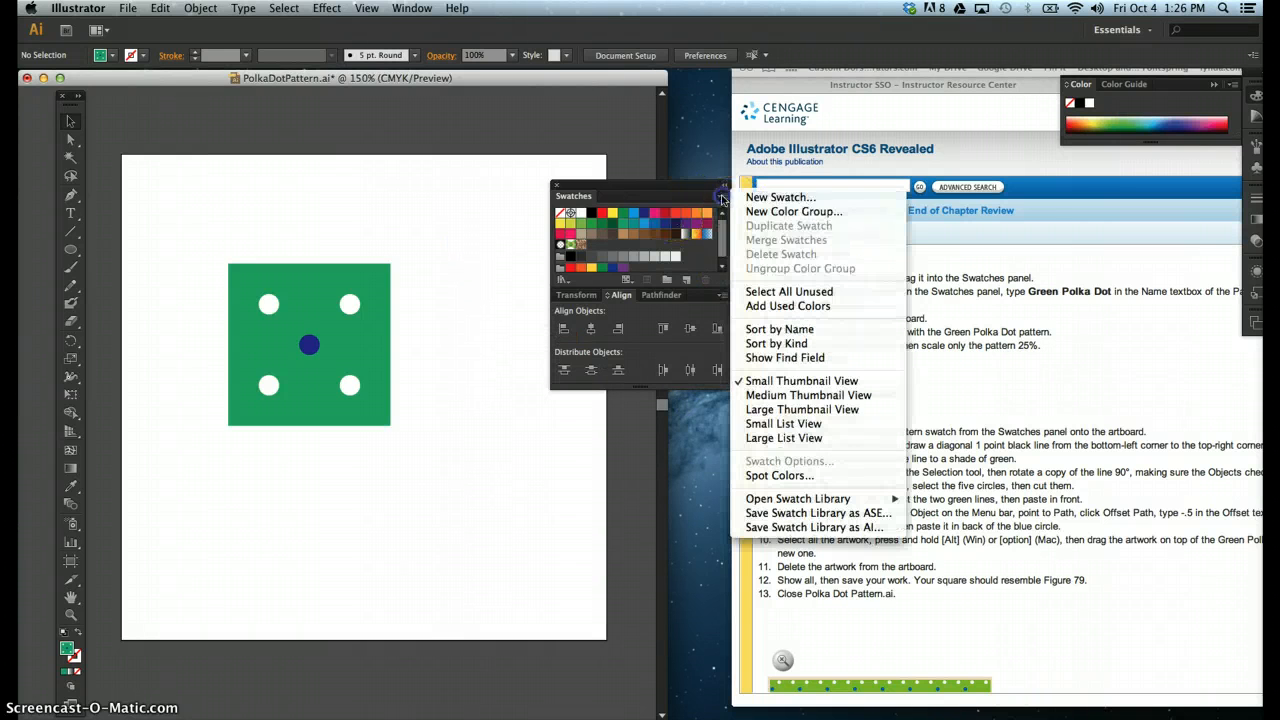
click(778, 197)
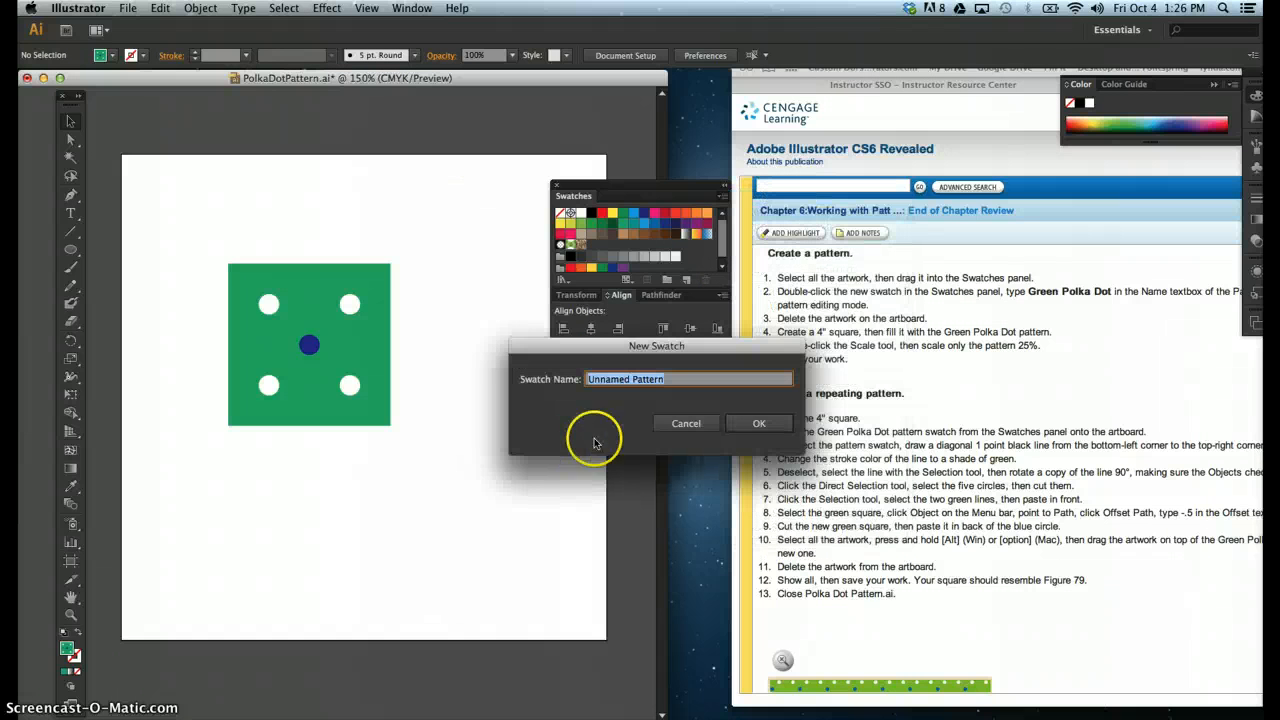
drag(607, 345, 505, 307)
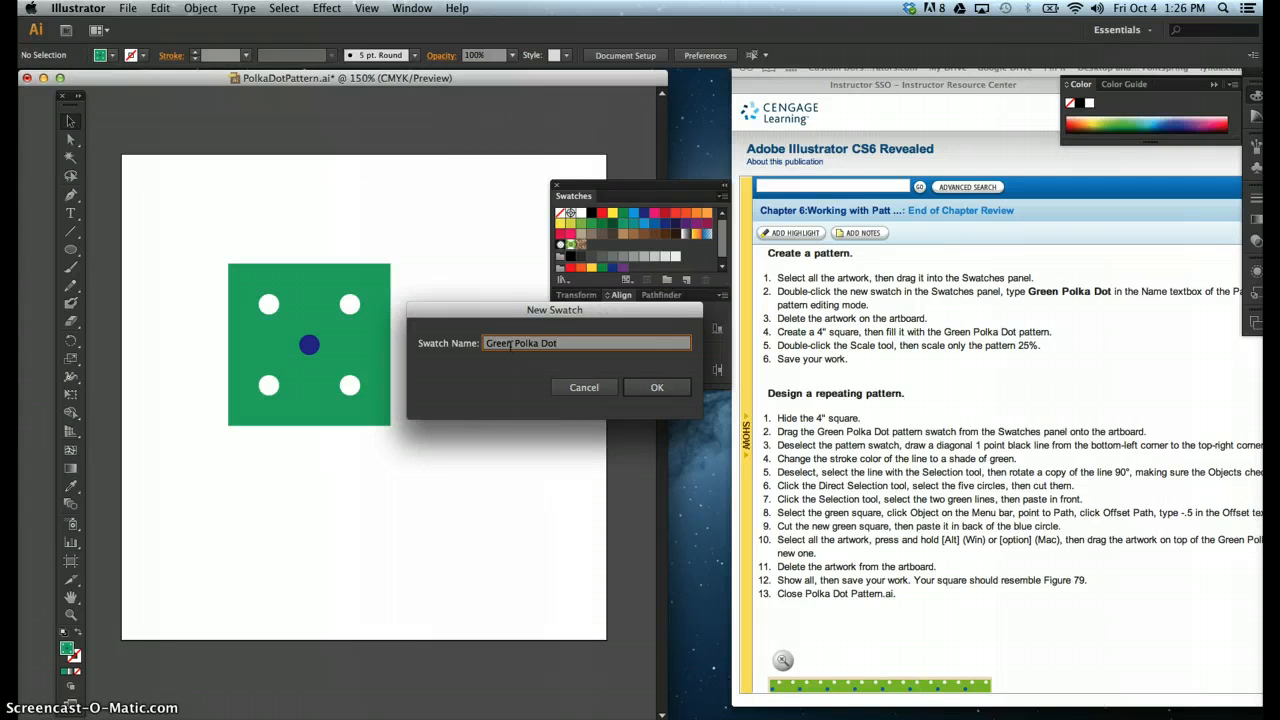
click(636, 391)
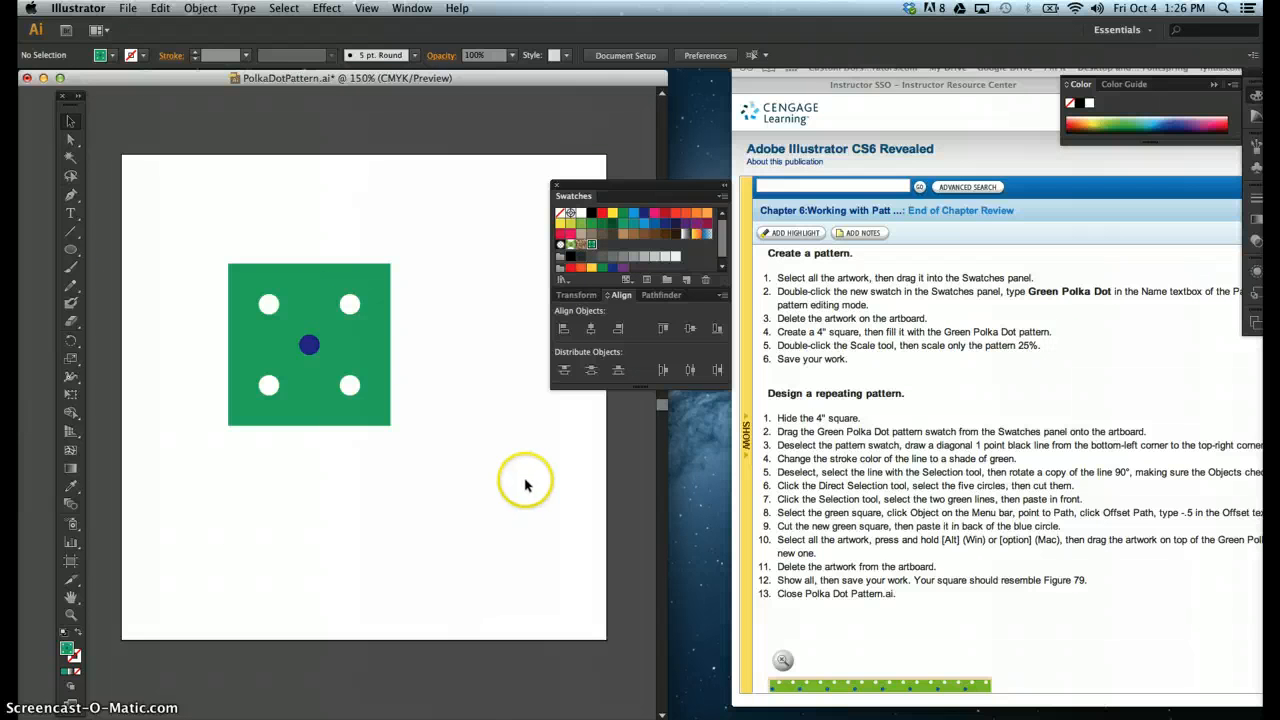
Step: Delete all the tile artwork from the artboard and dismiss the mail notification
click(465, 425)
drag(465, 454, 183, 219)
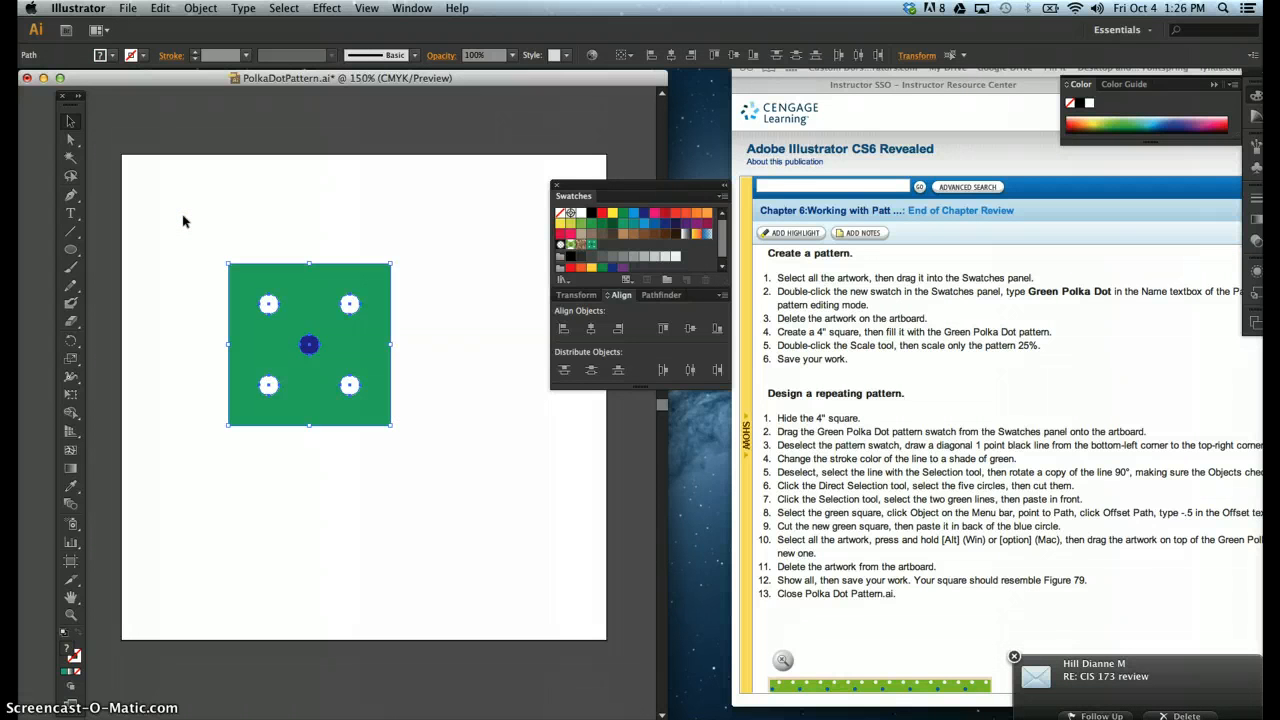
key(Delete)
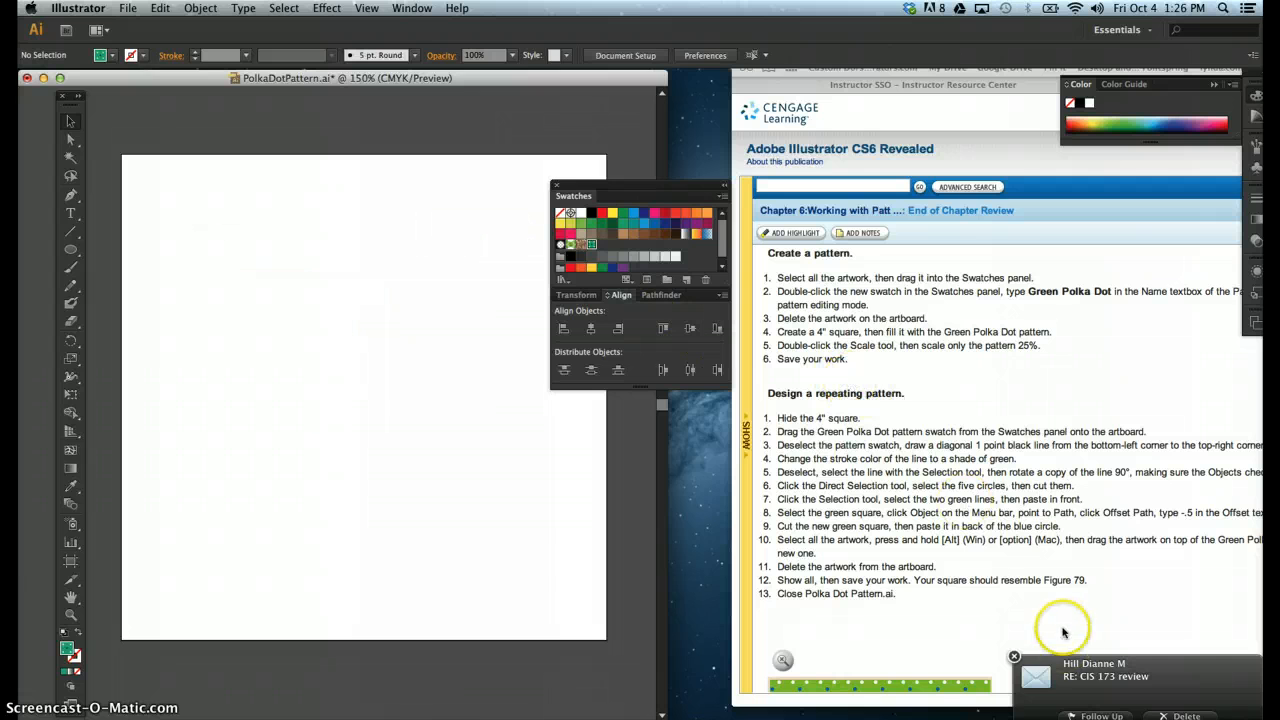
click(1014, 657)
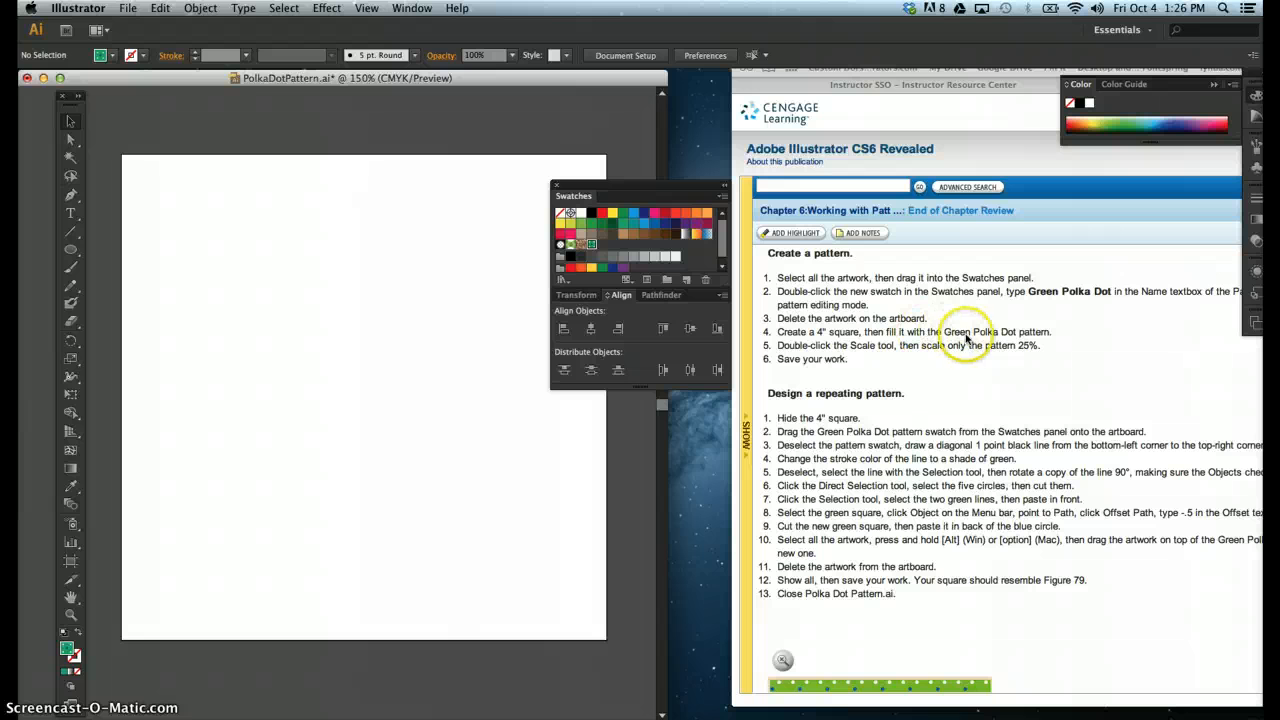
Step: Draw a rectangle filled with the Green Polka Dot pattern and set its size to 4 in wide by 4 in high
drag(82, 245, 112, 247)
drag(194, 214, 486, 532)
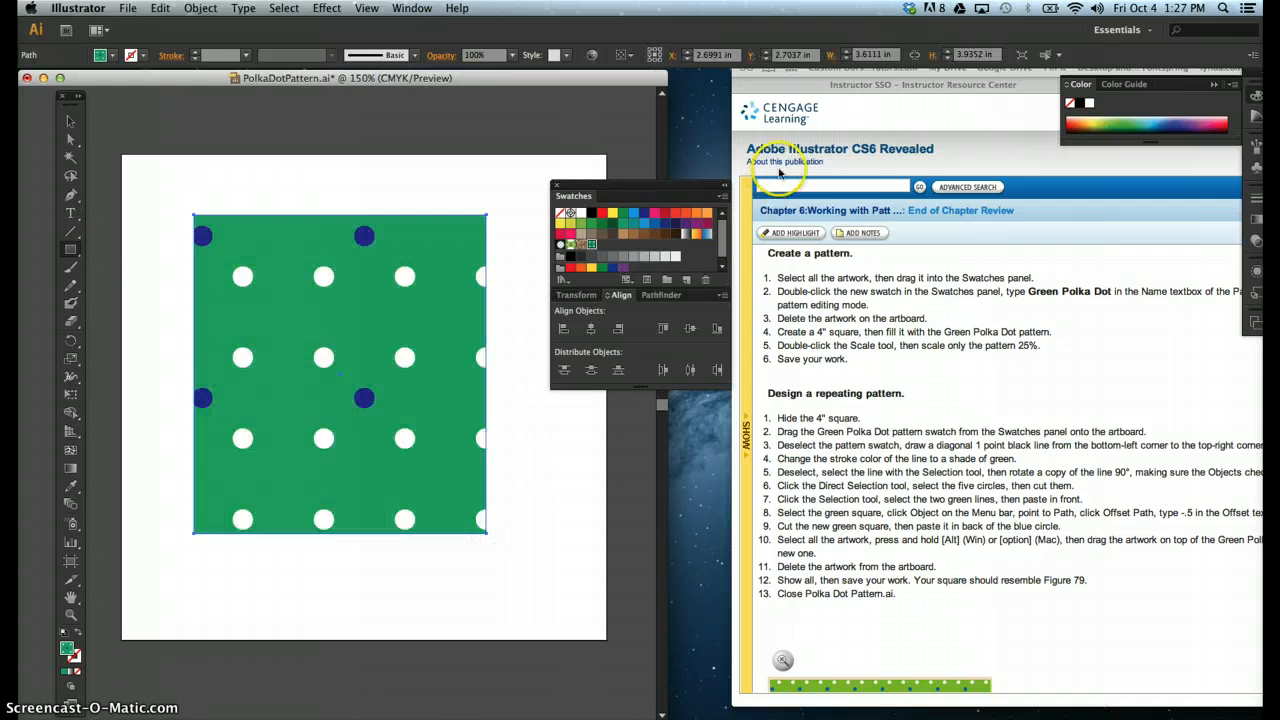
click(868, 53)
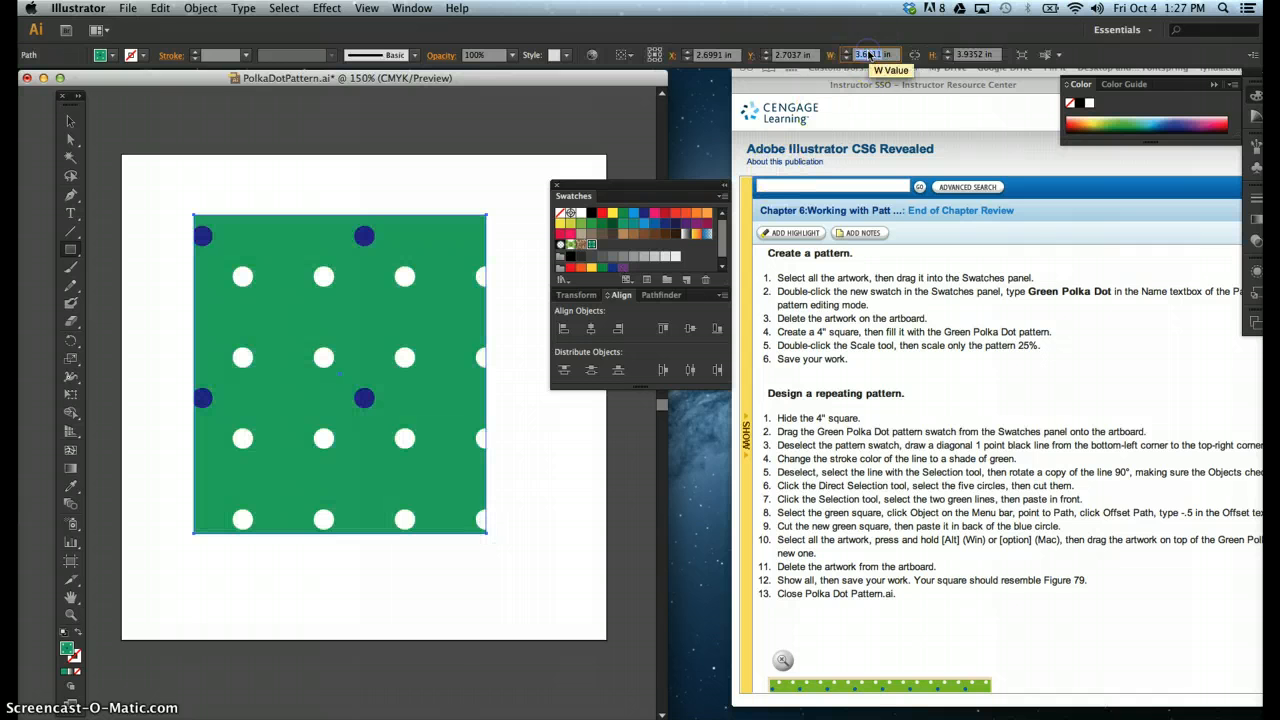
text(4 in)
key(Tab)
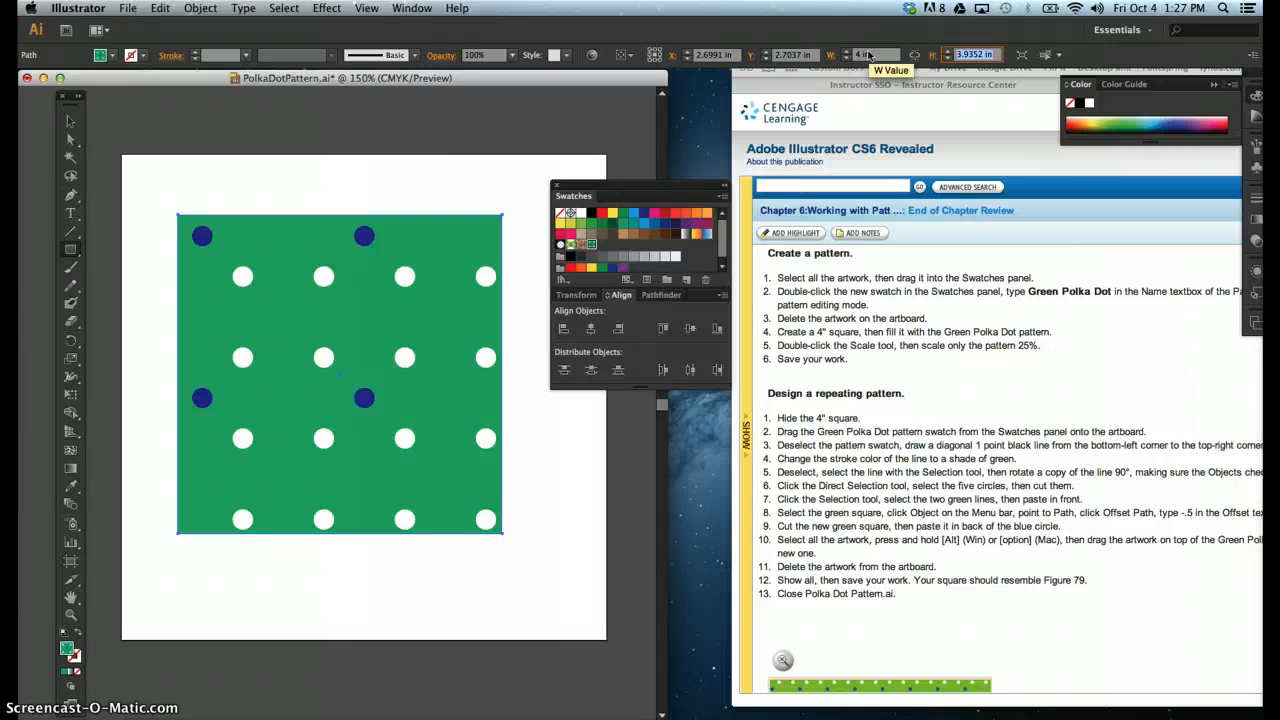
text(4)
key(Return)
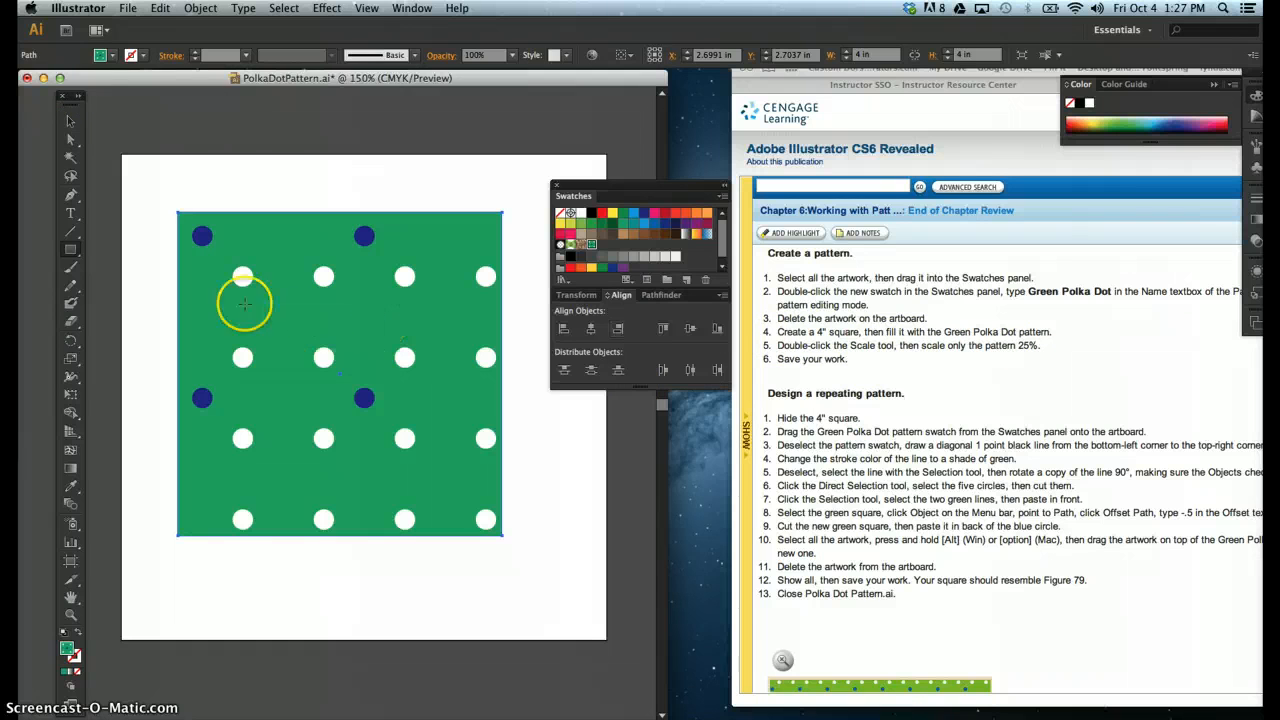
Step: Scale only the square's pattern uniformly to 25%, leaving the object untransformed, and save the document with nothing selected
double_click(70, 360)
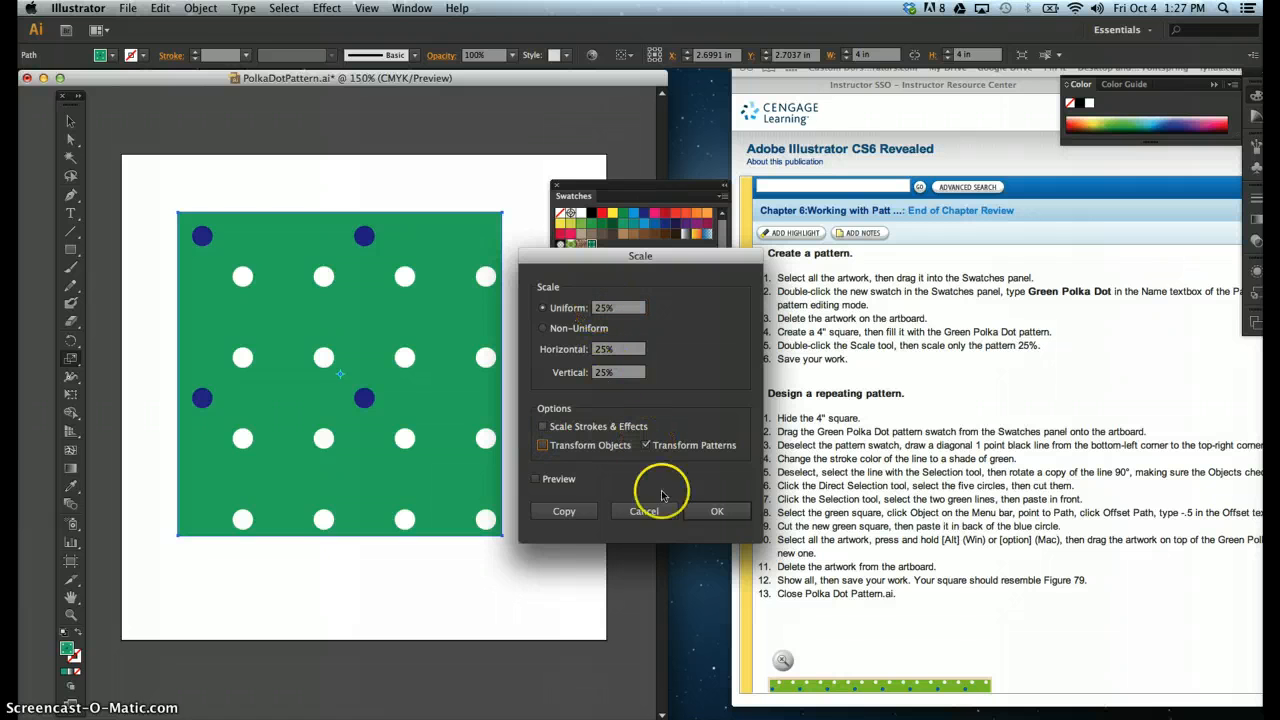
click(716, 512)
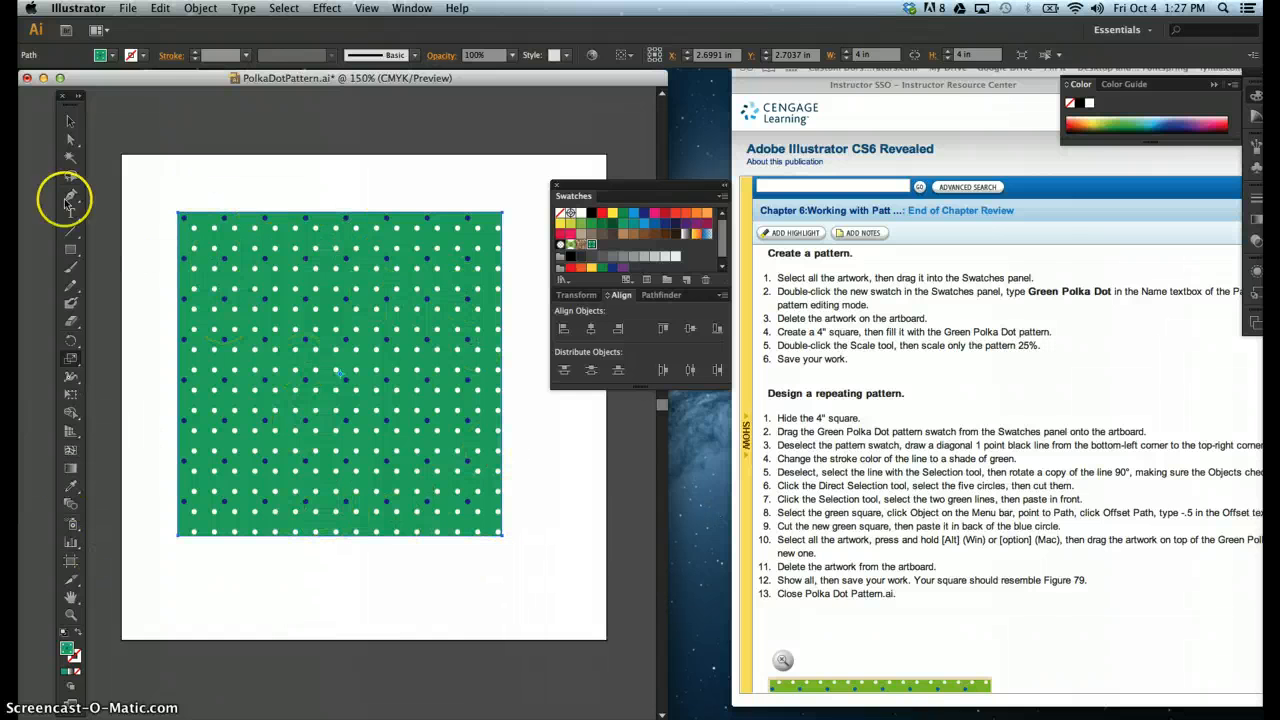
click(70, 121)
click(167, 171)
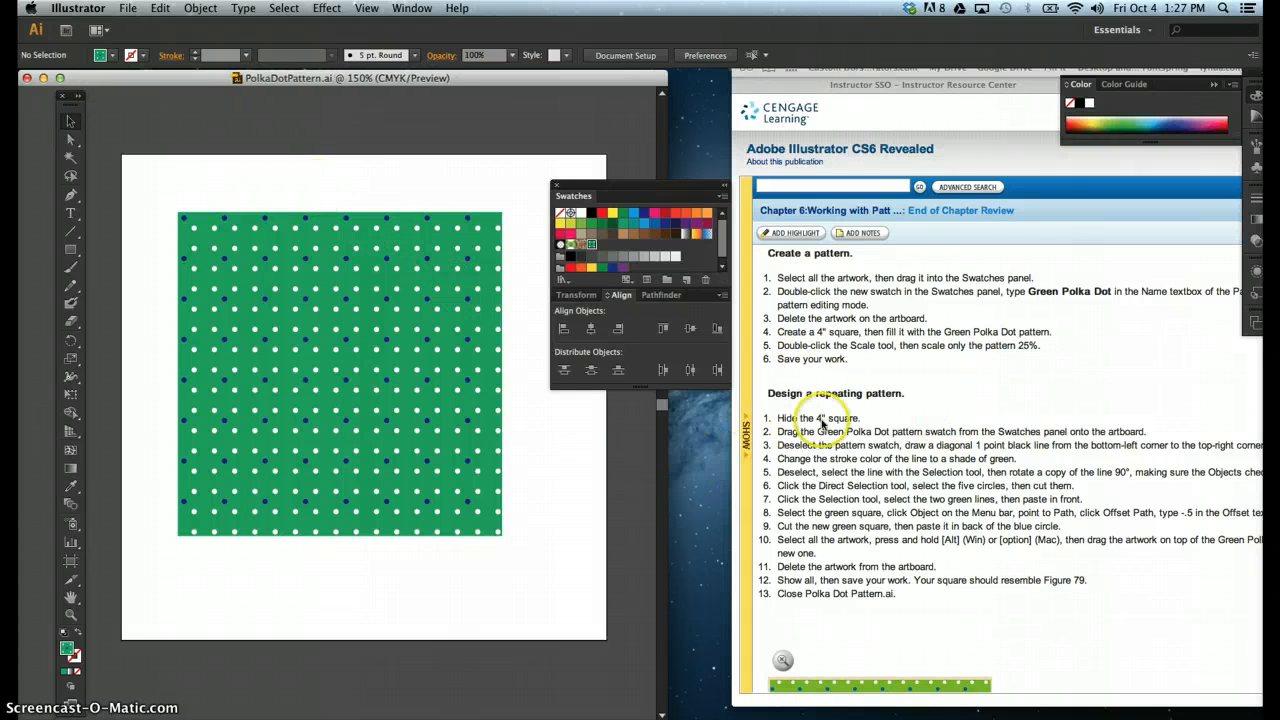
Step: Select the 4 in patterned square and hide it
scroll(825, 418, down, 3)
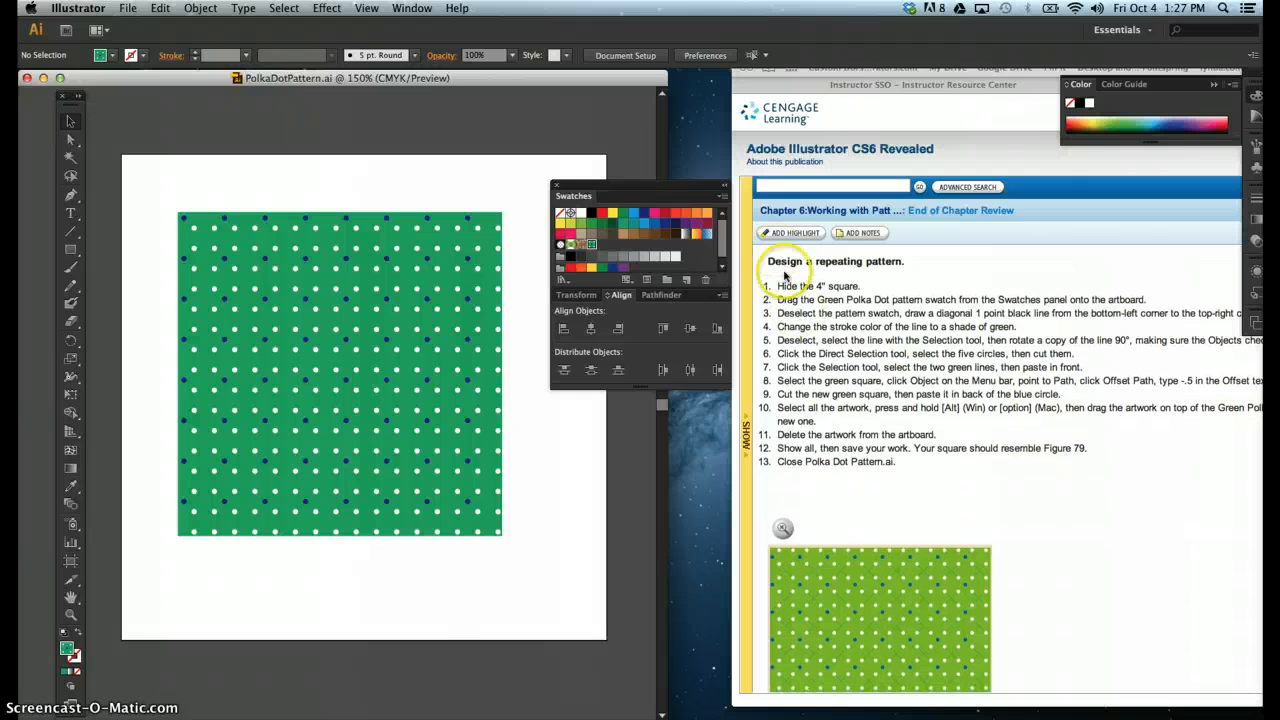
click(320, 366)
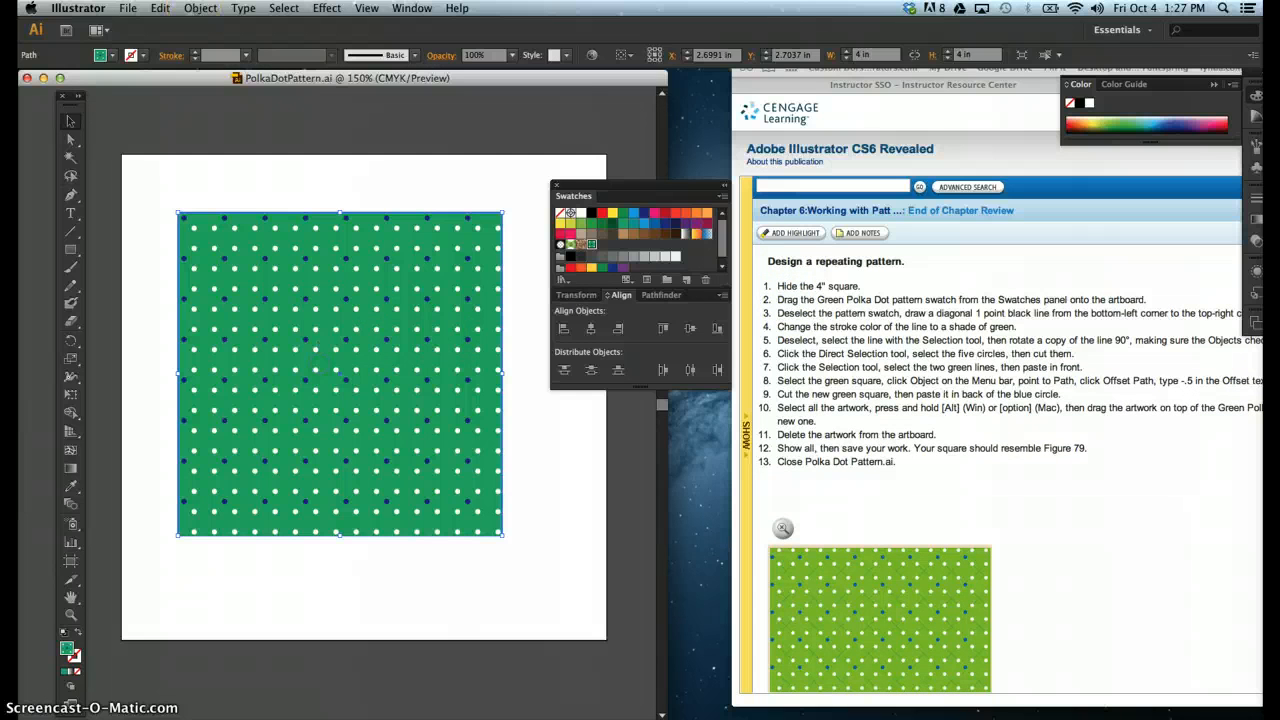
click(202, 9)
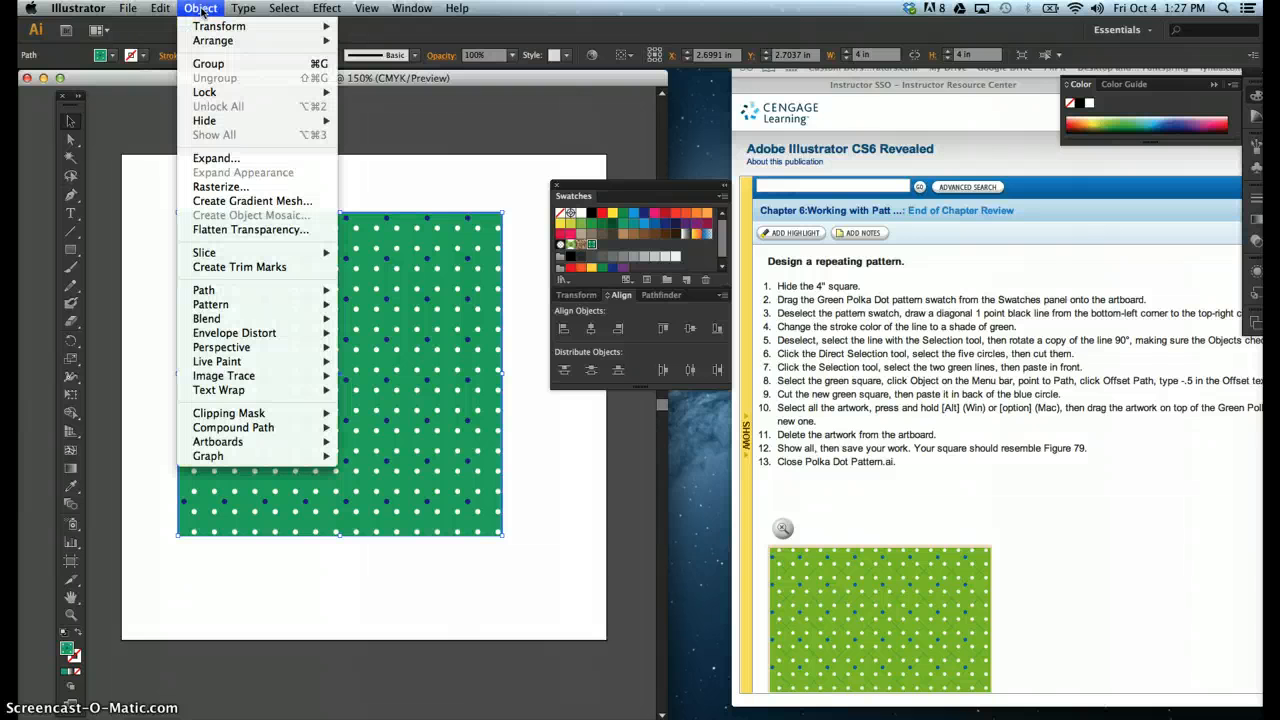
mouse_move(205, 120)
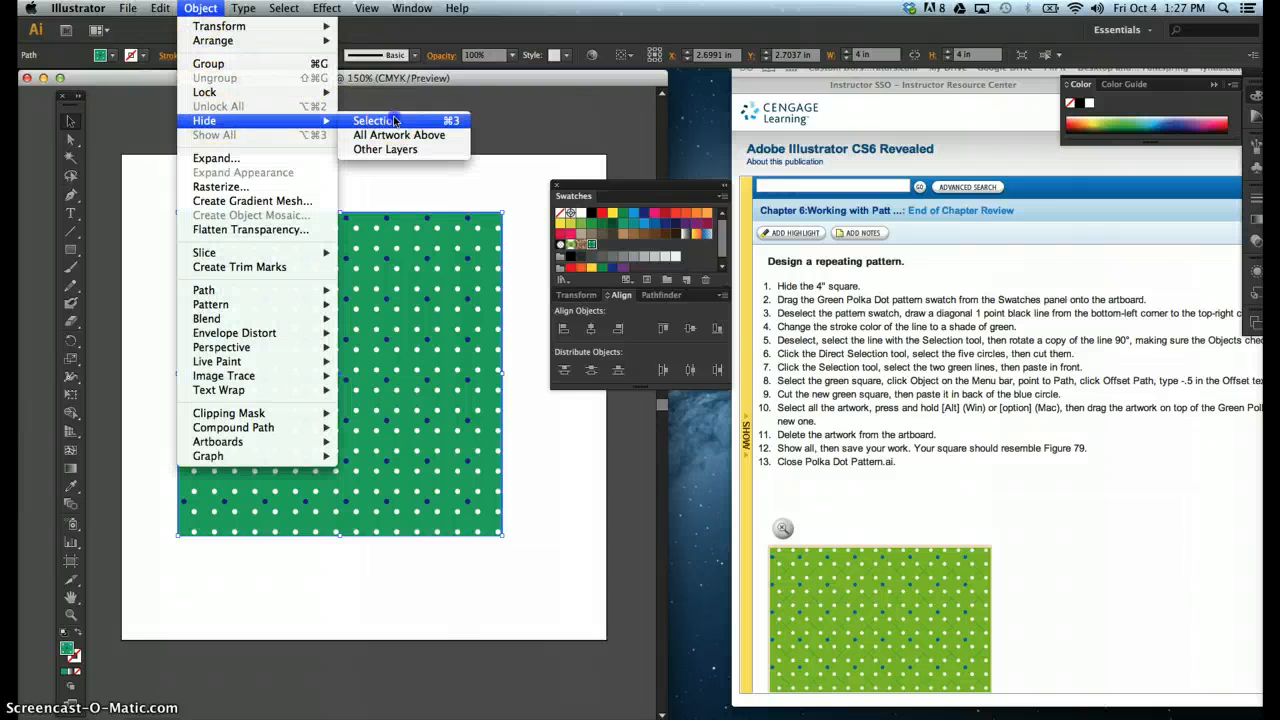
click(394, 121)
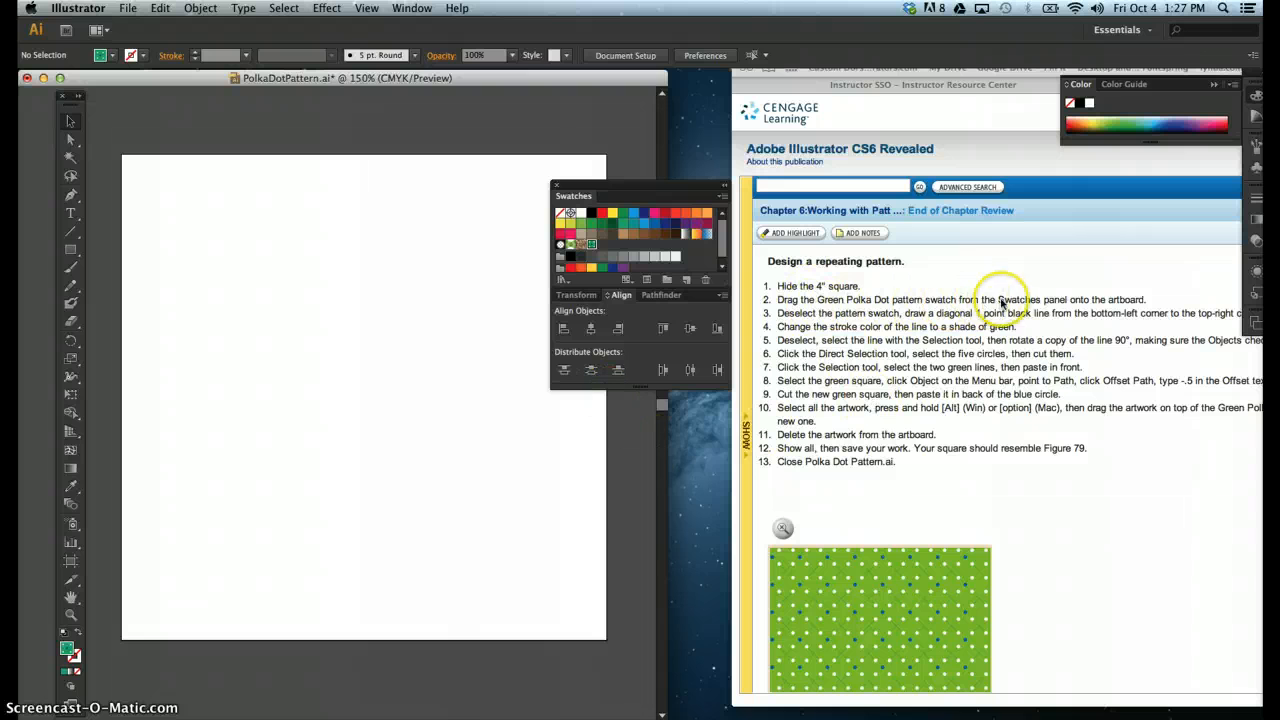
Step: Place the Green Polka Dot swatch's artwork on the artboard at about X 2.72 in, Y 2.24 in, and deselect it
click(458, 561)
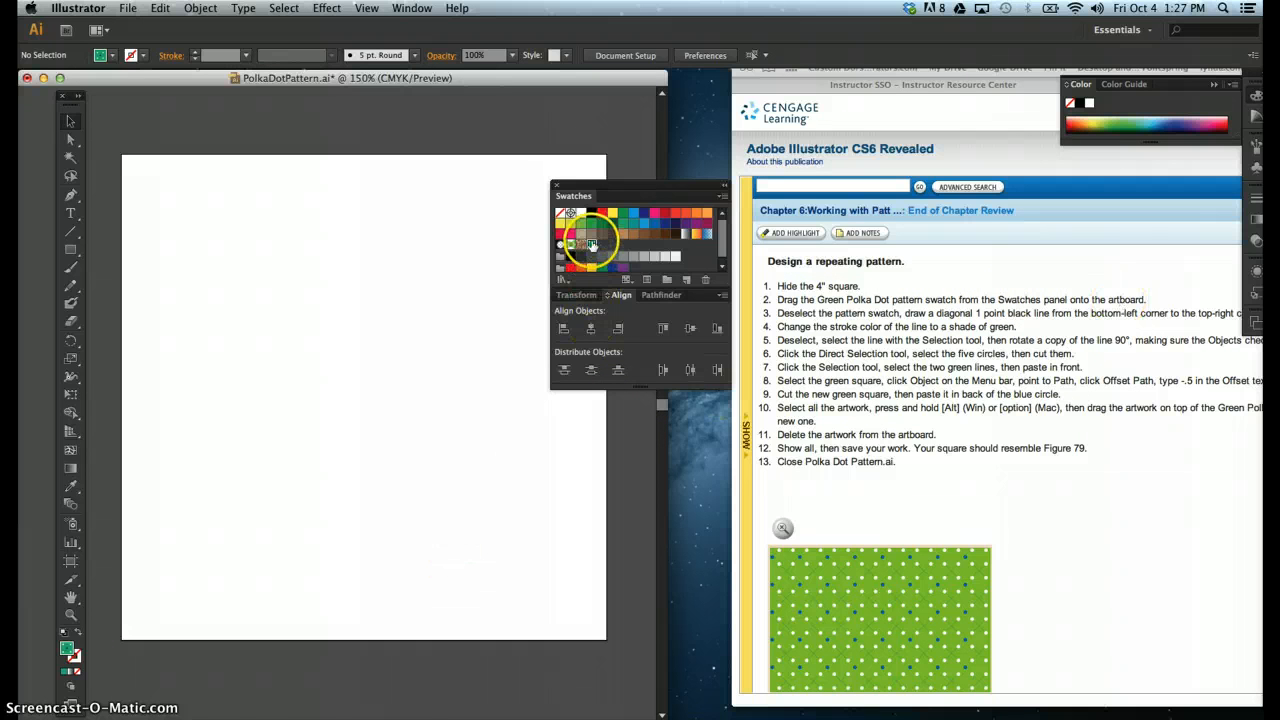
drag(591, 243, 458, 250)
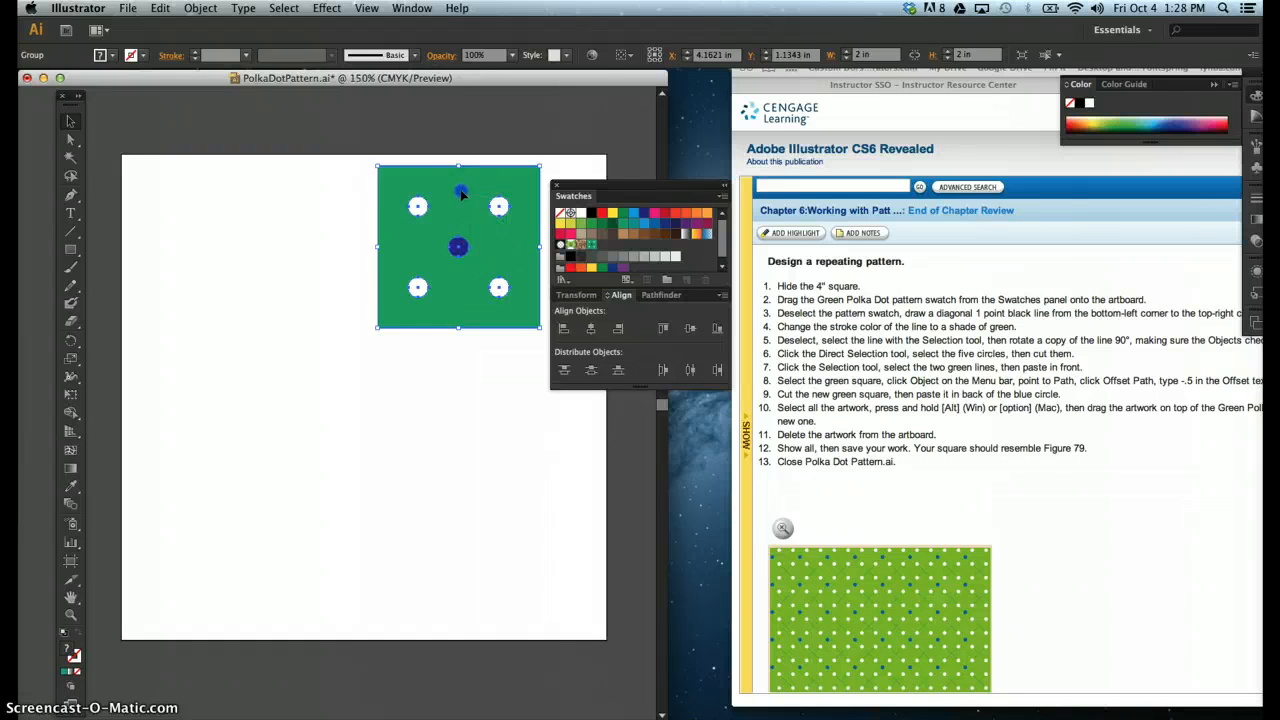
drag(467, 189, 351, 284)
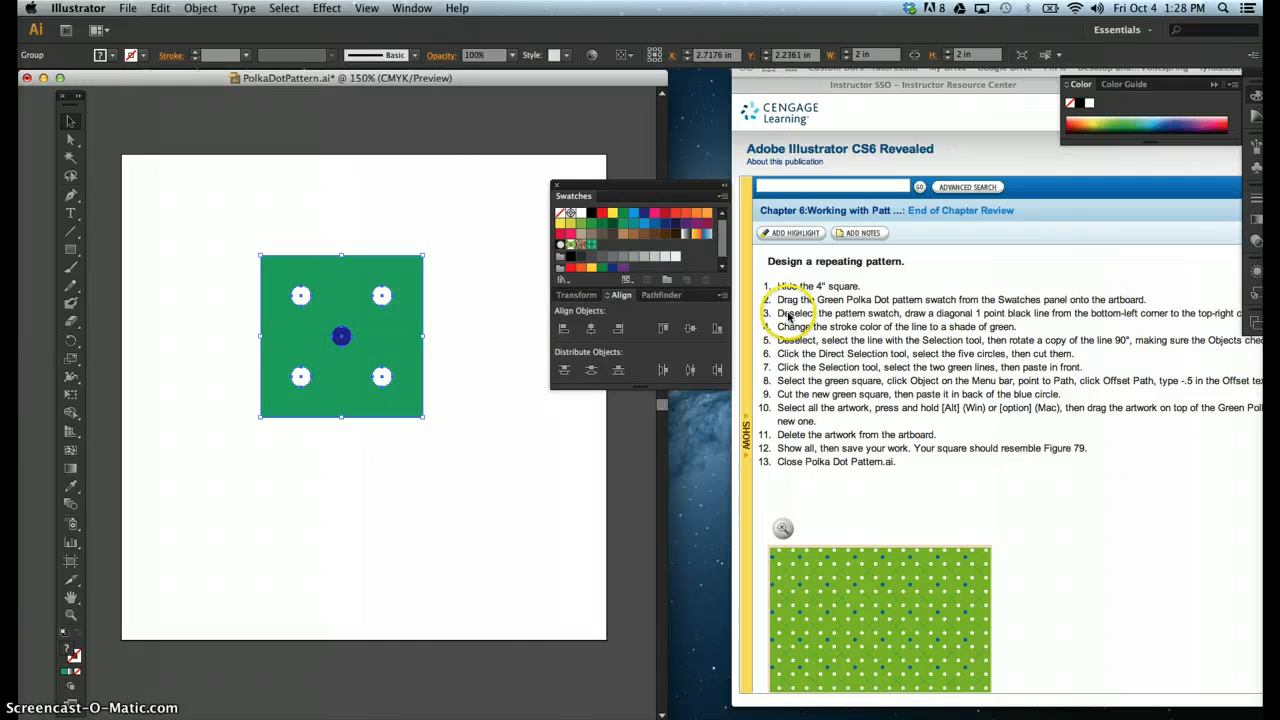
click(467, 482)
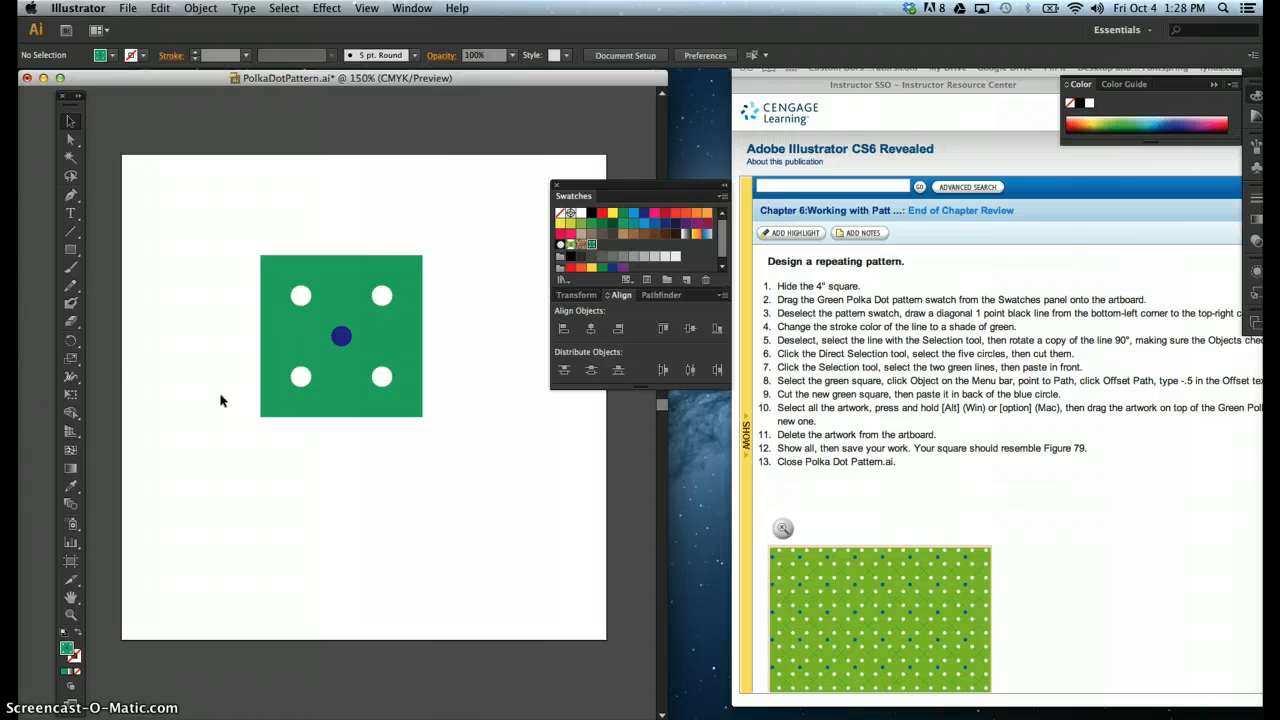
Step: Draw a diagonal line from the green tile's bottom-left corner to its top-right corner with a 1 pt black stroke
click(71, 231)
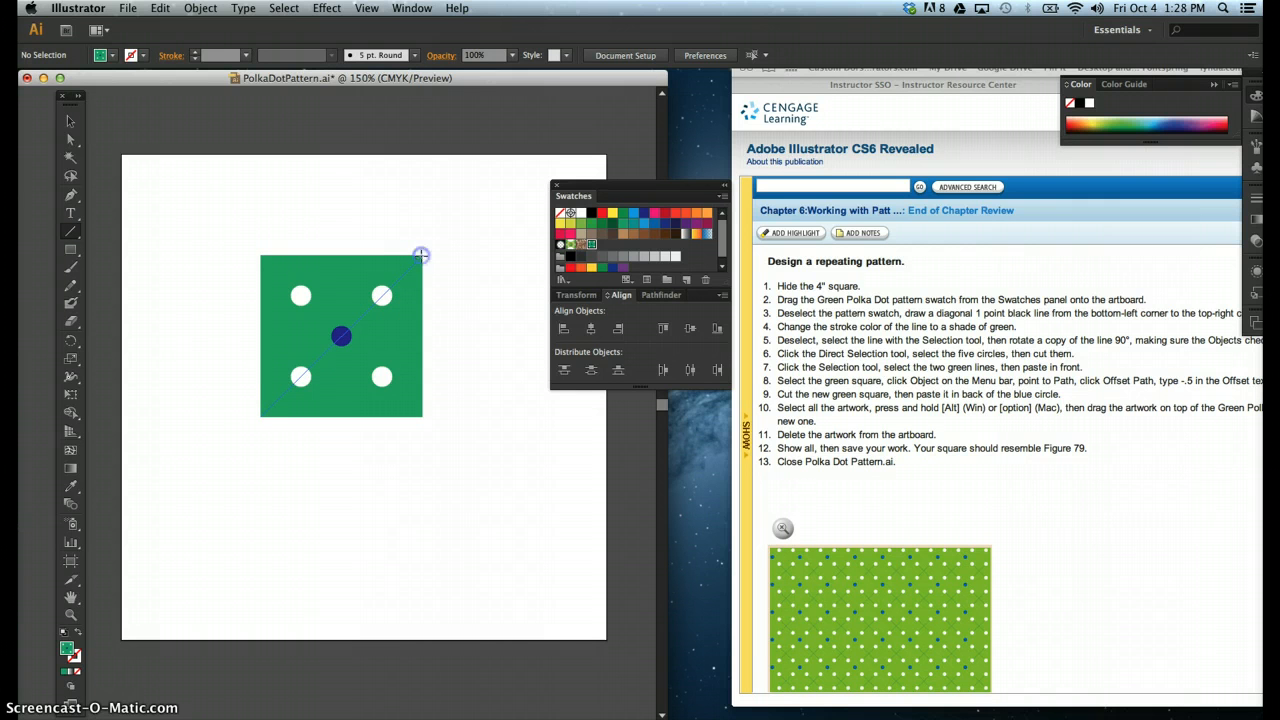
drag(421, 256, 422, 255)
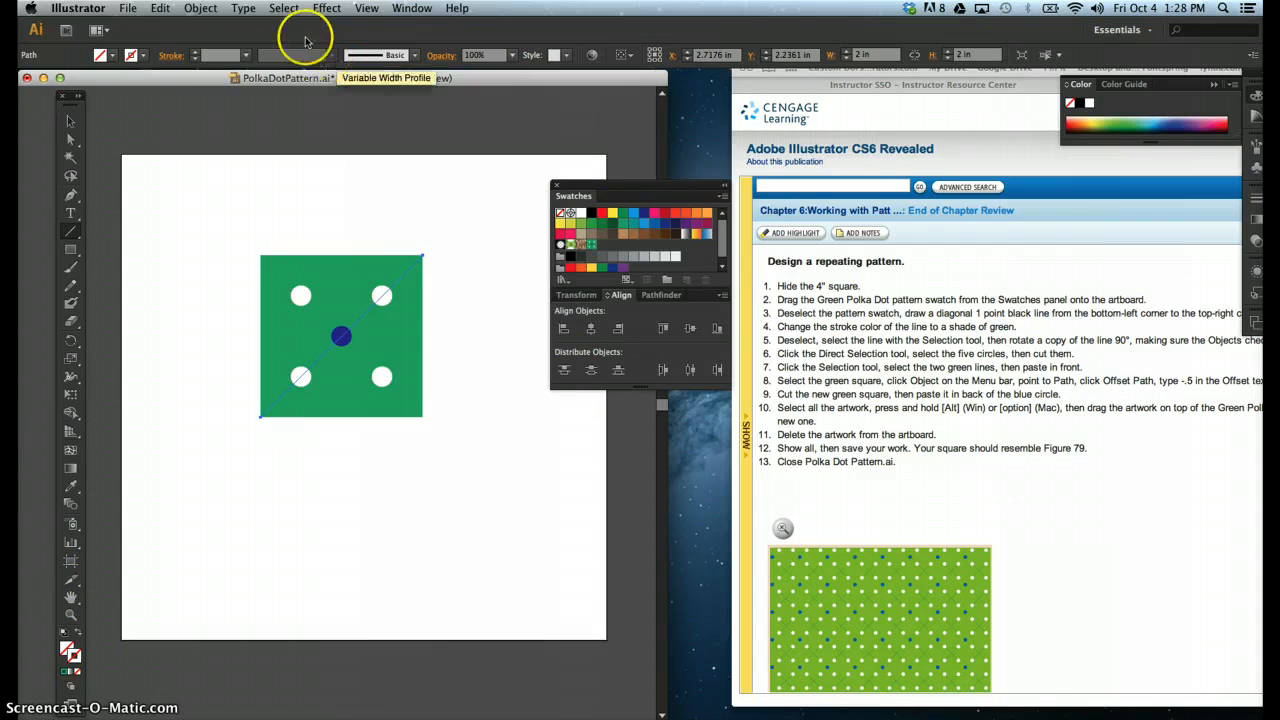
click(197, 54)
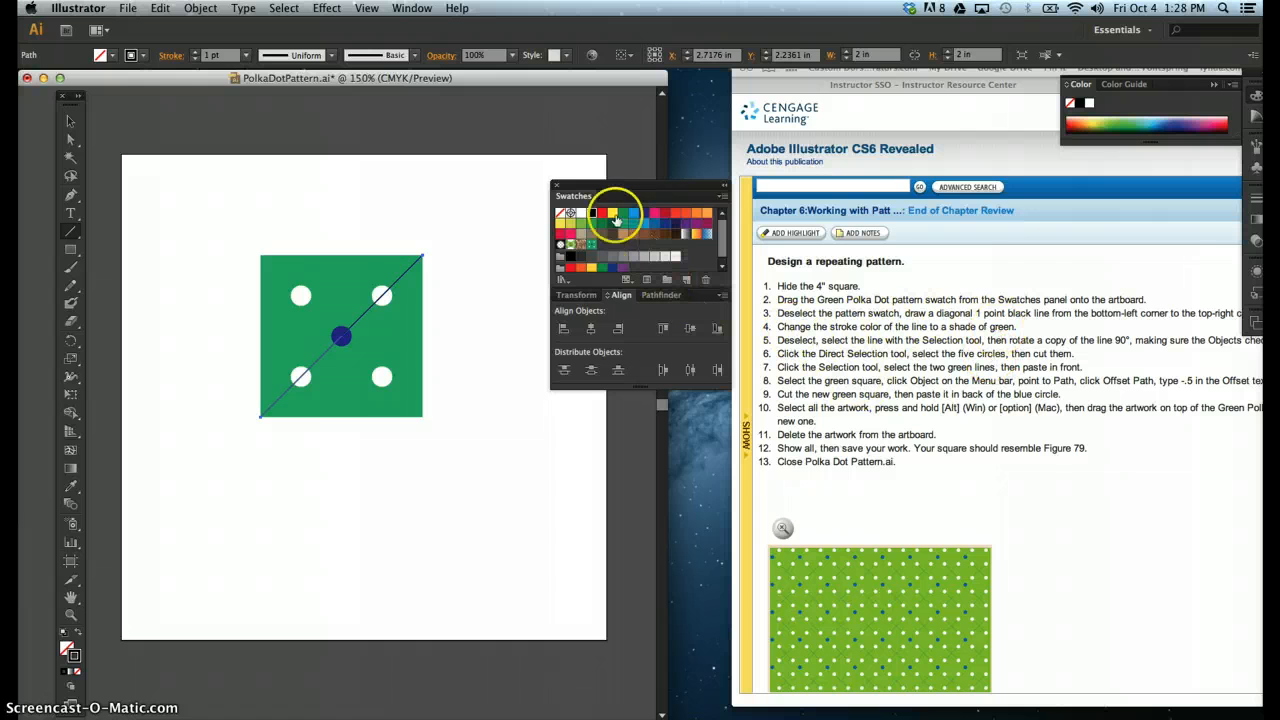
Step: Change the diagonal line's stroke to a dark green swatch and deselect it
click(612, 226)
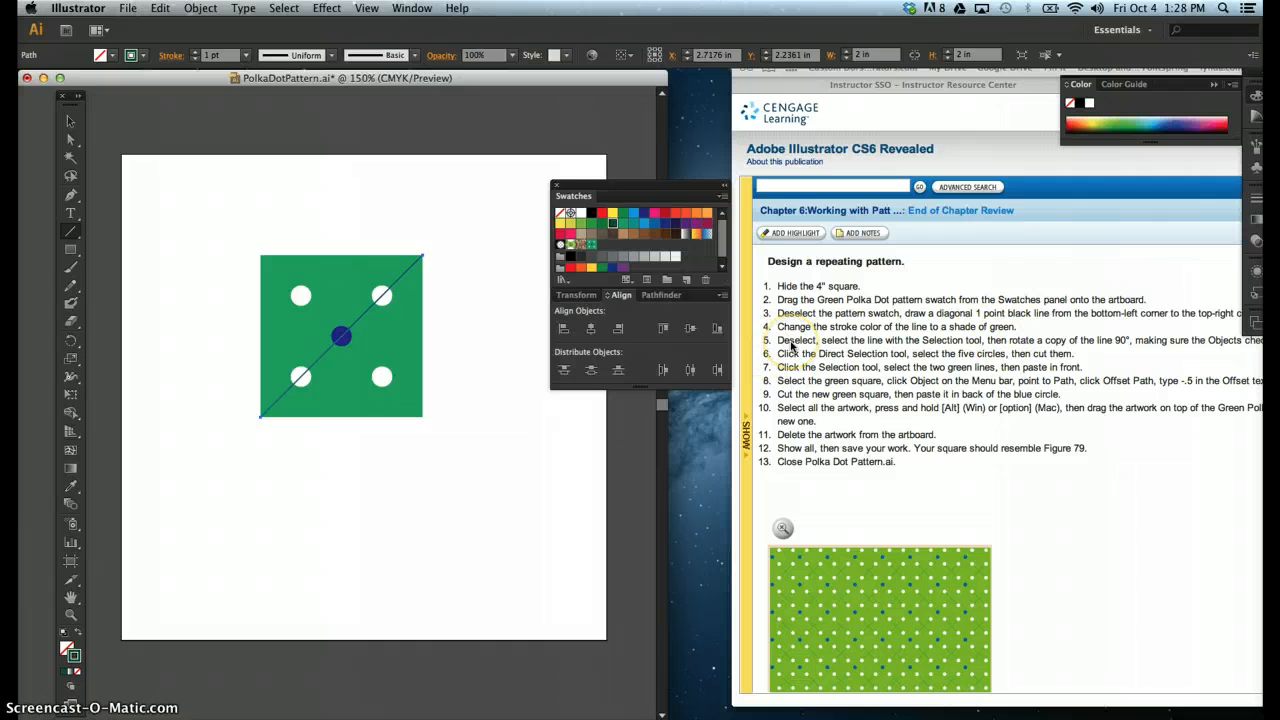
click(70, 121)
click(180, 241)
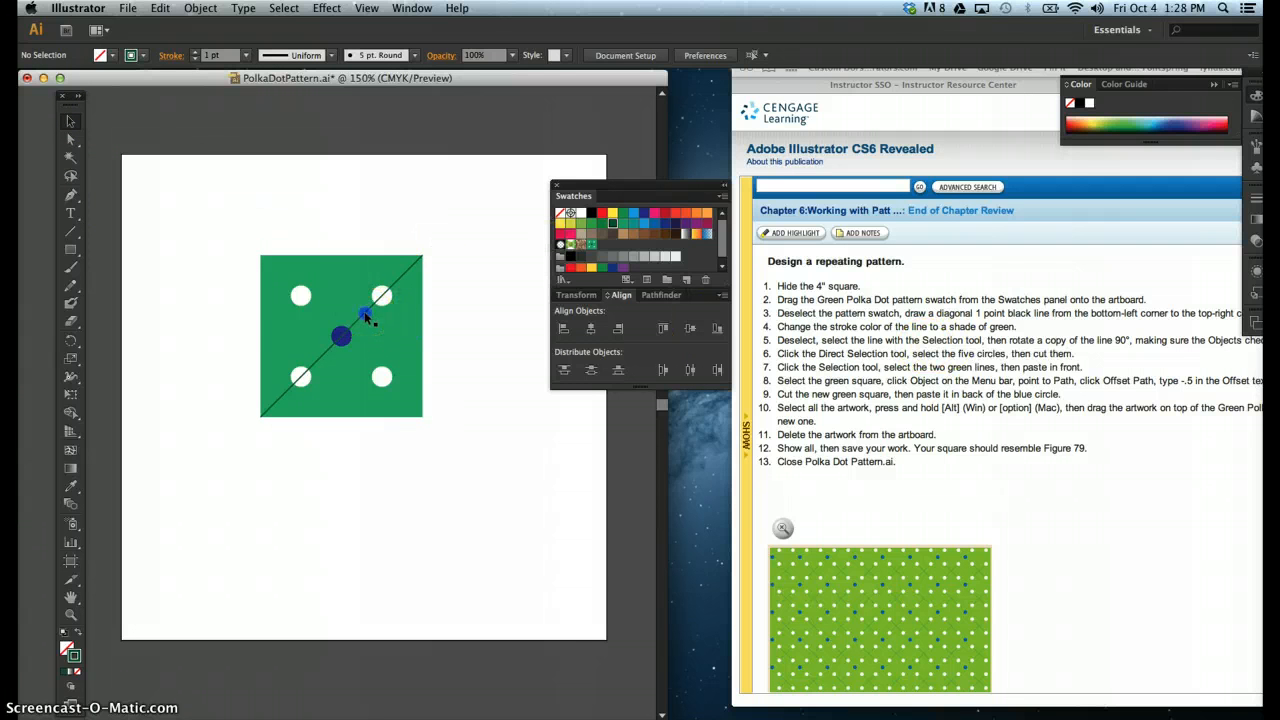
Step: Examine how the diagonal line, the square and the circles overlap in Outline view, and return to Preview
click(365, 313)
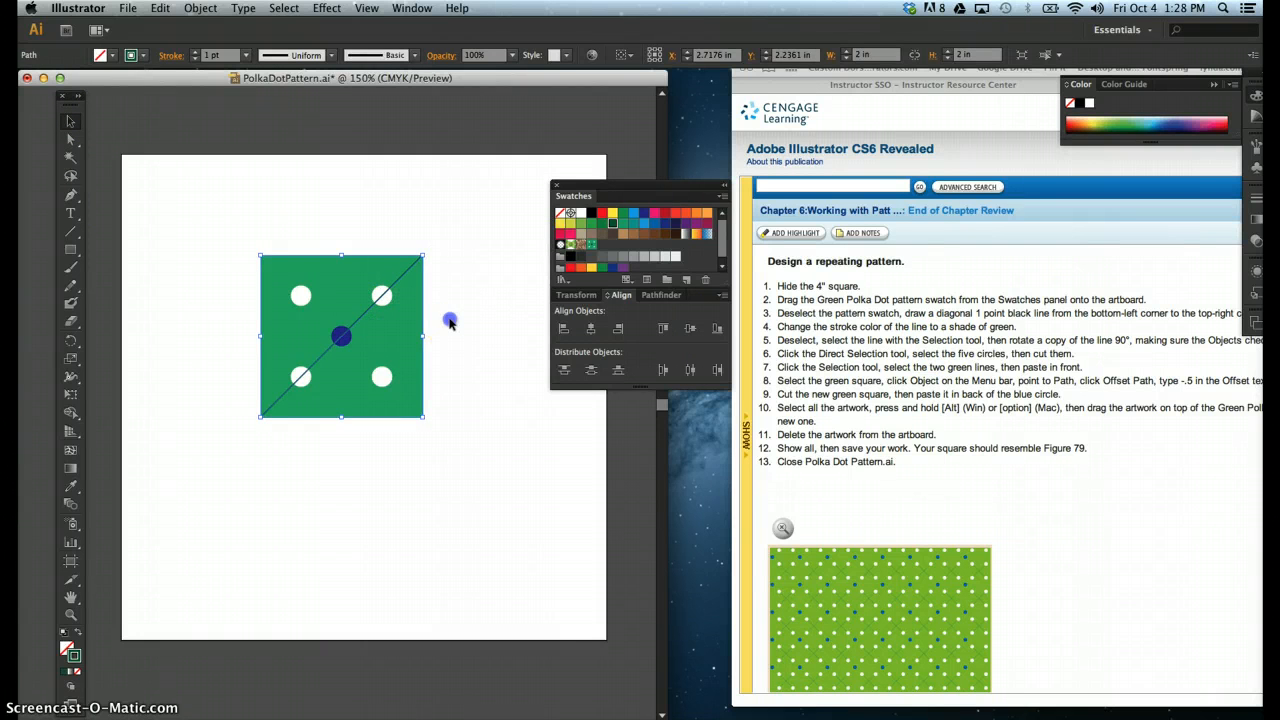
click(450, 321)
click(363, 318)
click(473, 315)
click(367, 8)
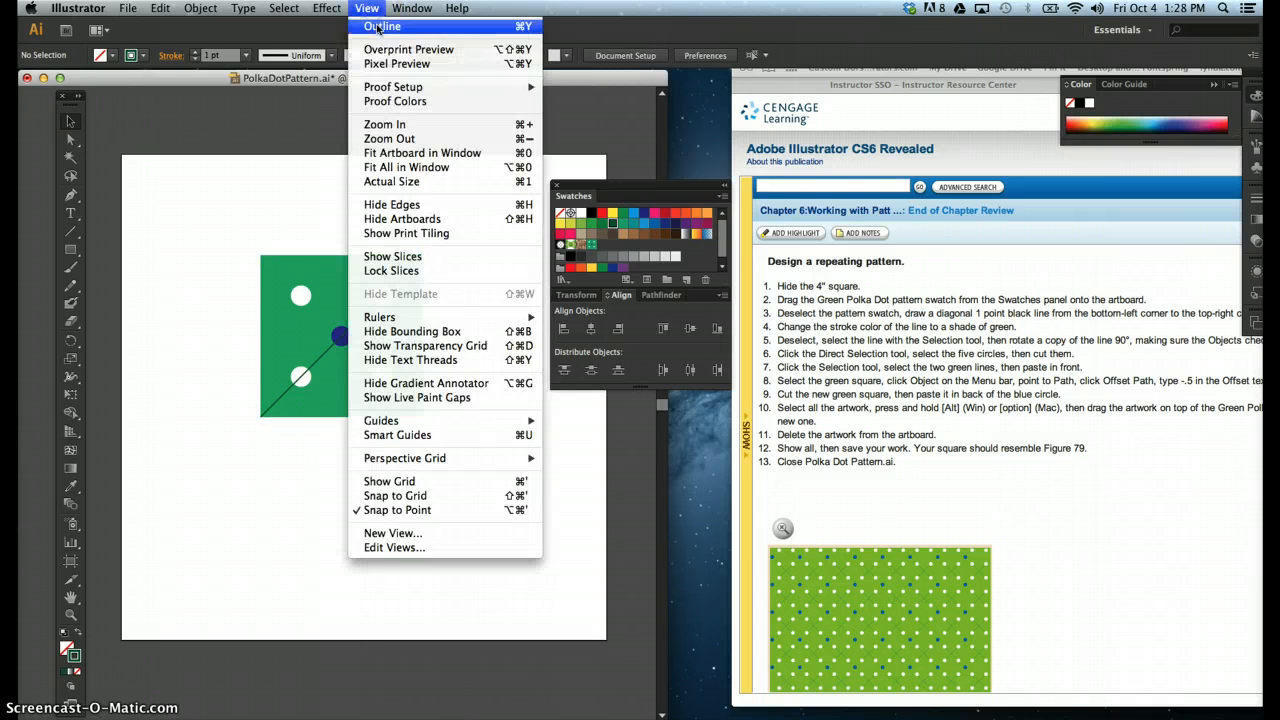
click(379, 27)
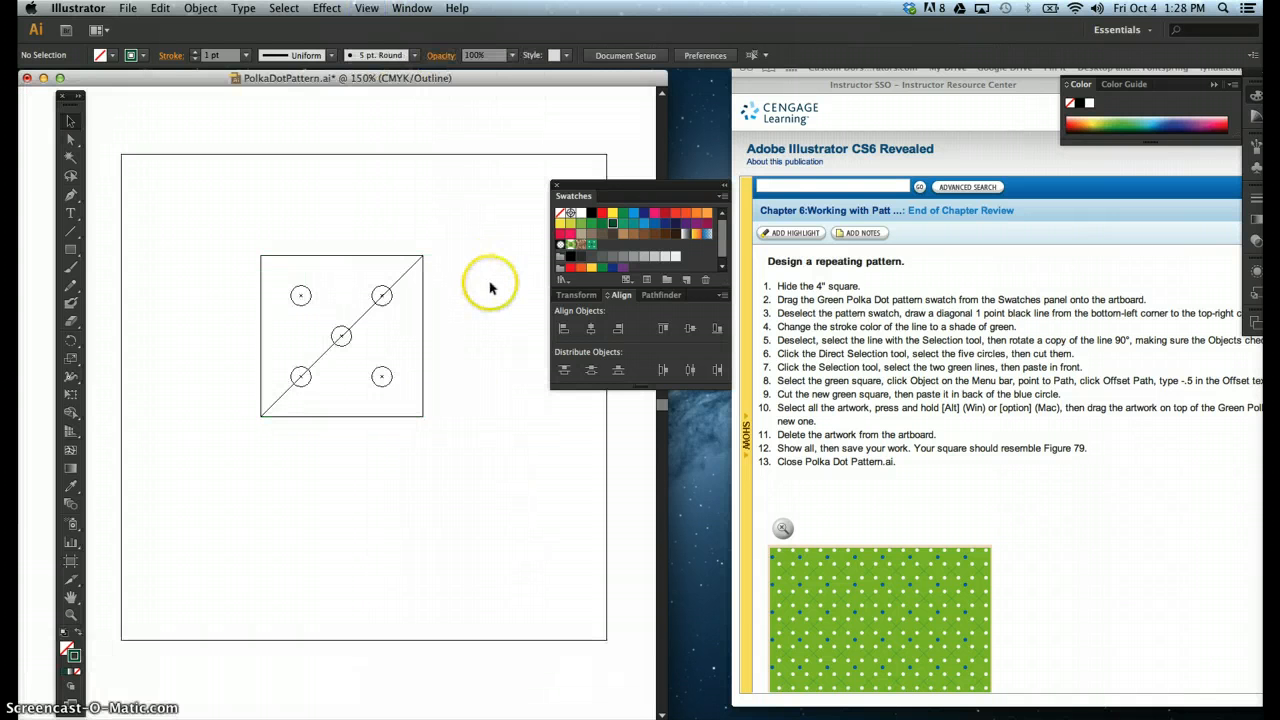
click(368, 315)
drag(443, 223, 337, 414)
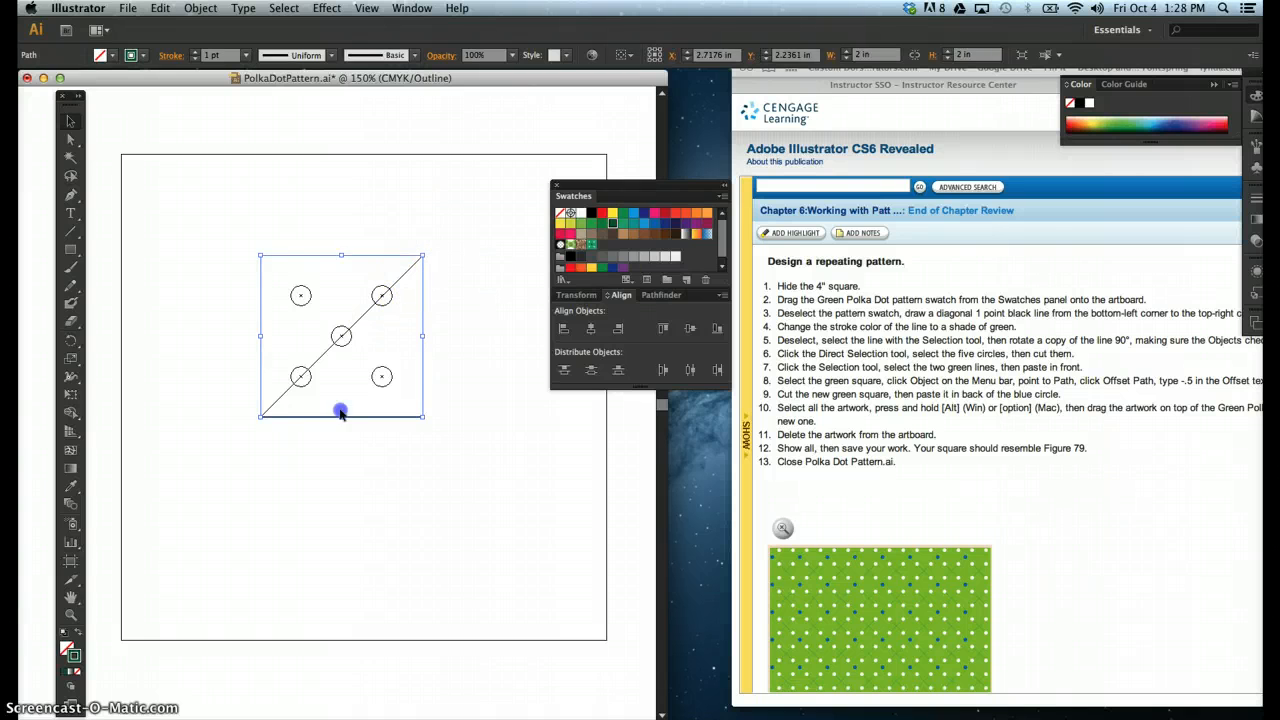
click(374, 466)
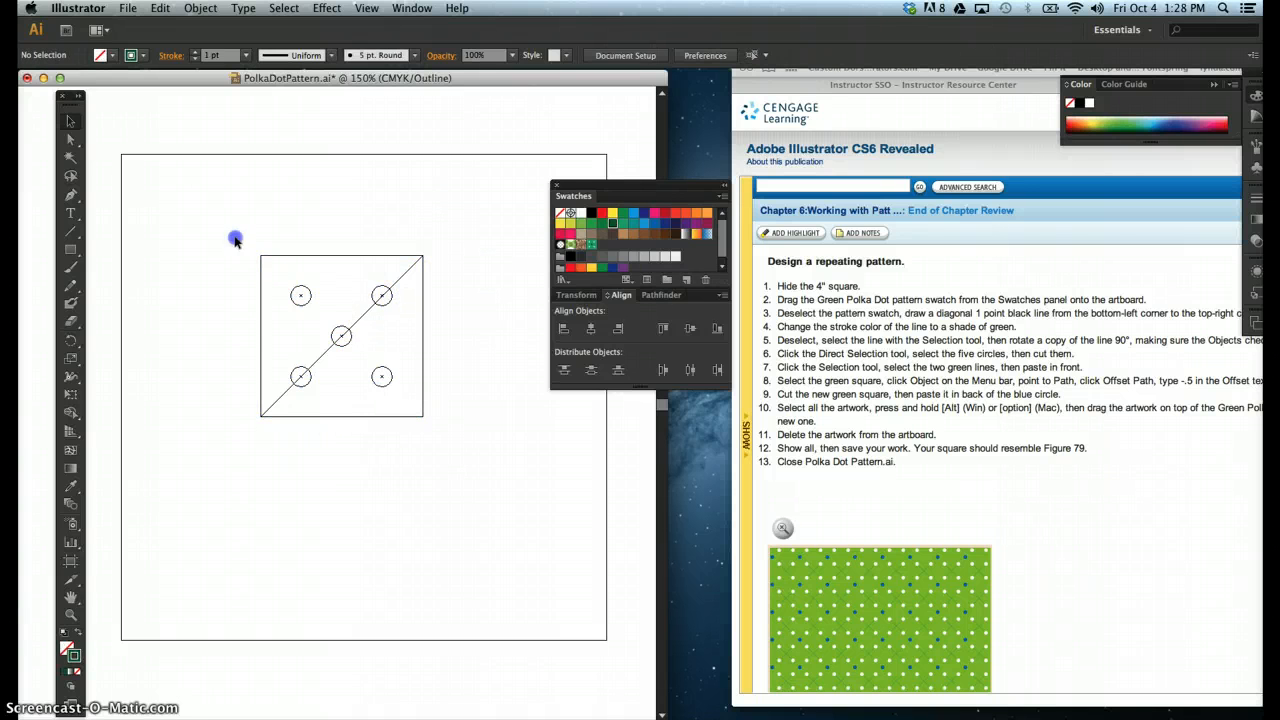
drag(234, 238, 206, 189)
click(280, 513)
click(366, 8)
click(370, 24)
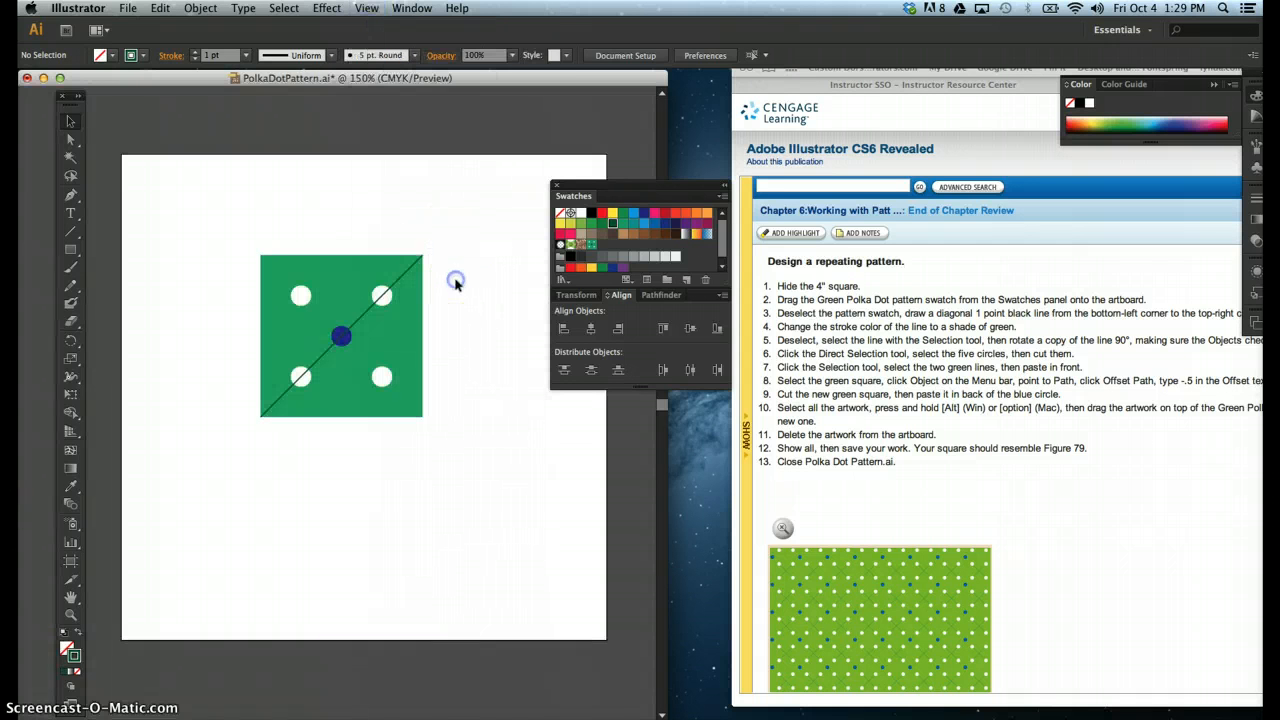
Step: Rotate a copy of the diagonal line by 90° with only objects transformed, and deselect it
click(70, 139)
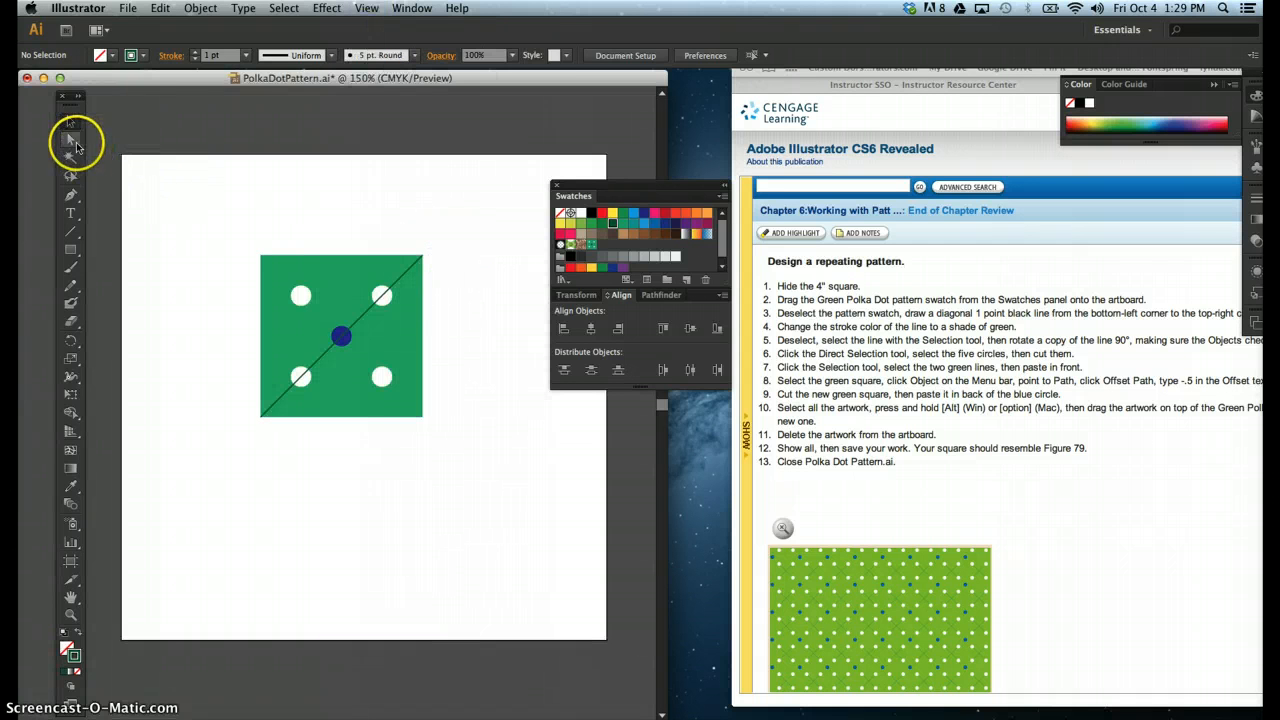
click(368, 309)
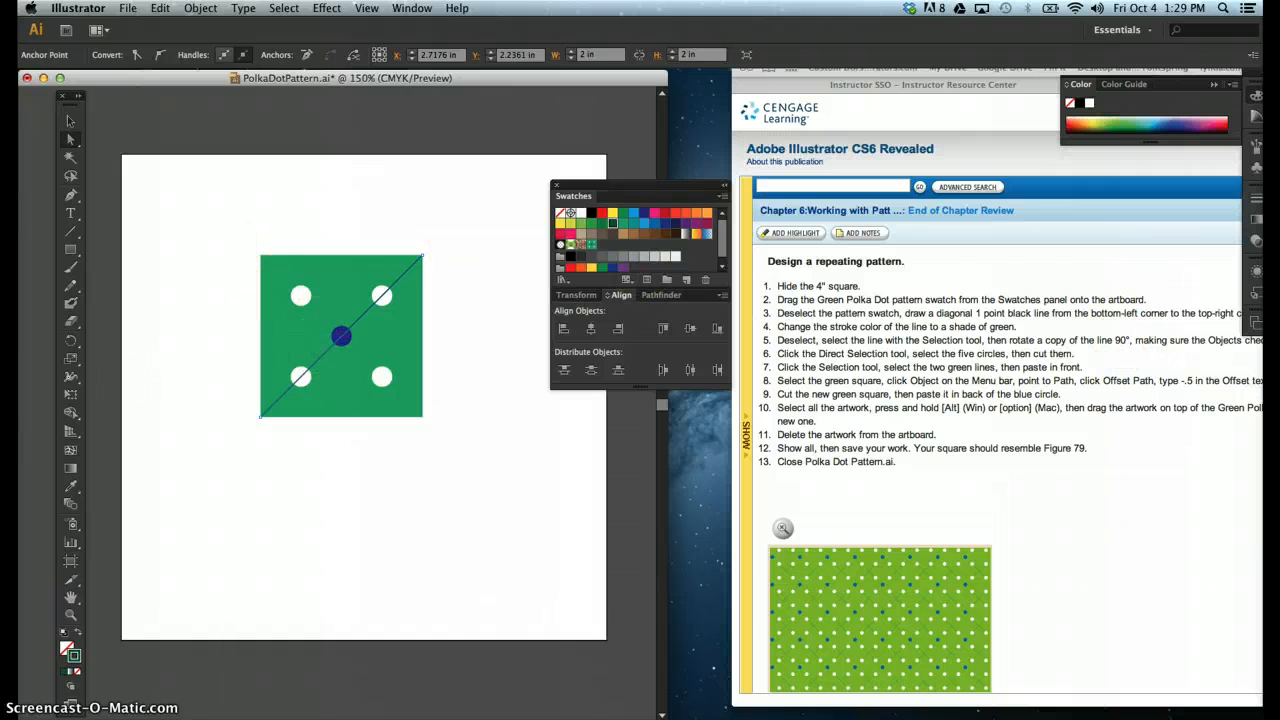
double_click(70, 343)
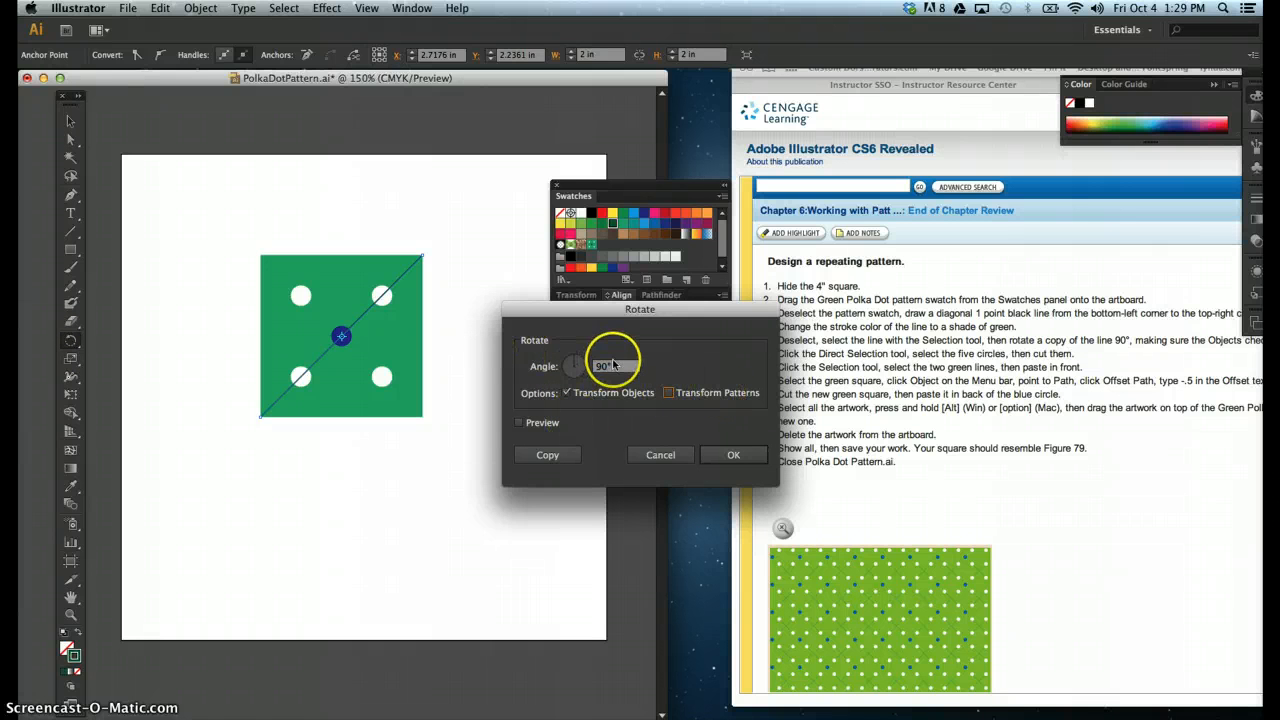
click(547, 455)
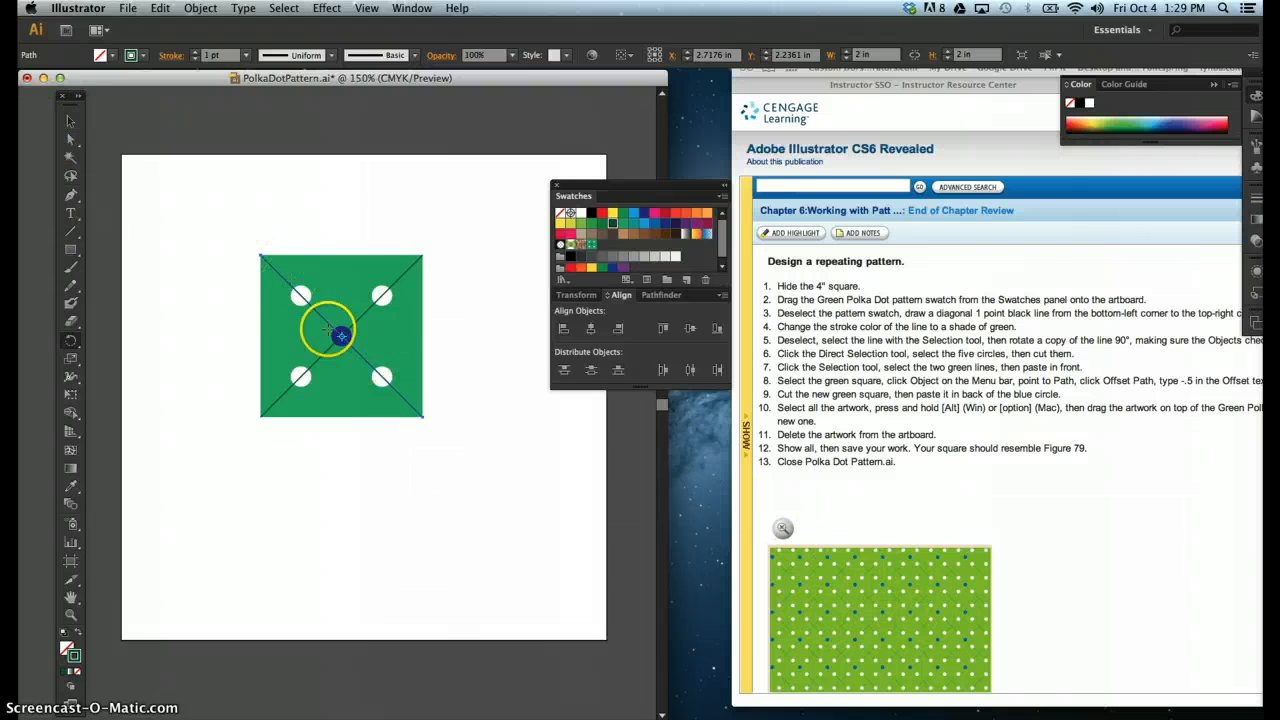
click(70, 120)
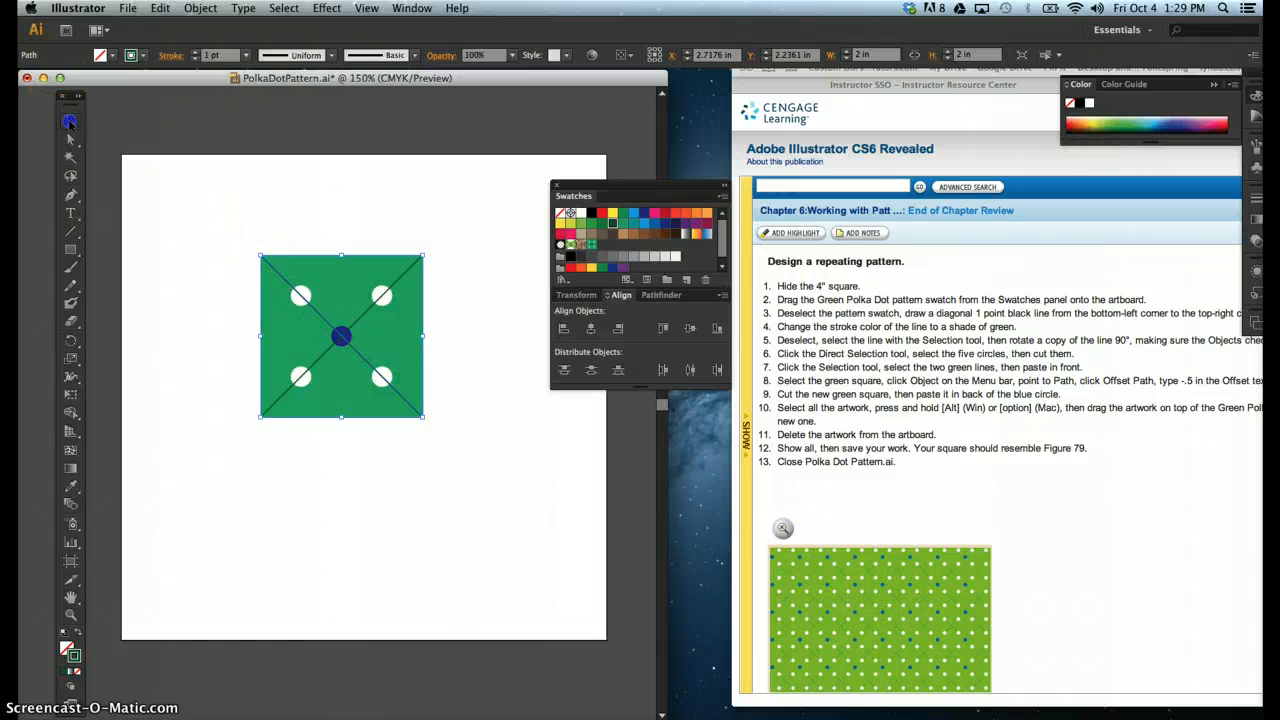
click(370, 220)
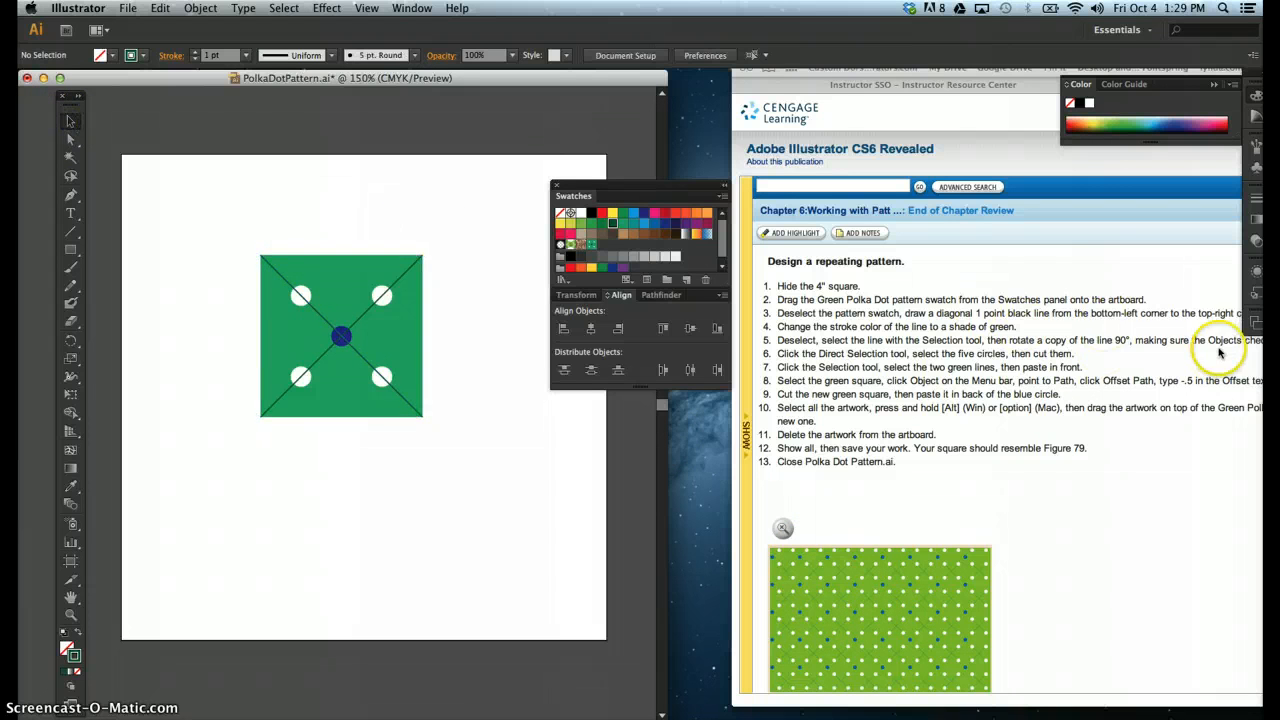
Step: Try to cut the tile's five circles, undo the cut, and clear the selection
click(71, 139)
click(298, 298)
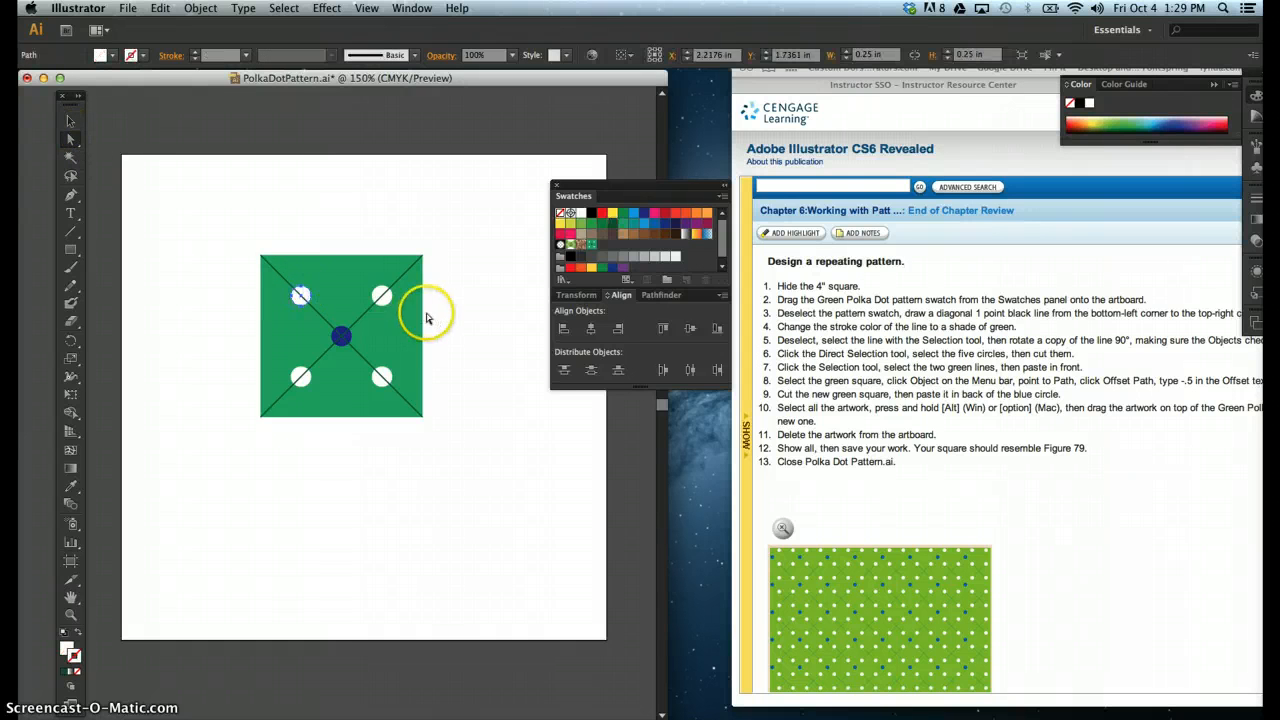
shift+click(382, 297)
shift+click(385, 376)
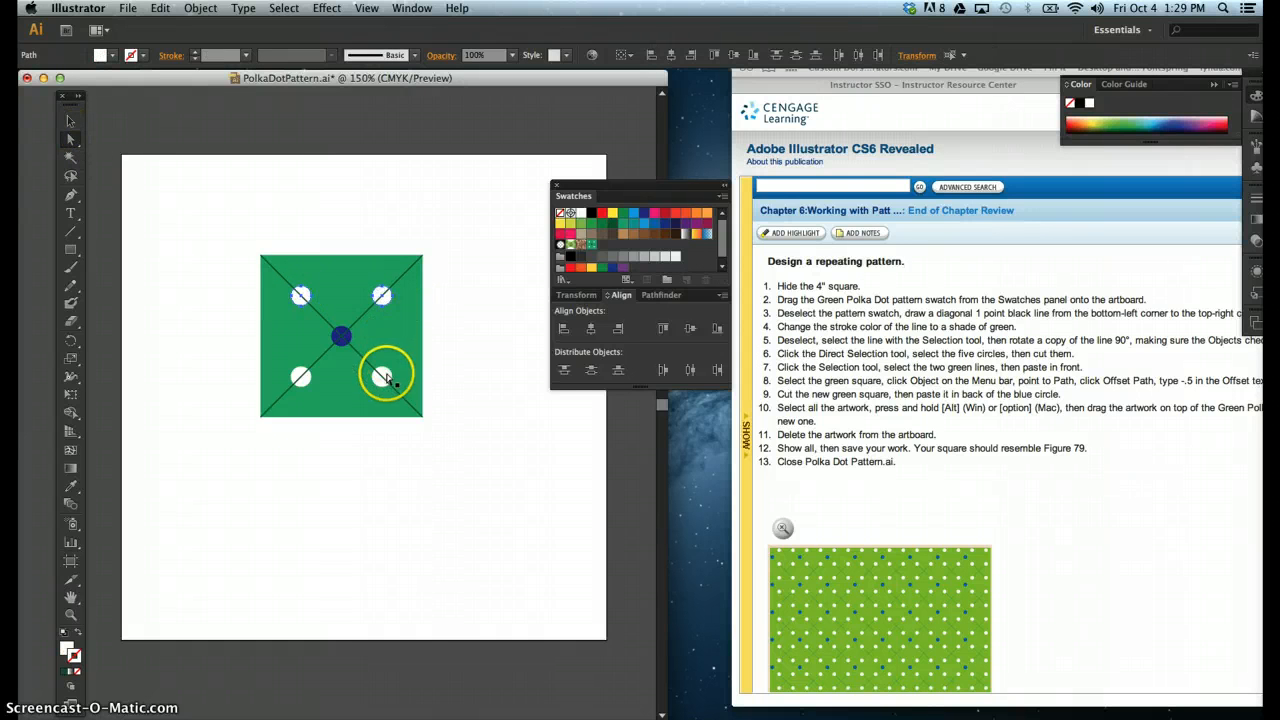
shift+click(298, 376)
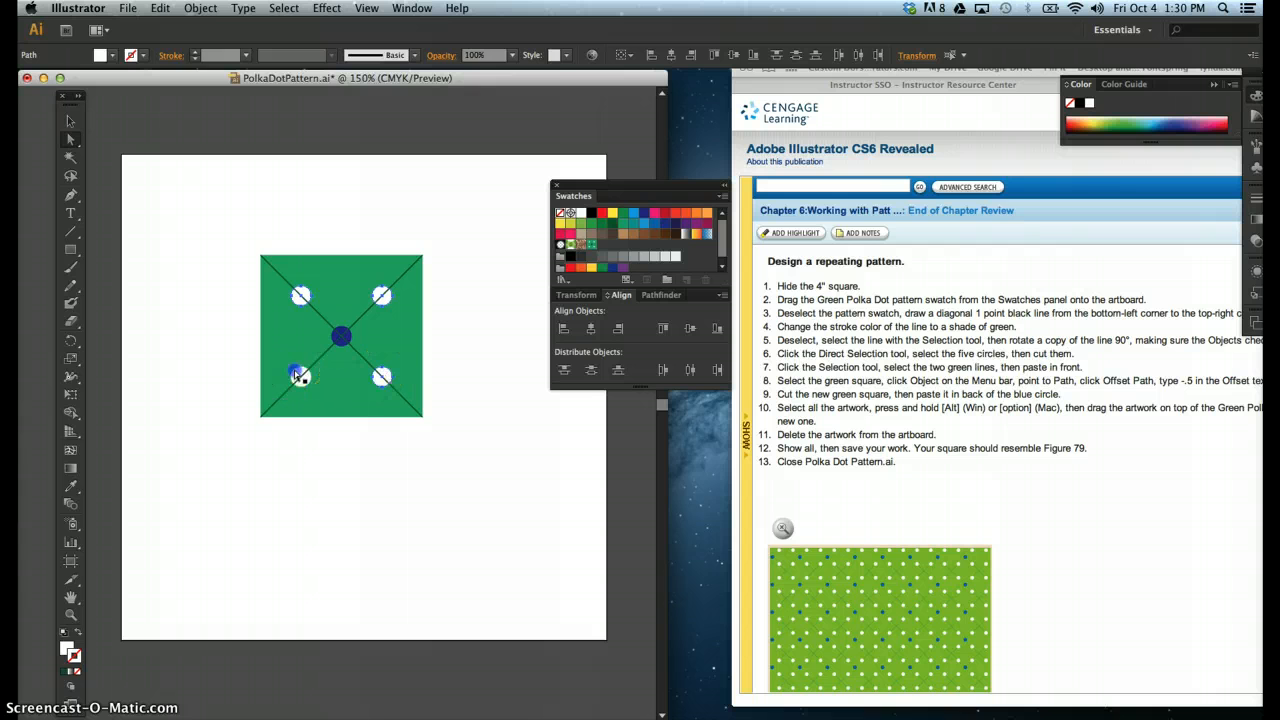
shift+click(342, 345)
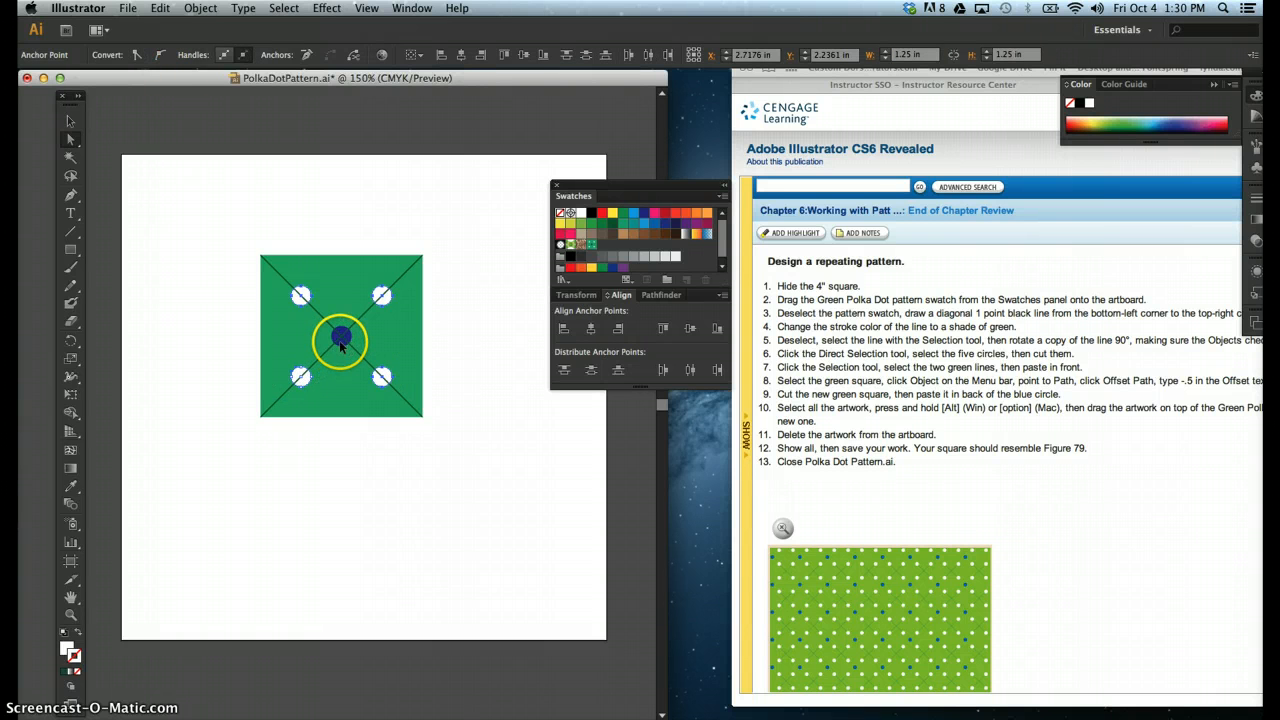
click(162, 10)
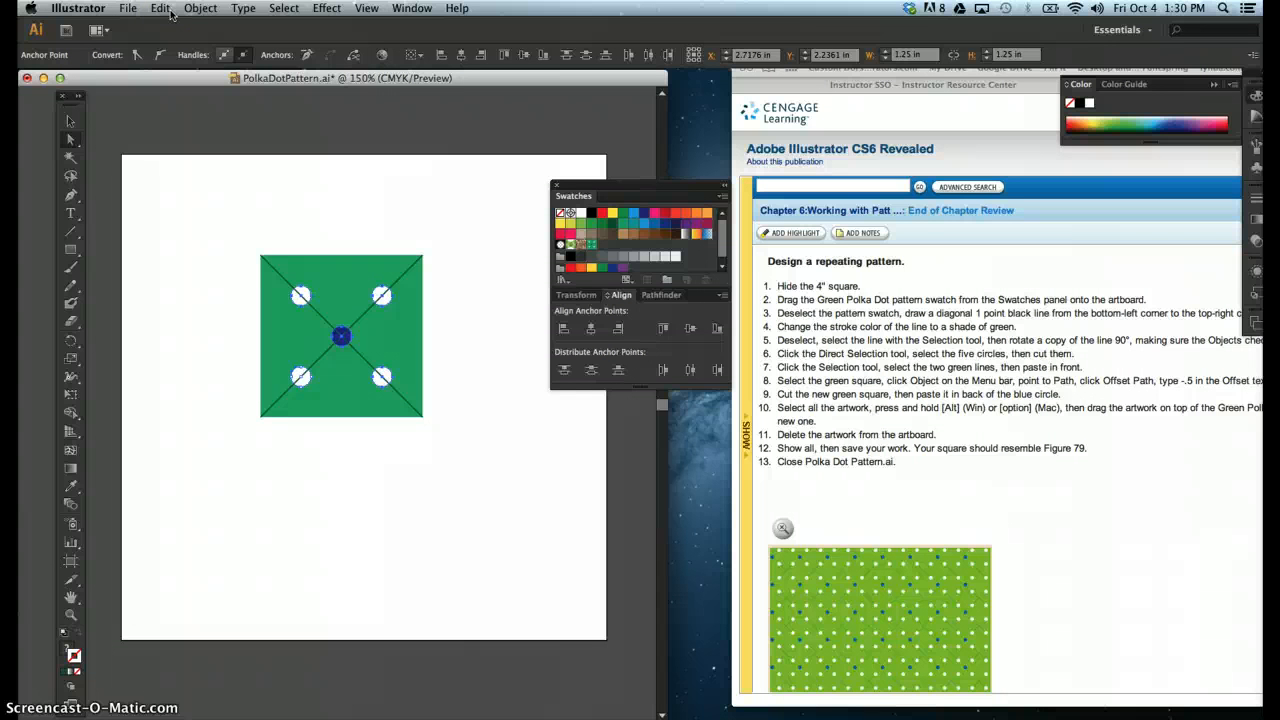
key(super+x)
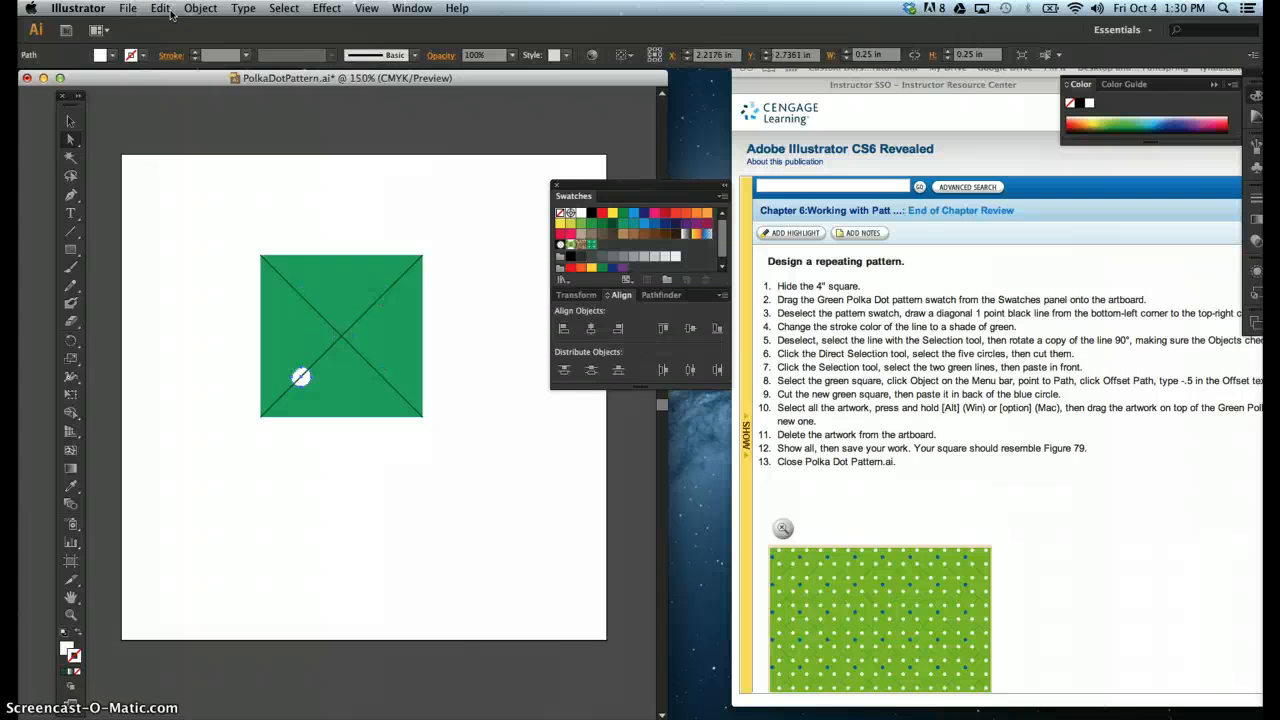
key(super+z)
click(70, 121)
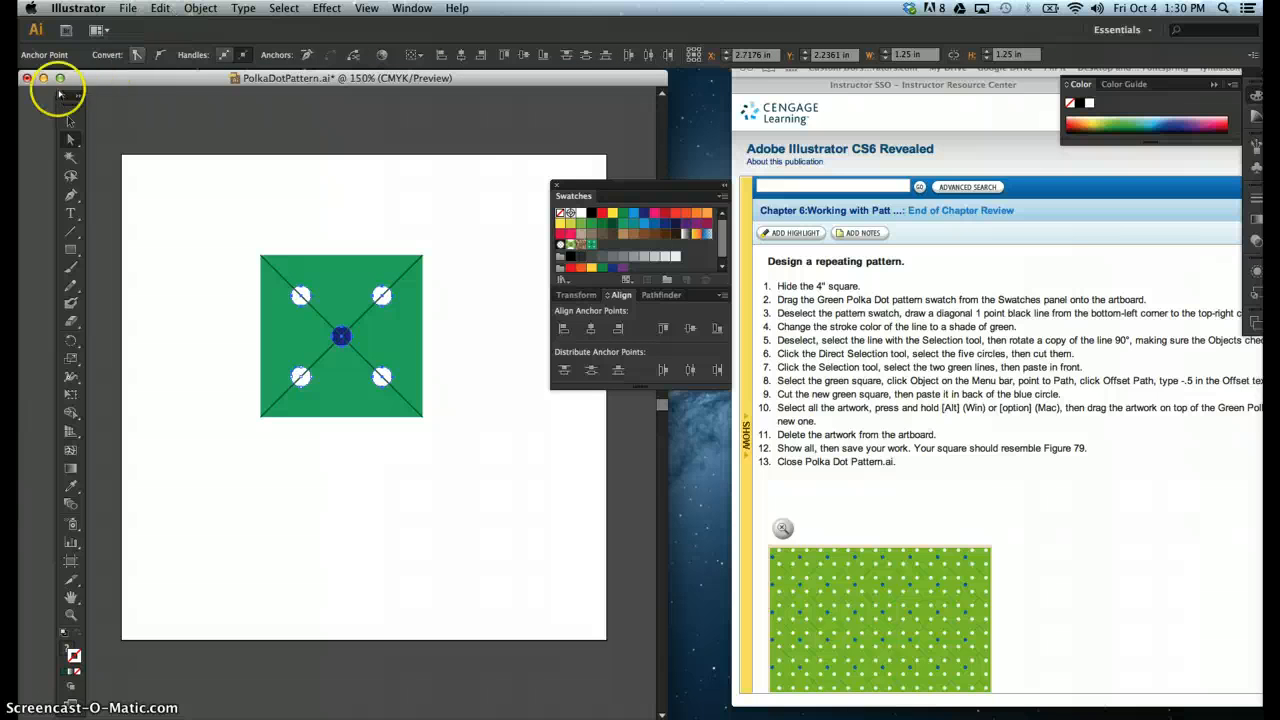
click(305, 485)
click(302, 378)
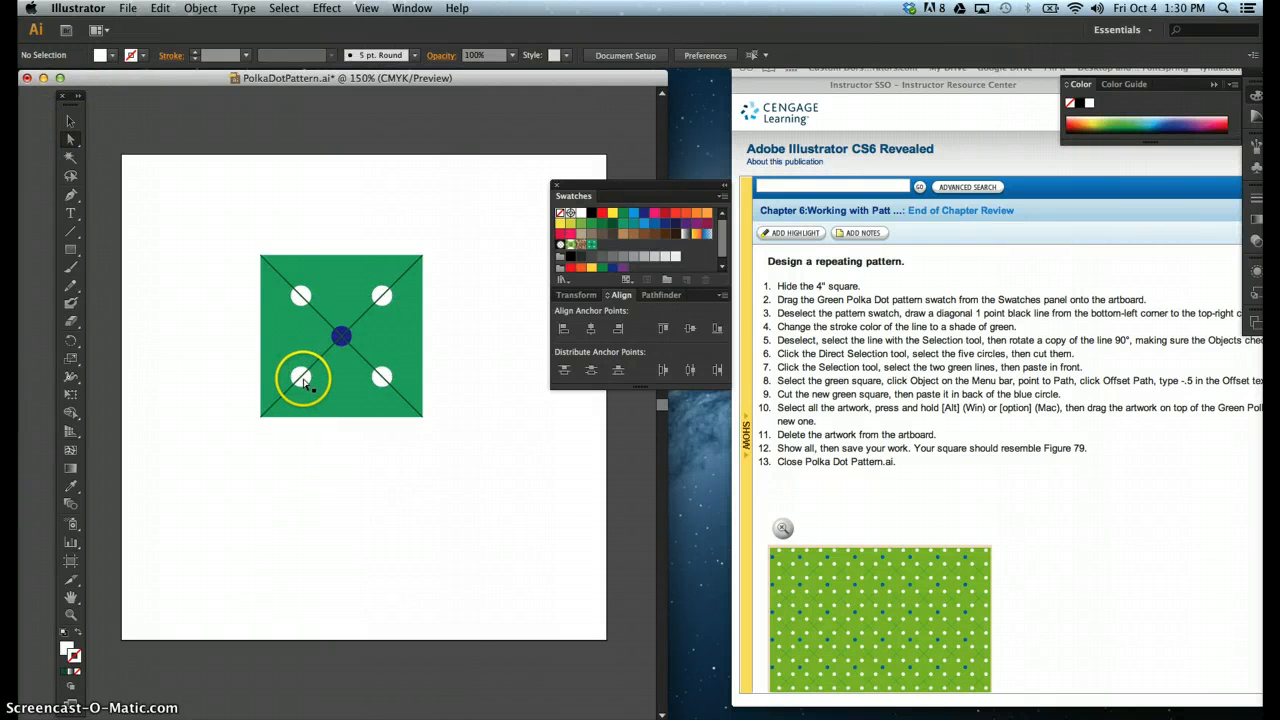
click(303, 380)
click(312, 480)
click(484, 465)
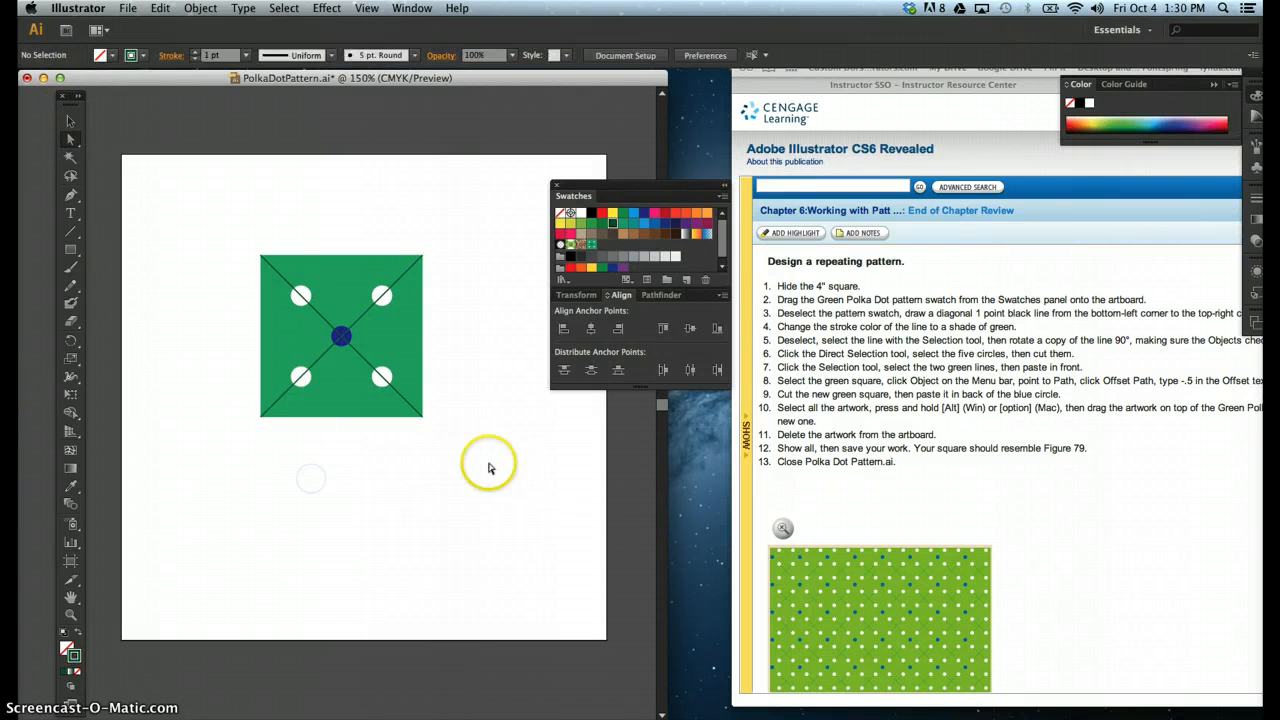
Step: Cut the four white circles and the central blue circle out of the tile using the Direct Selection tool
key(super+equal)
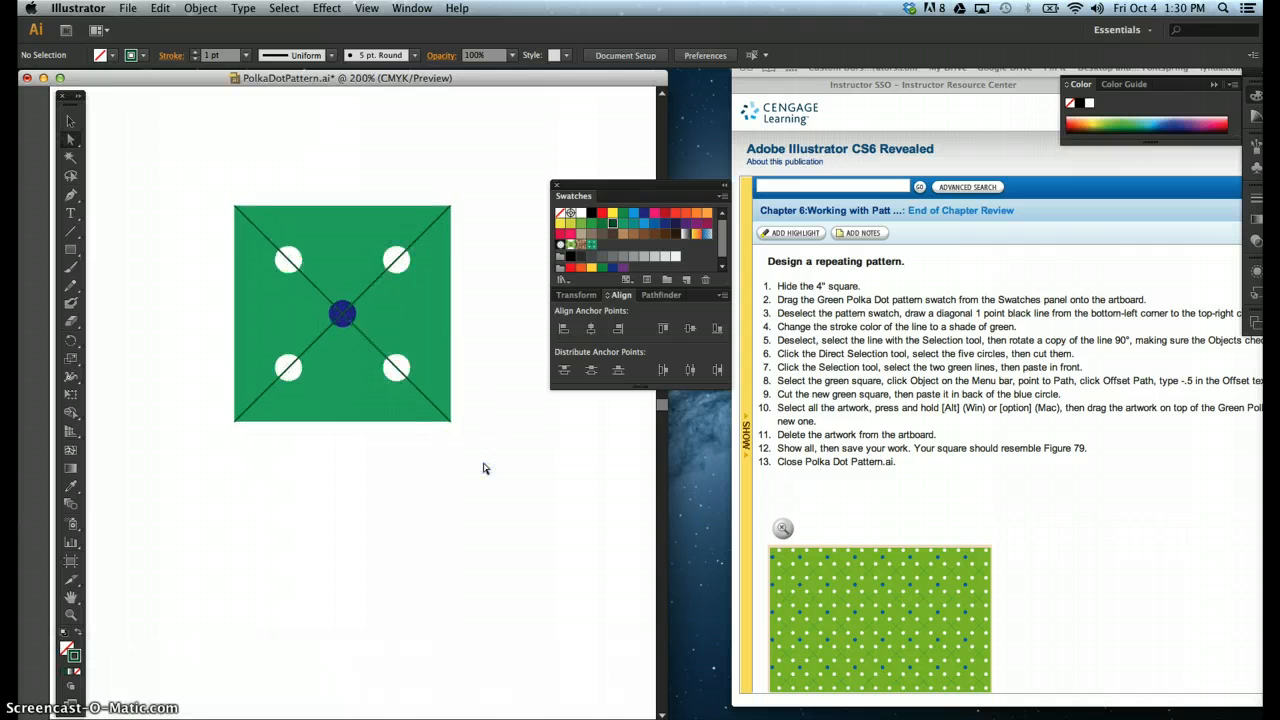
click(288, 266)
shift+click(398, 264)
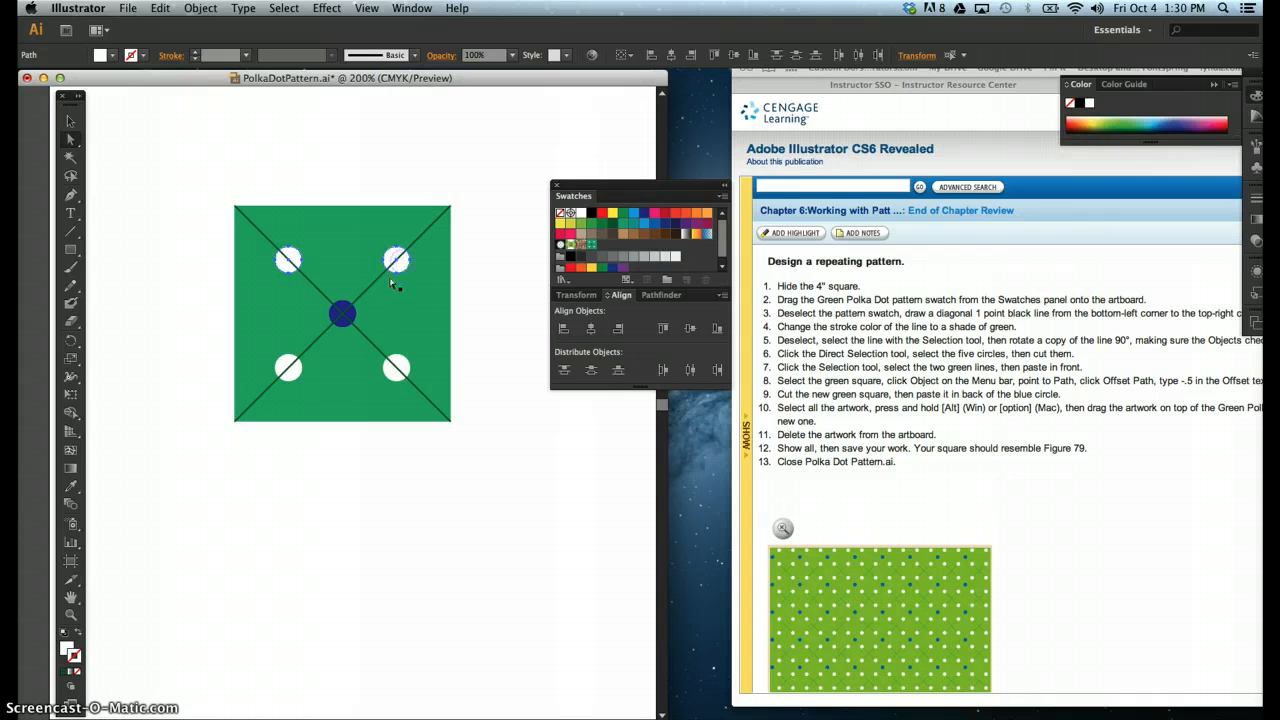
shift+click(346, 313)
shift+click(398, 368)
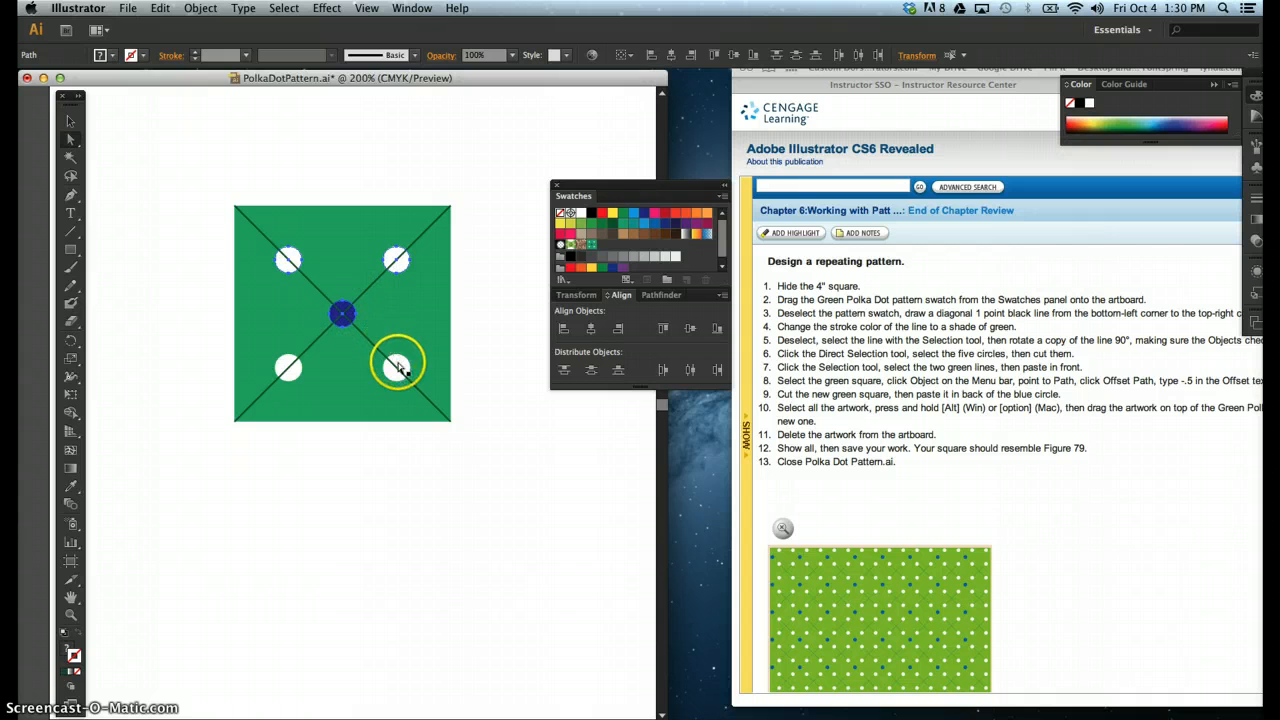
shift+click(288, 369)
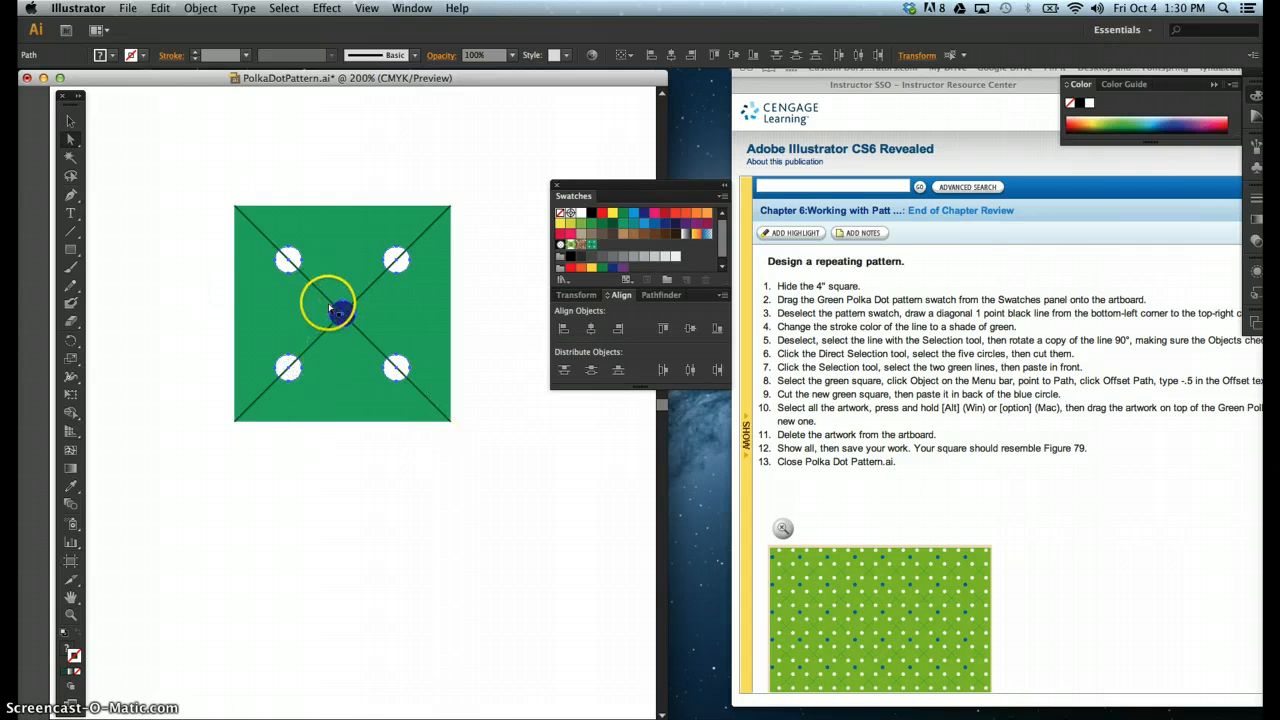
key(super+x)
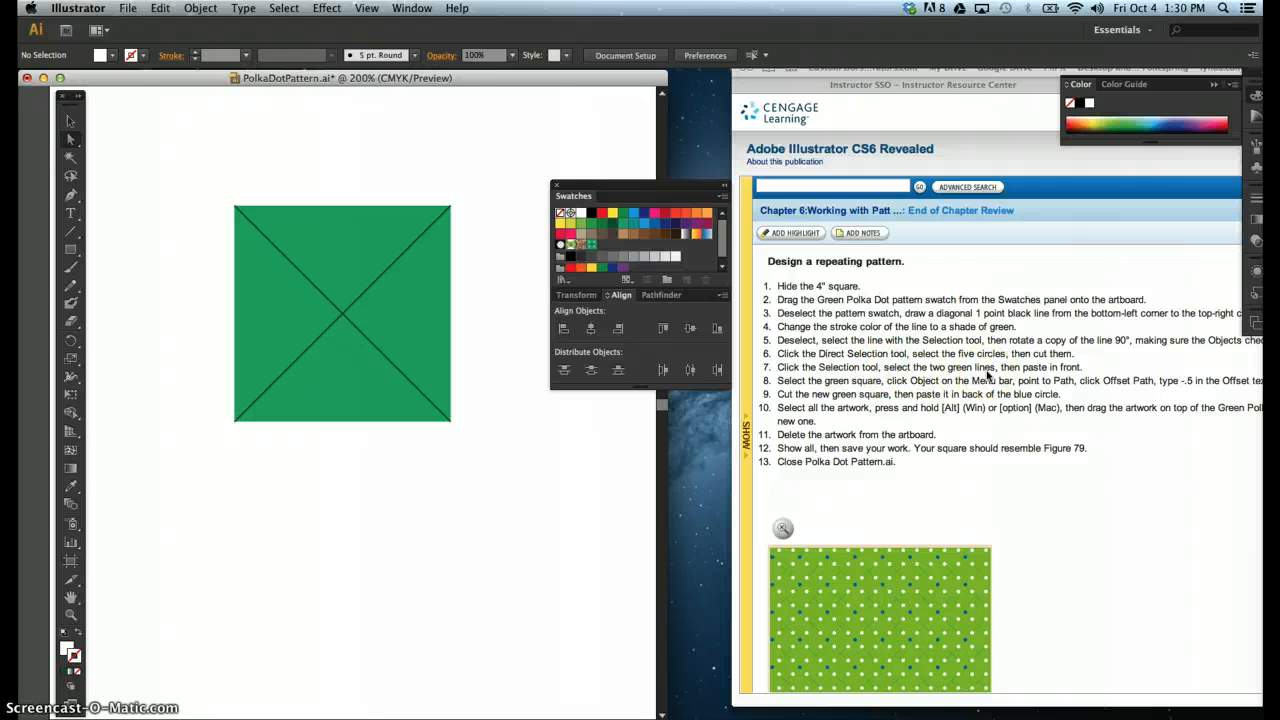
Step: Select both diagonal green lines, paste the five cut circles in front of them, and deselect
click(70, 121)
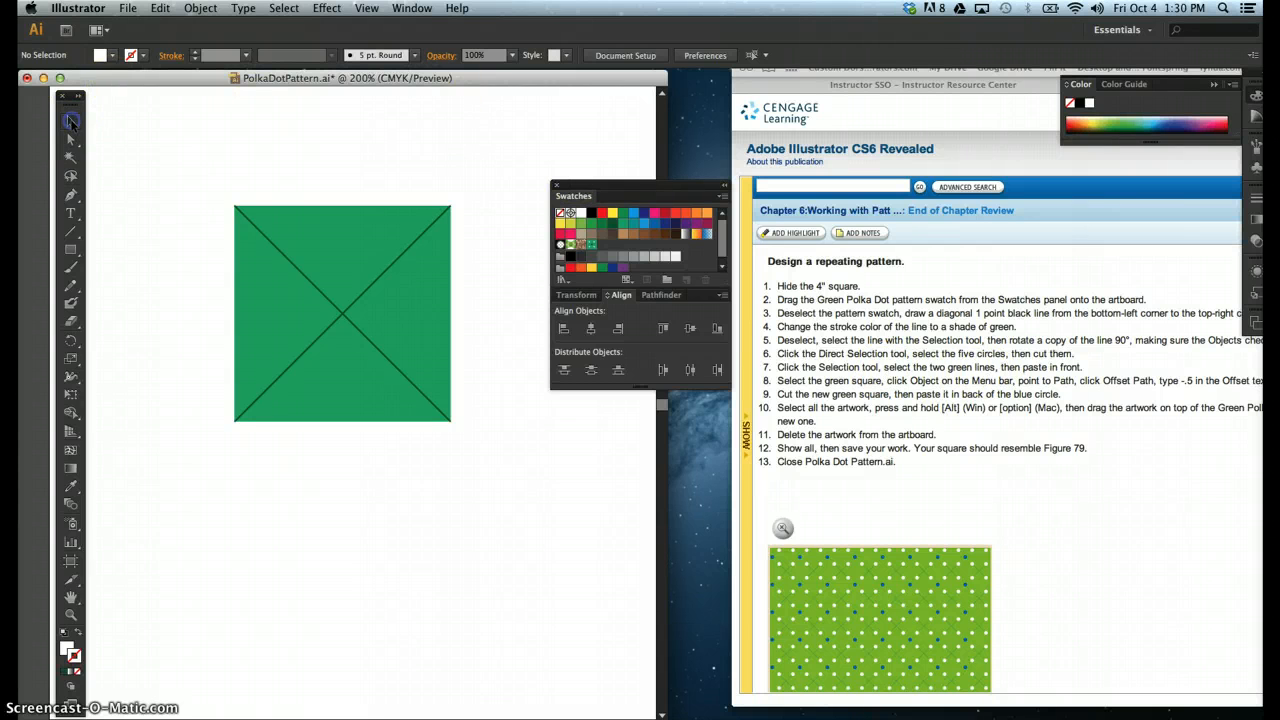
click(289, 262)
shift+click(366, 292)
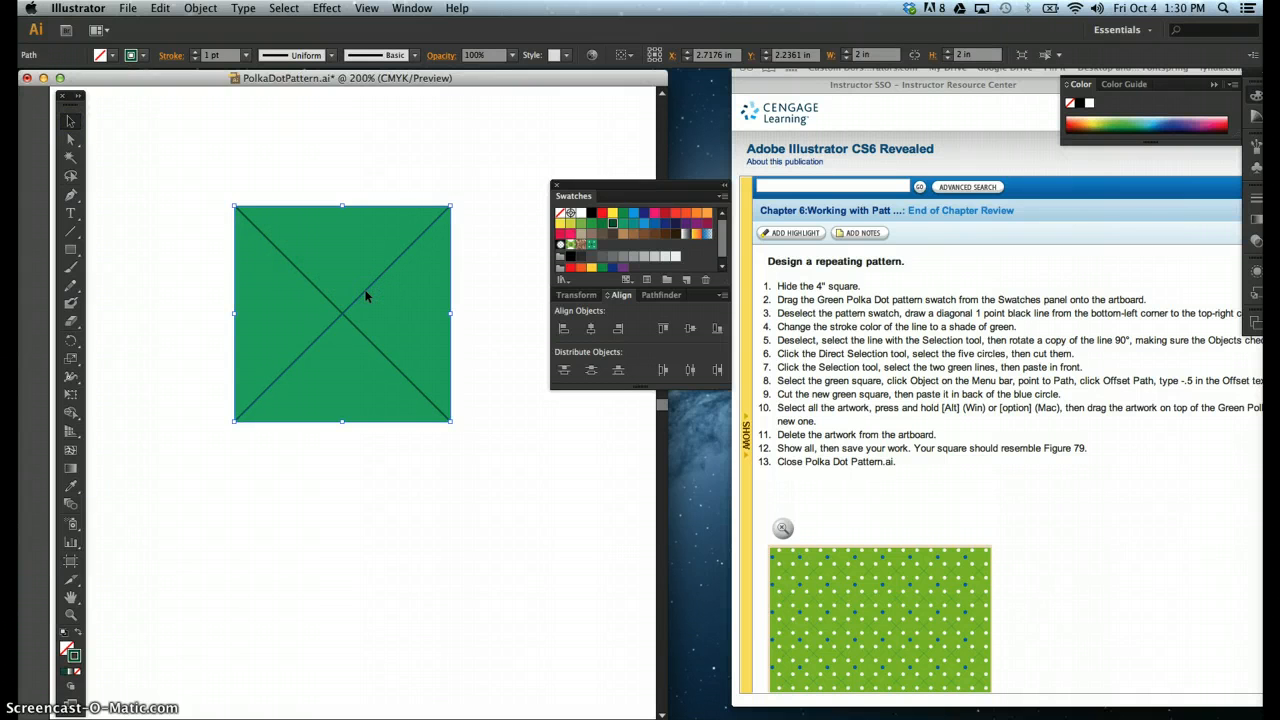
click(308, 280)
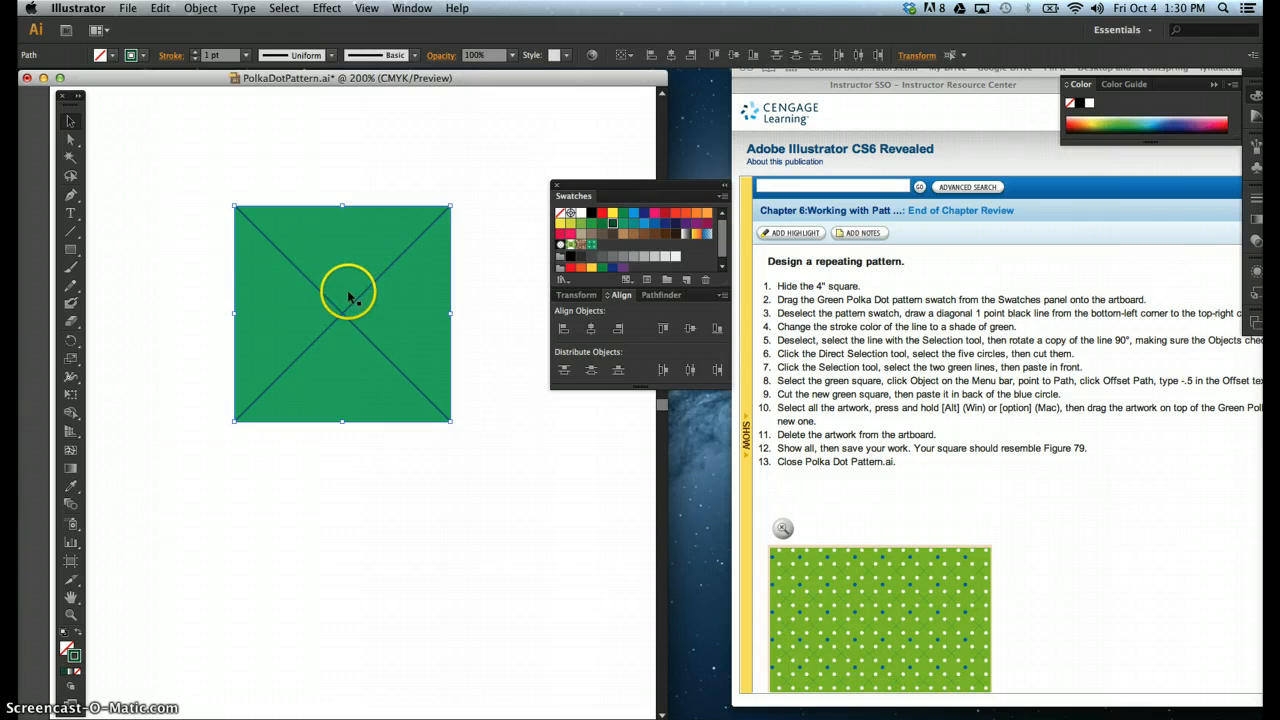
click(190, 10)
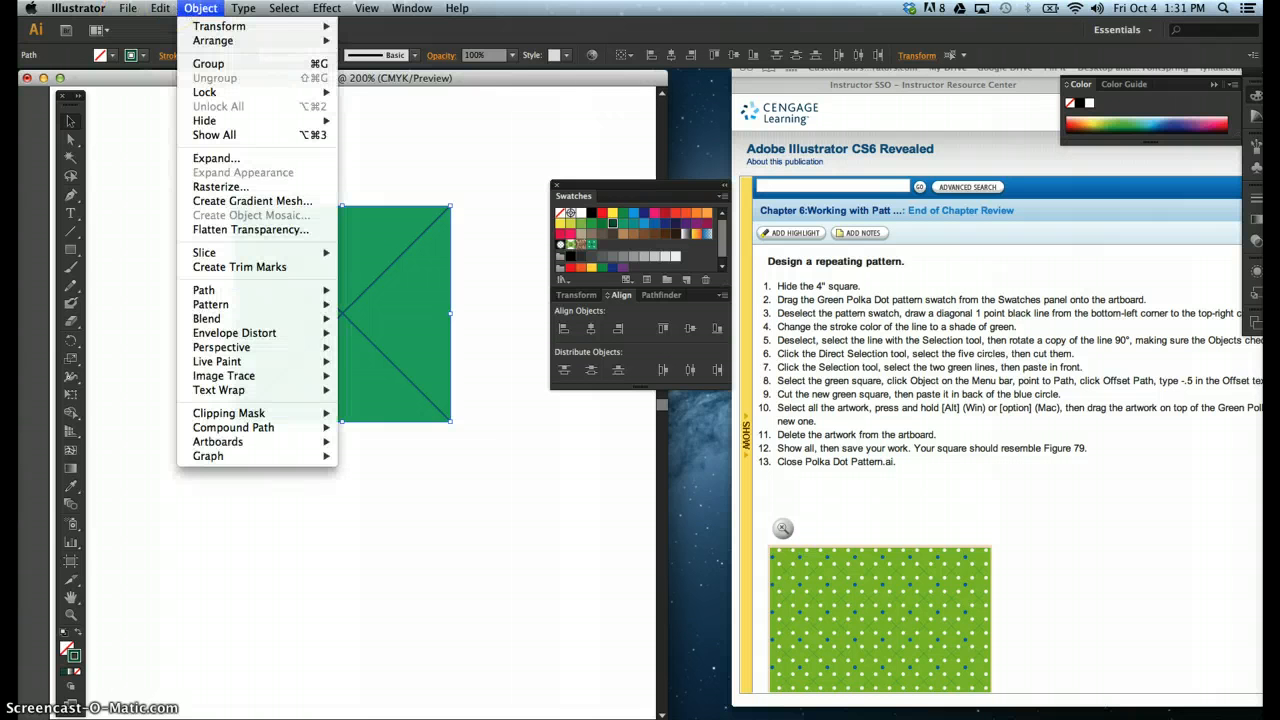
mouse_move(160, 8)
click(178, 107)
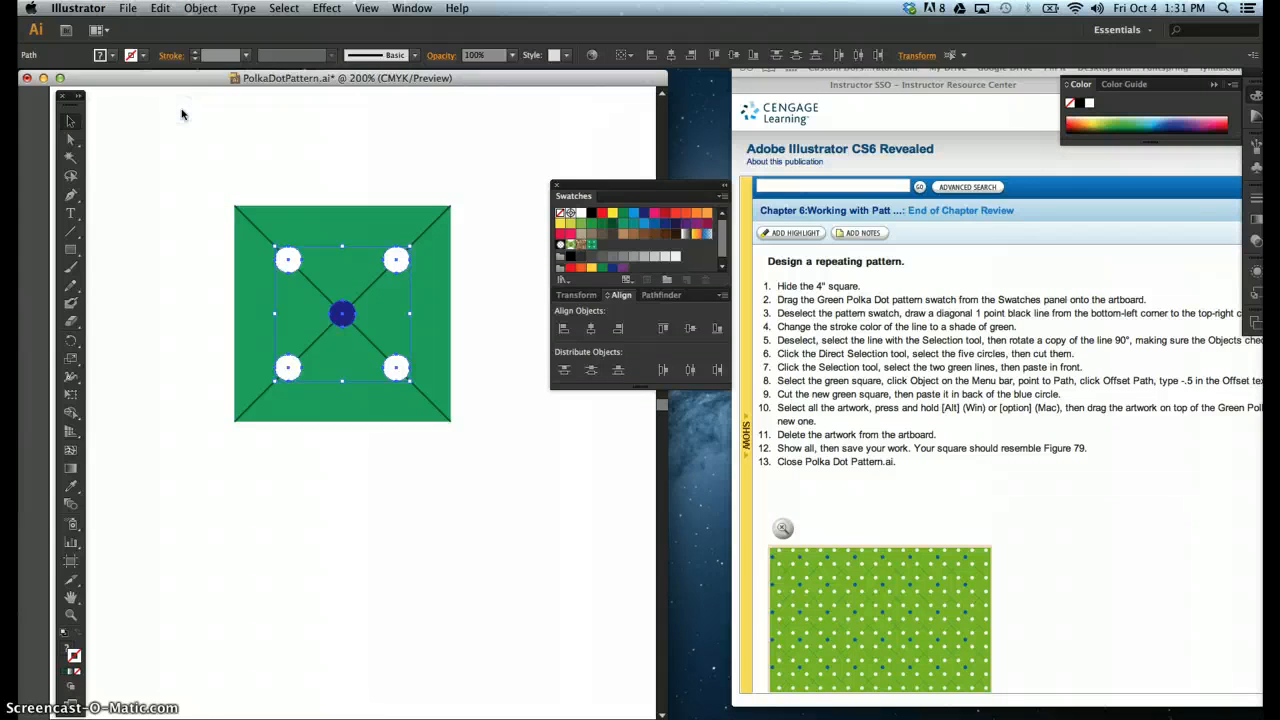
click(262, 137)
click(358, 157)
click(434, 648)
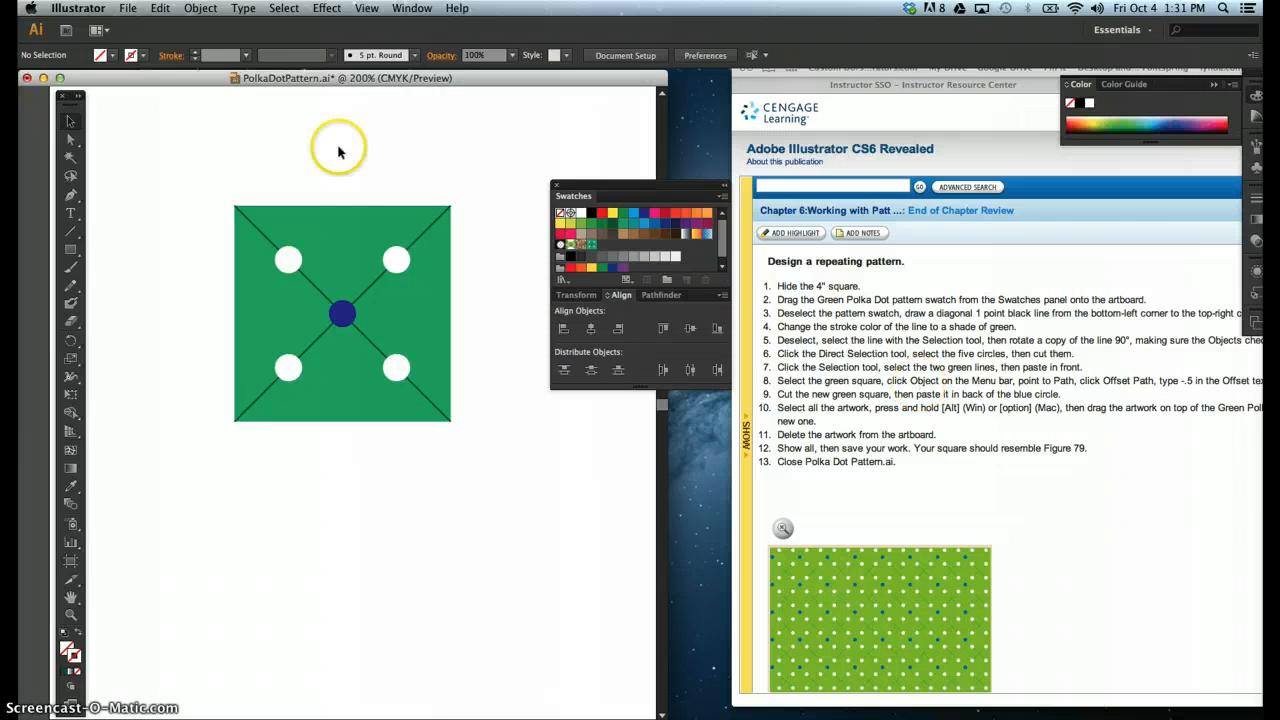
Step: Offset the path of the green square by -0.5 in with Miter joins and a miter limit of 4
click(346, 233)
click(199, 9)
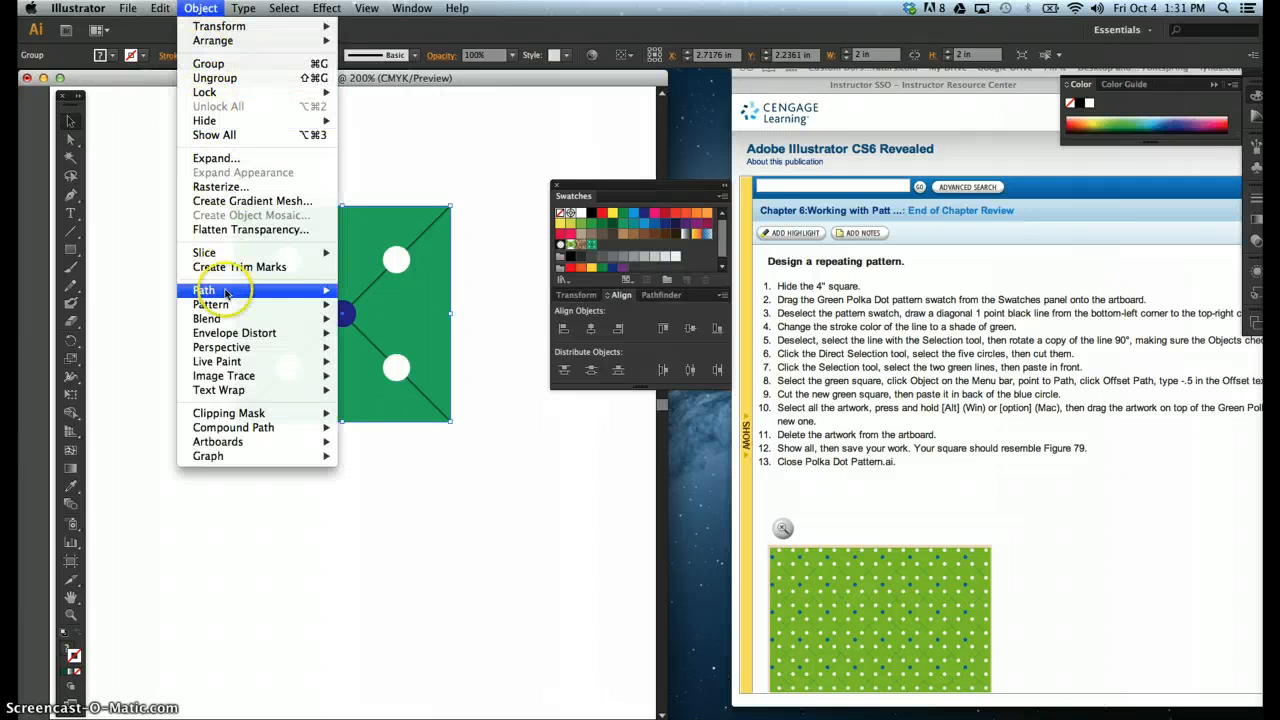
mouse_move(226, 292)
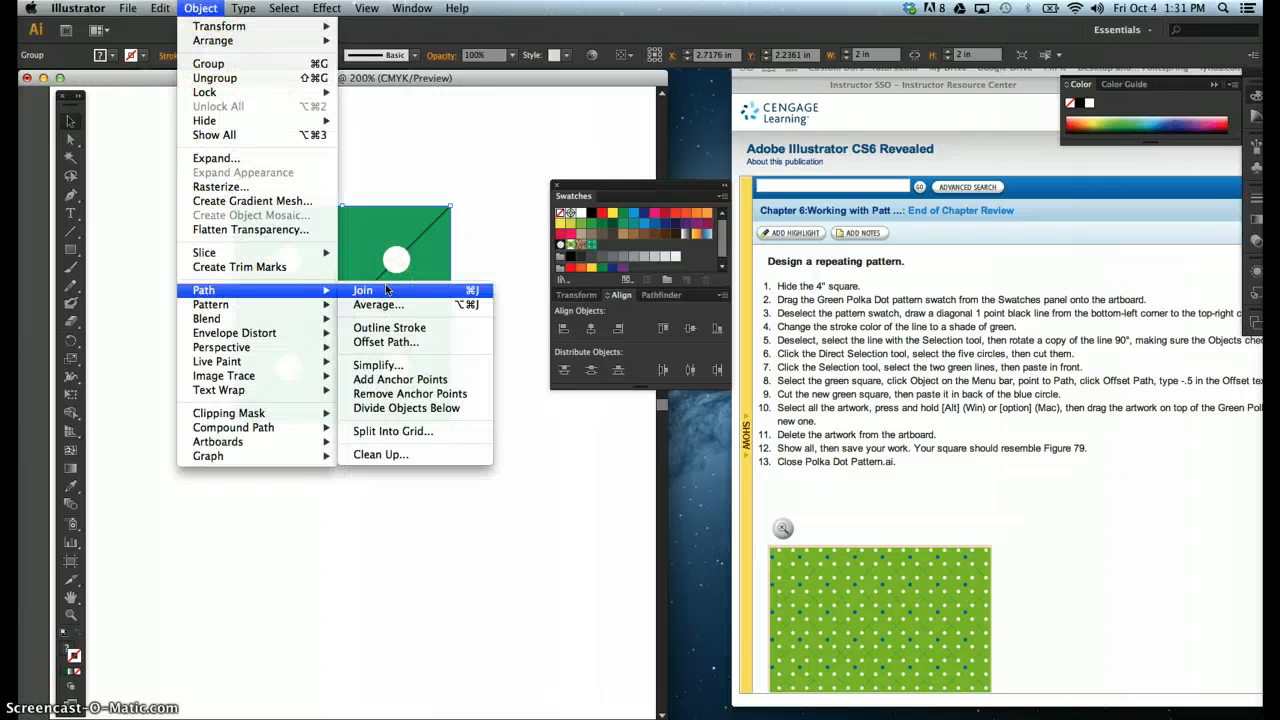
click(395, 343)
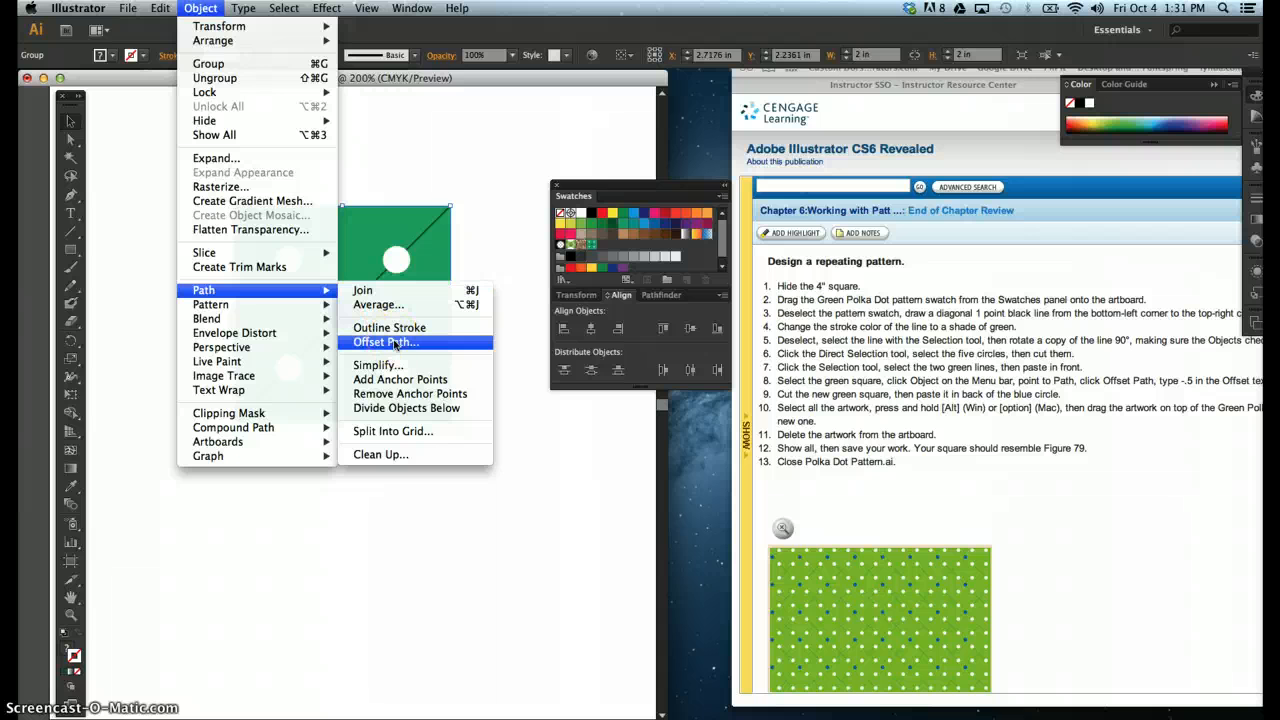
click(395, 343)
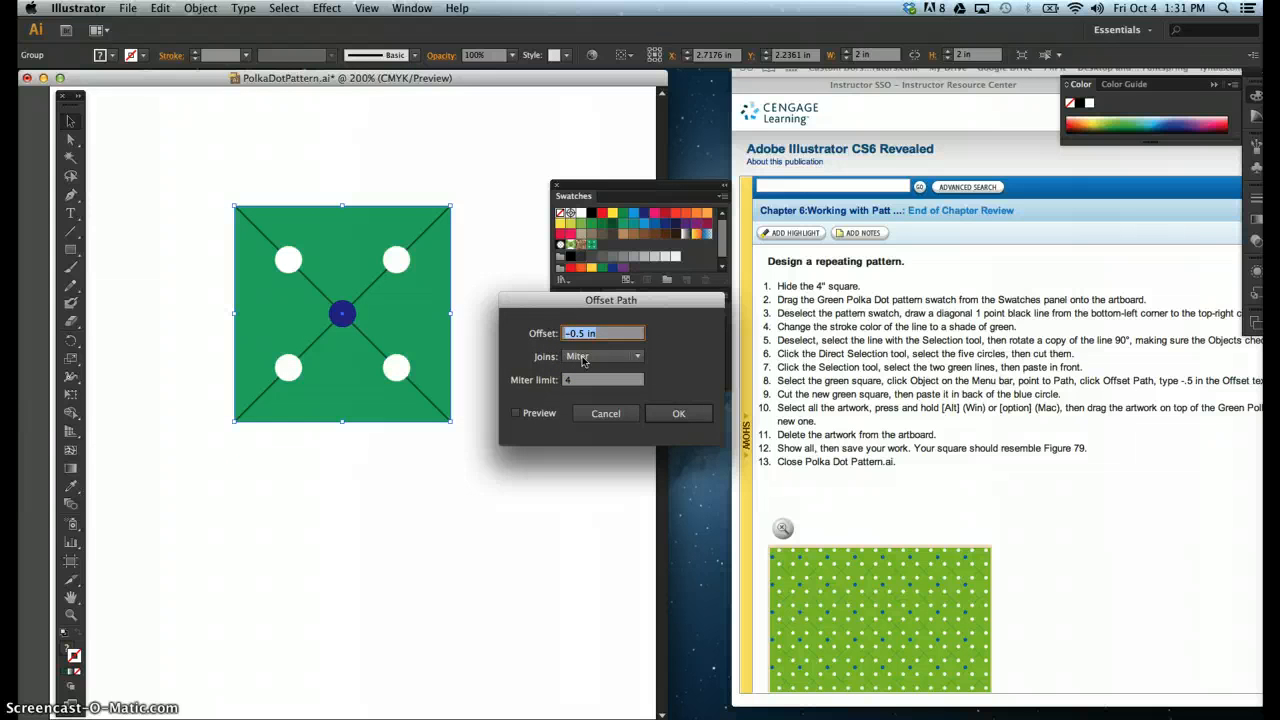
click(985, 128)
drag(1015, 43, 1060, 31)
click(646, 169)
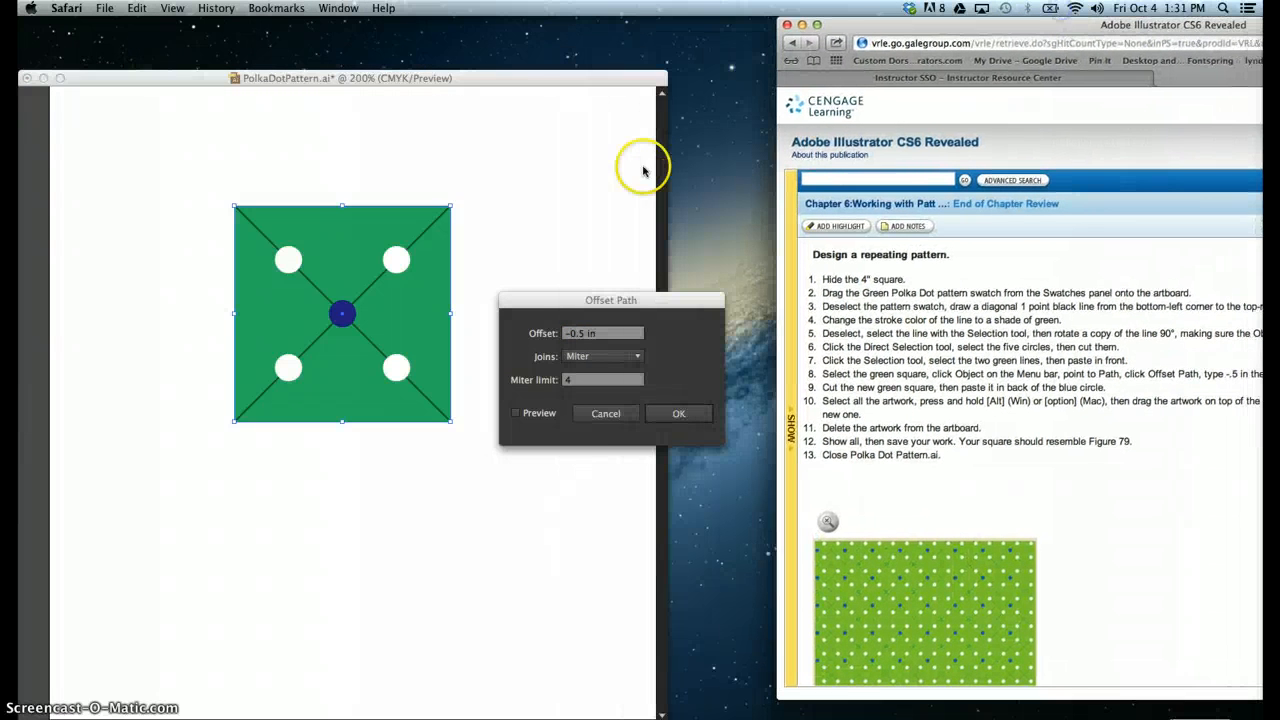
click(655, 408)
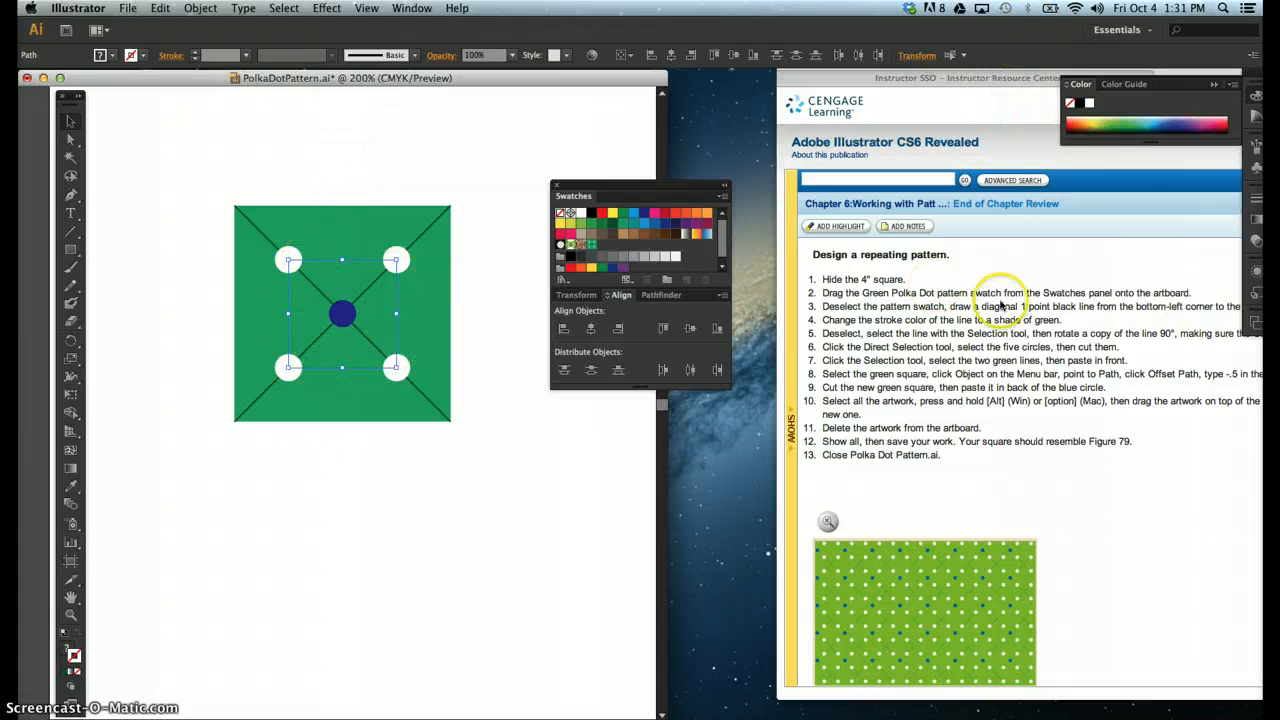
Step: Reposition the instructions window beside the artwork and move the Swatches and Align panels off its text
click(1010, 350)
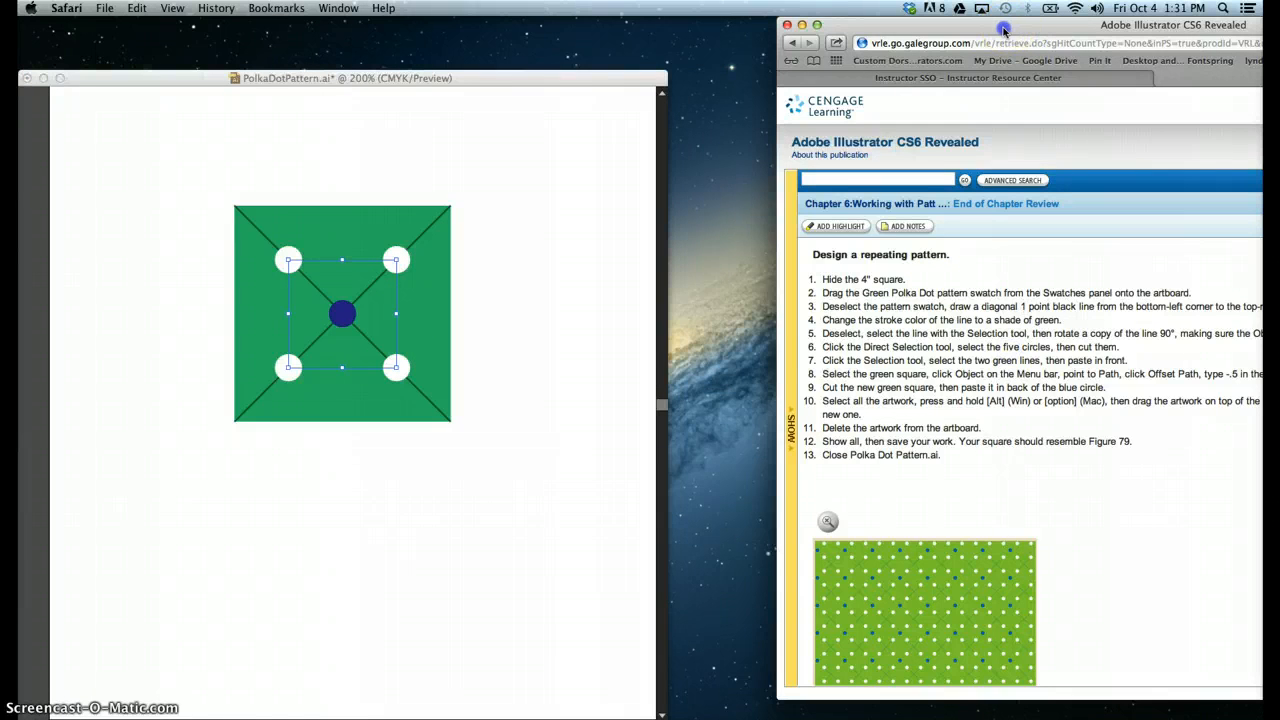
drag(987, 32, 878, 32)
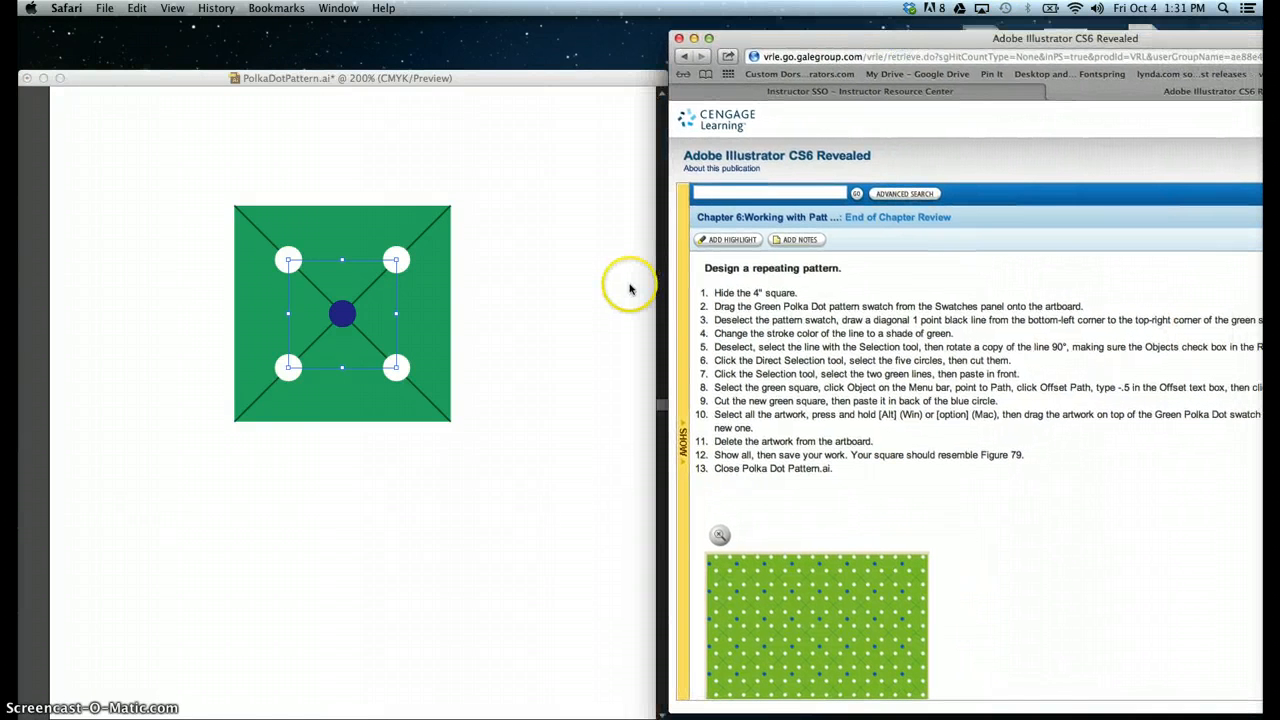
click(628, 285)
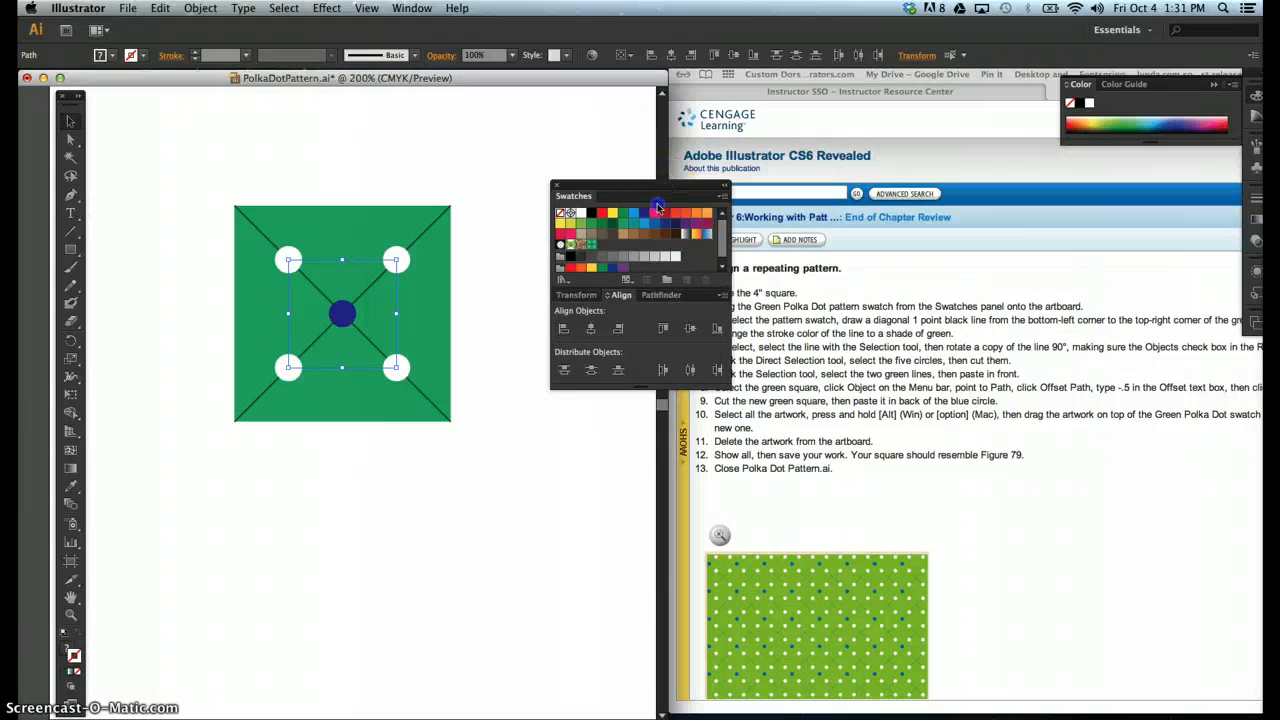
drag(664, 187, 588, 397)
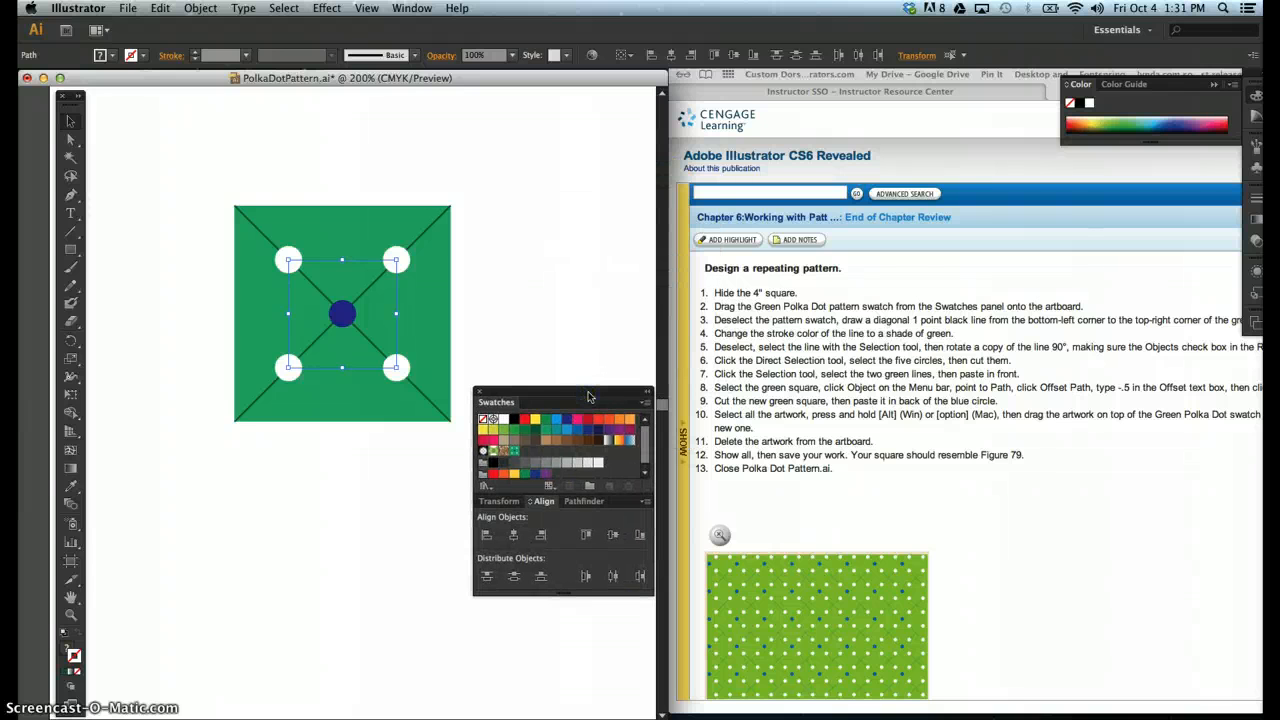
Step: Cut the new inner green square, paste it in back of the central blue circle, and deselect
click(199, 8)
mouse_move(160, 8)
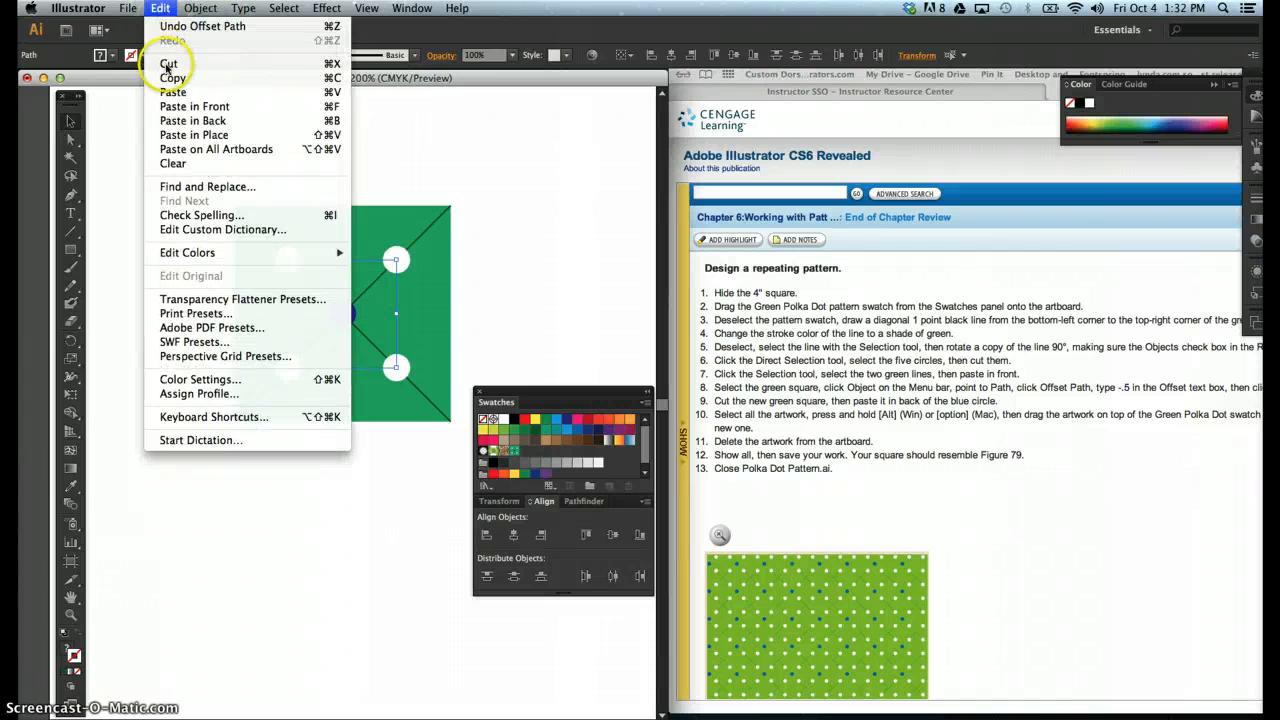
click(222, 375)
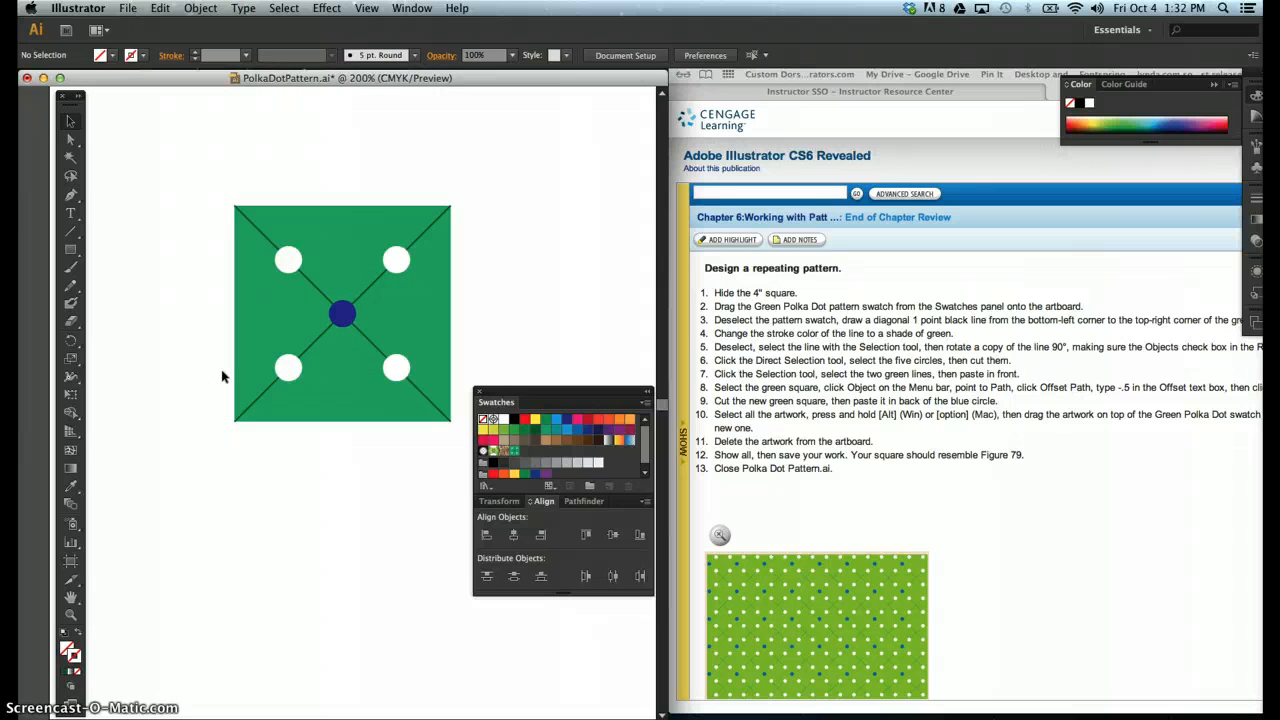
click(338, 318)
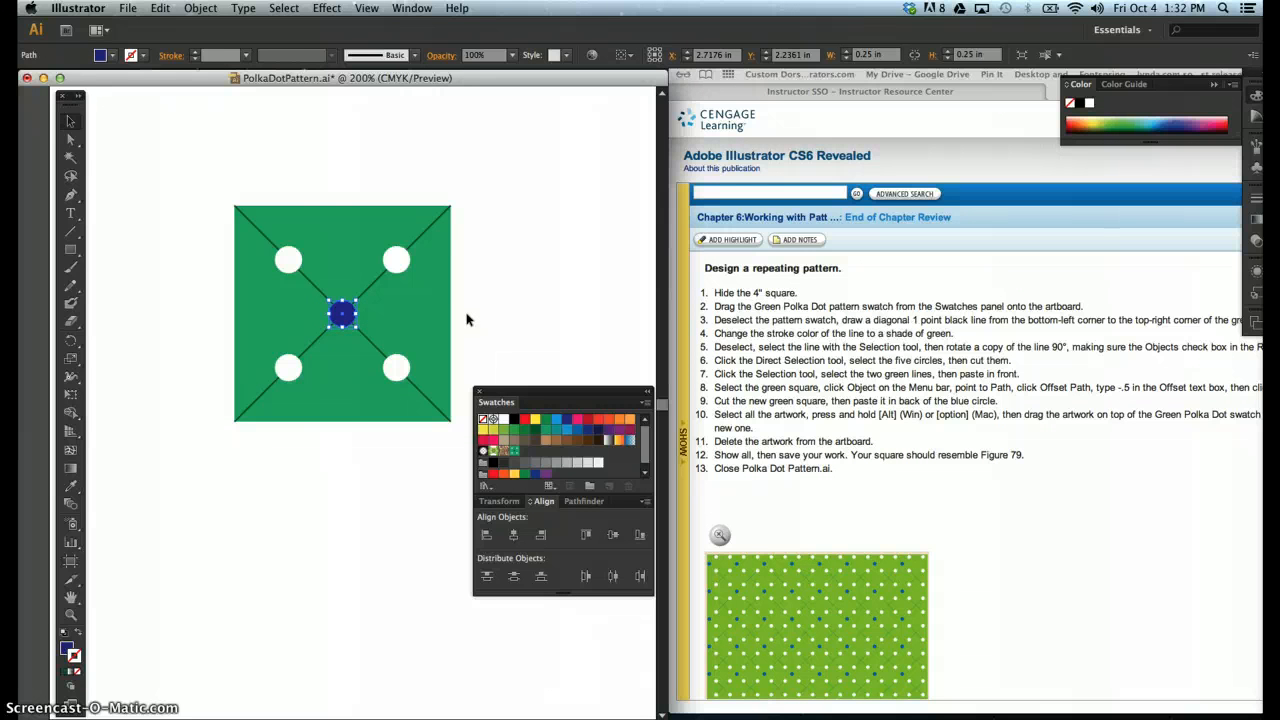
click(162, 8)
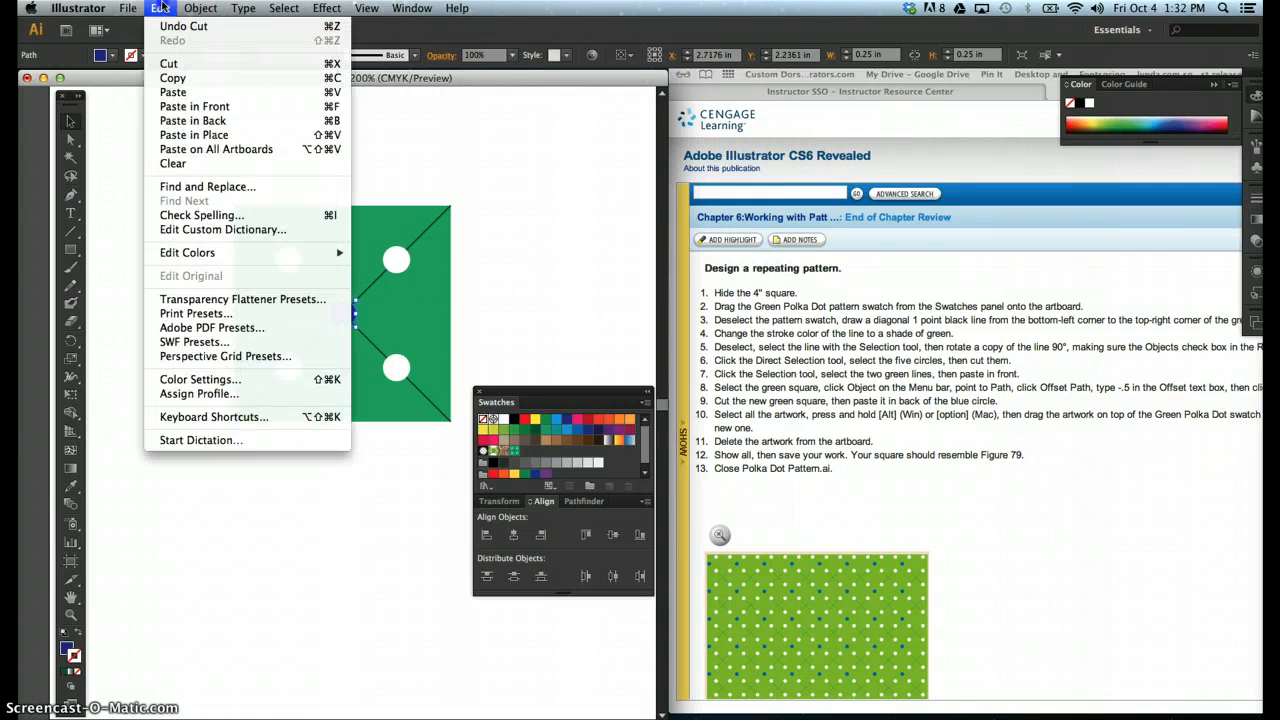
click(187, 121)
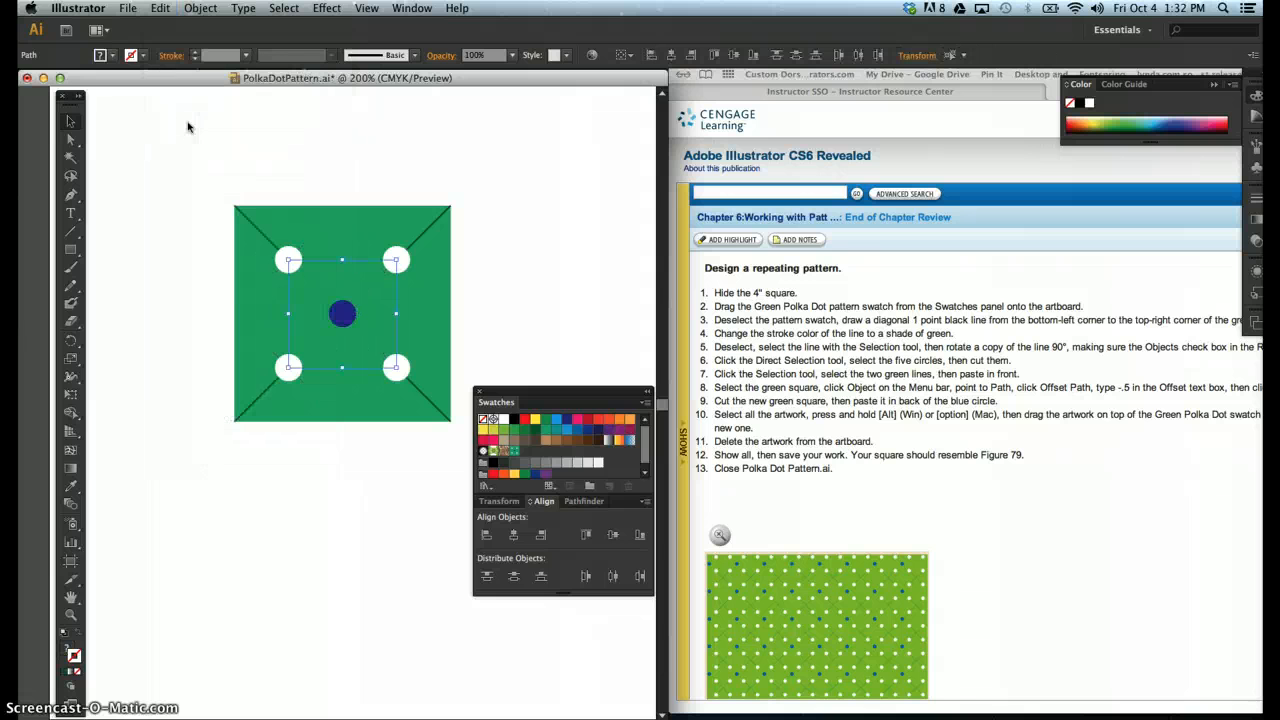
click(507, 289)
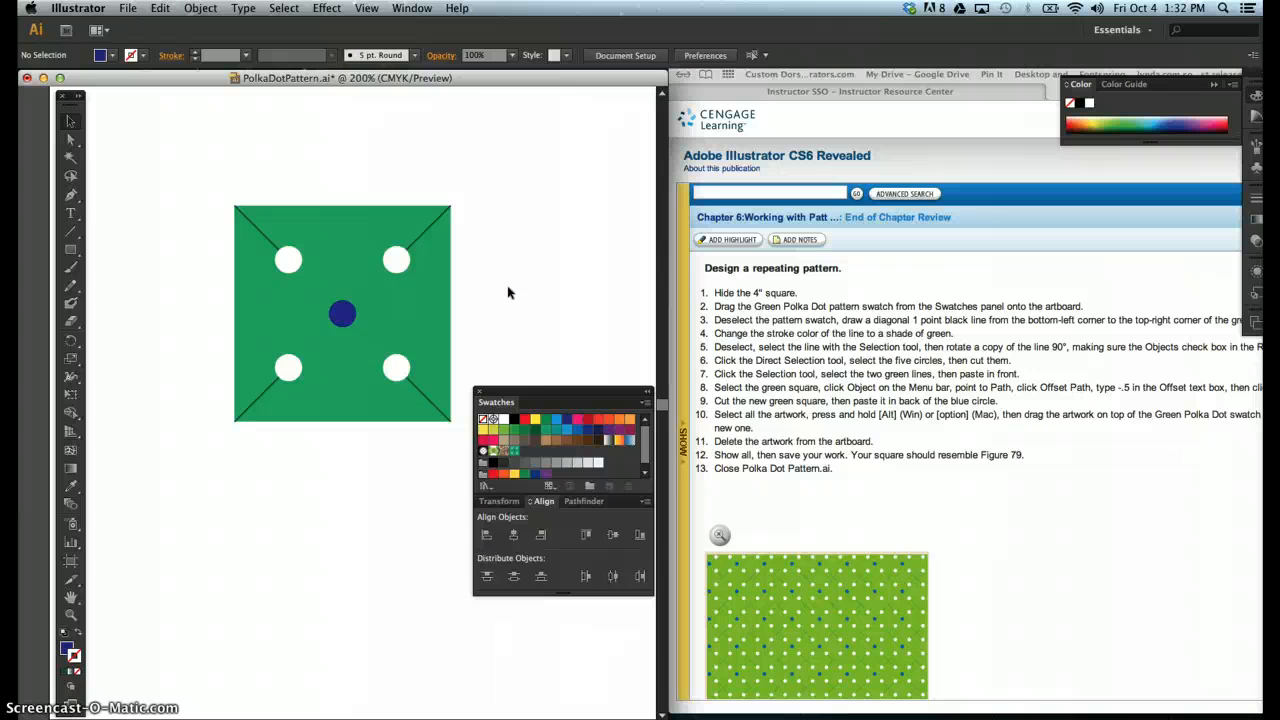
Step: Replace the Green Polka Dot swatch with all the tile artwork, then deselect
key(super+a)
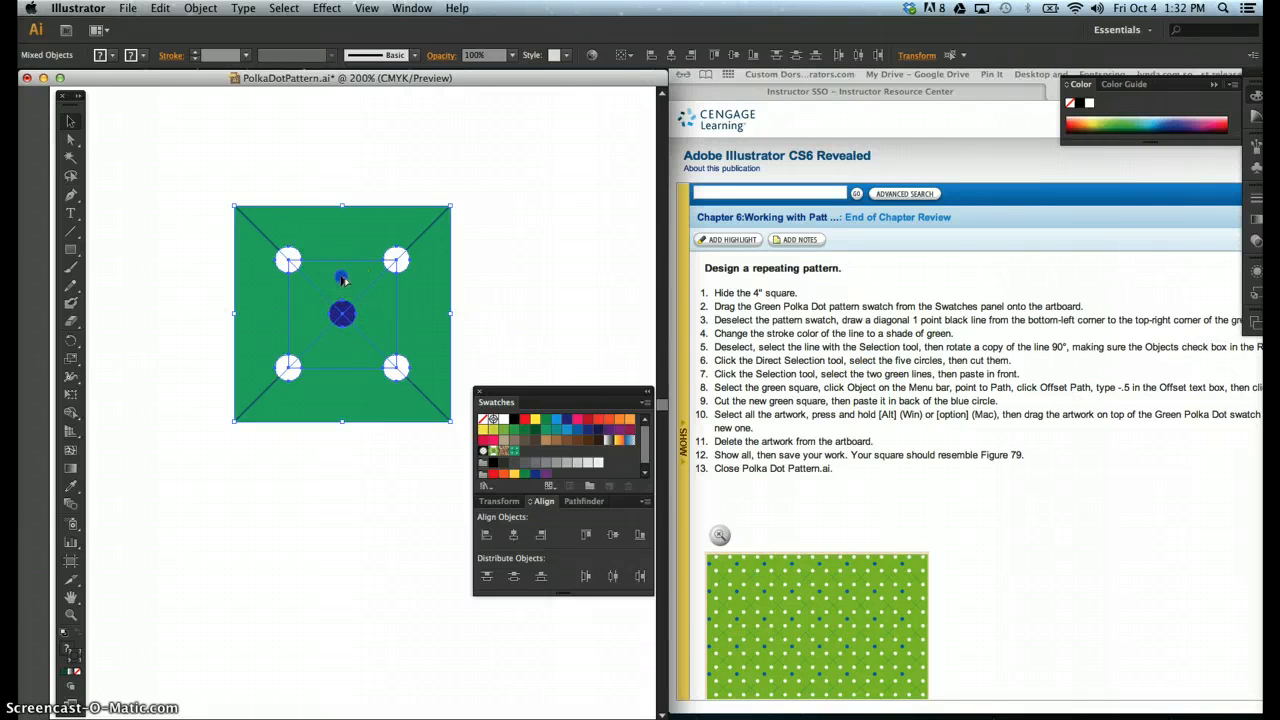
drag(346, 289, 513, 450)
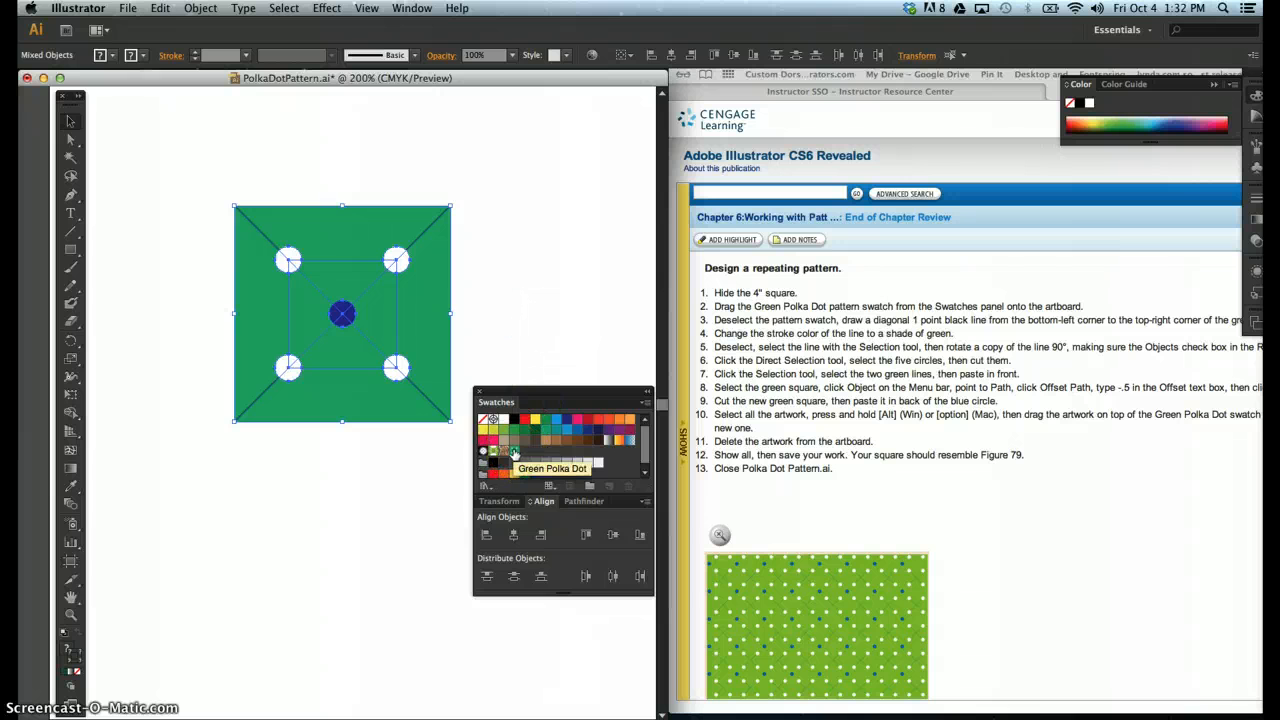
click(538, 288)
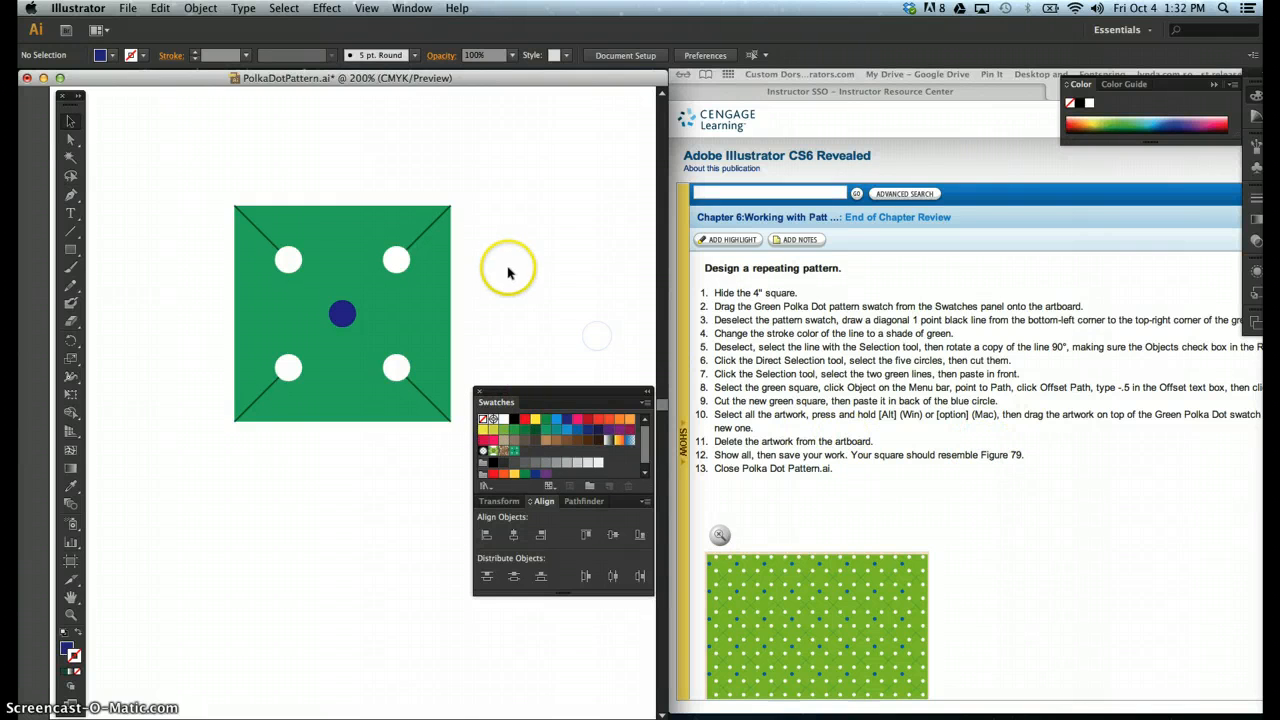
Step: Delete the tile artwork from the artboard, show all hidden objects, and deselect the 4-inch square
key(super+a)
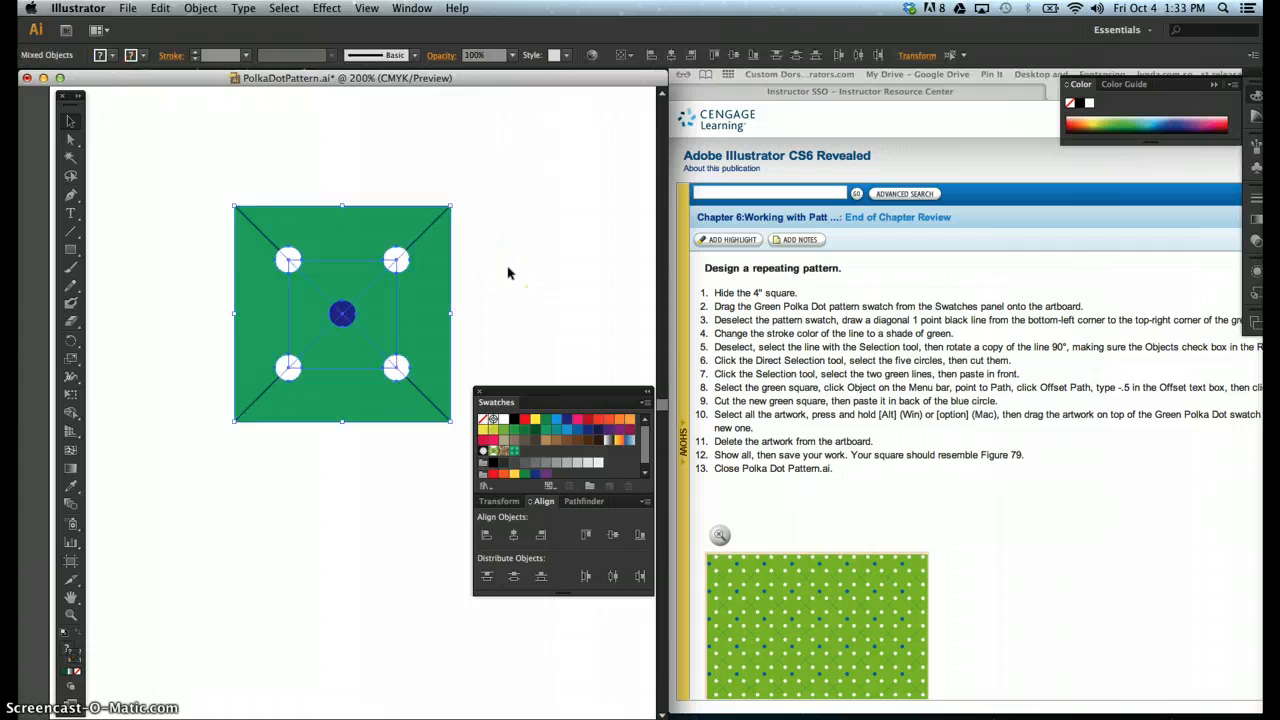
key(Delete)
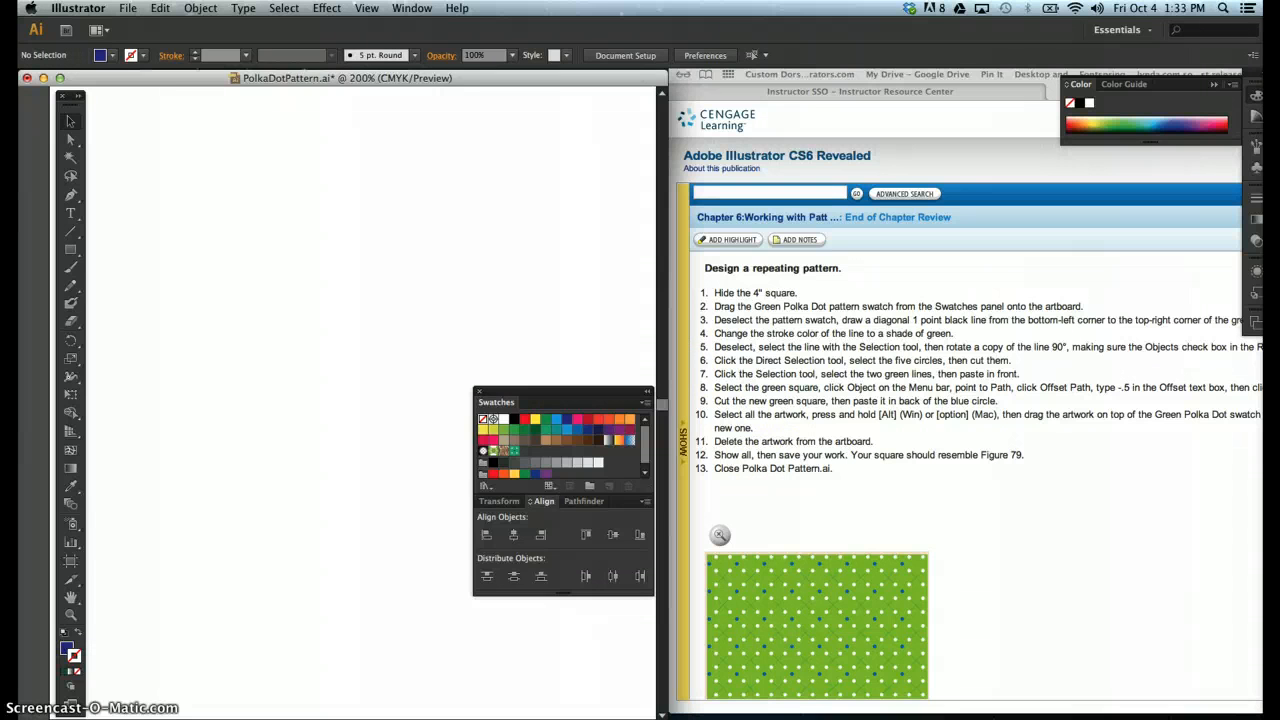
click(200, 8)
click(214, 129)
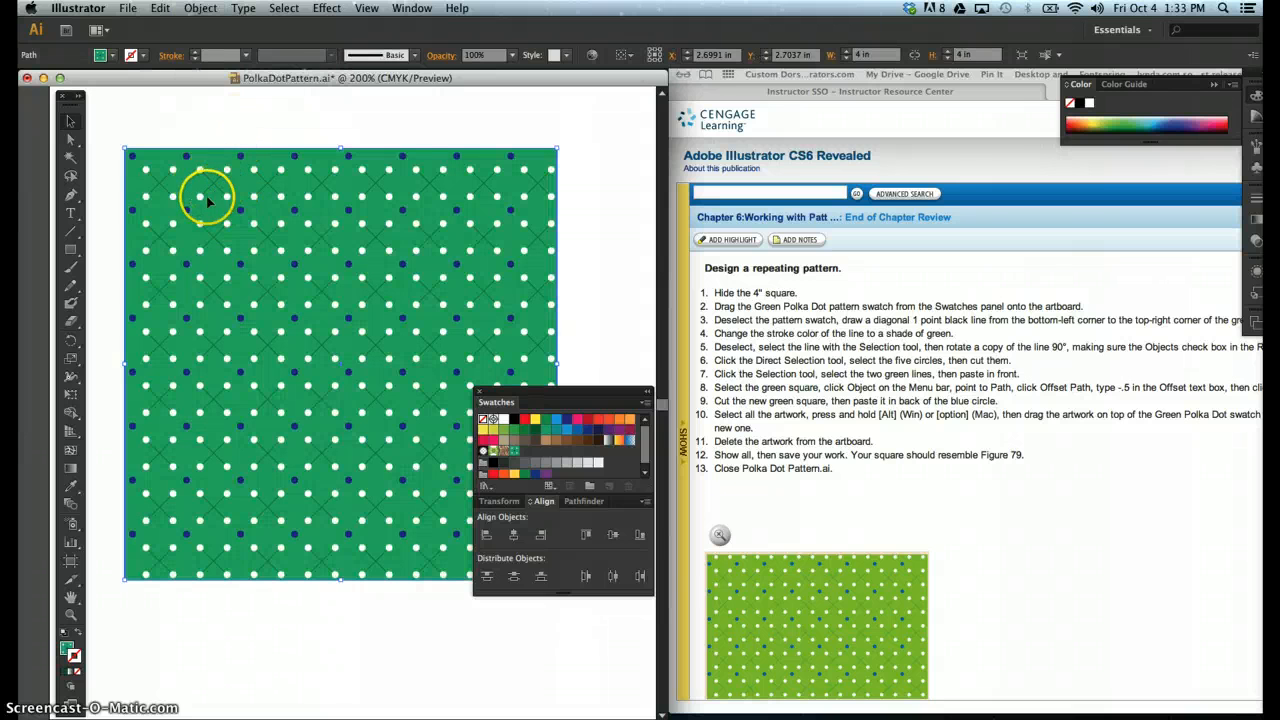
click(399, 665)
click(319, 612)
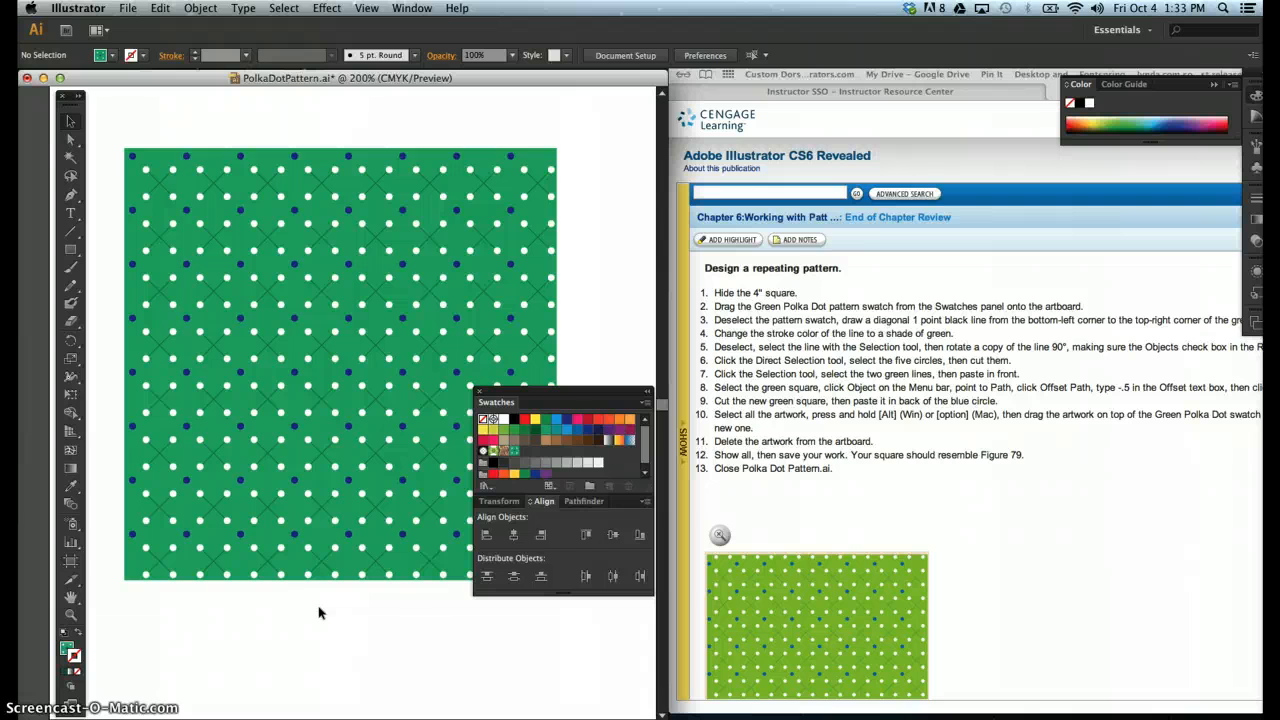
Step: Review the Skills Review instructions and compare the patterned square with Figure 79
scroll(942, 505, down, 5)
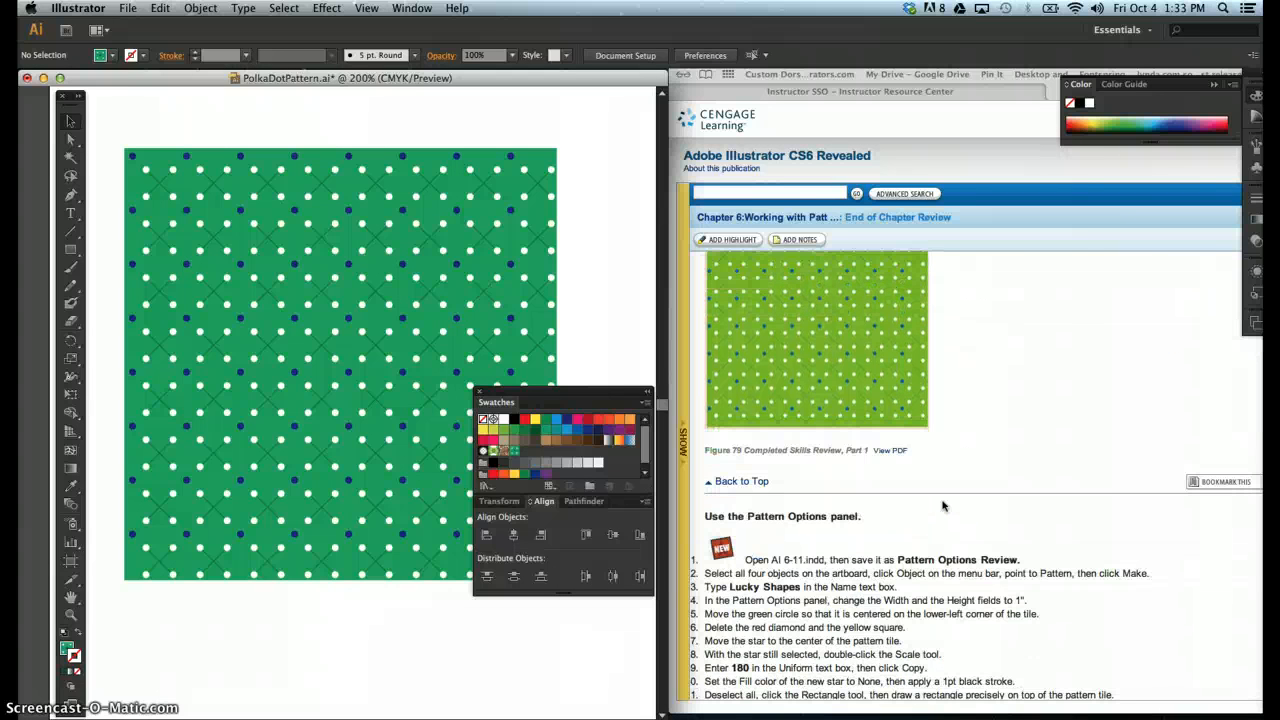
scroll(942, 505, up, 5)
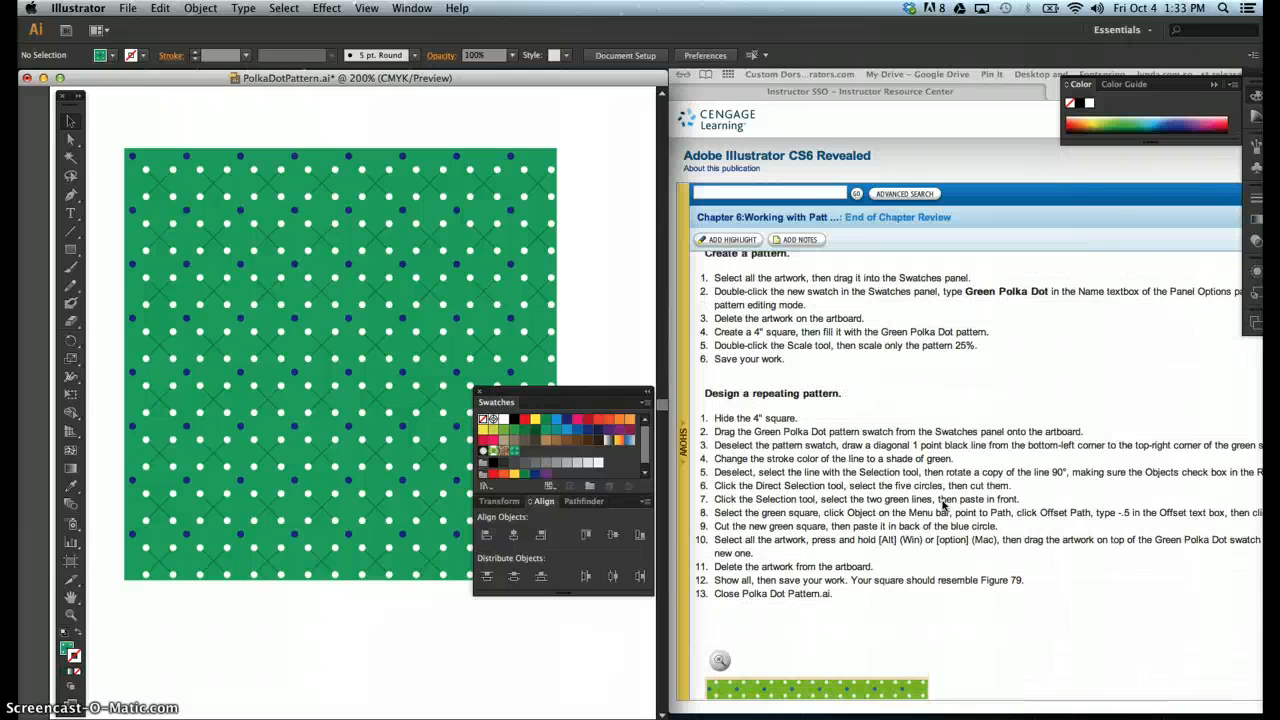
click(838, 490)
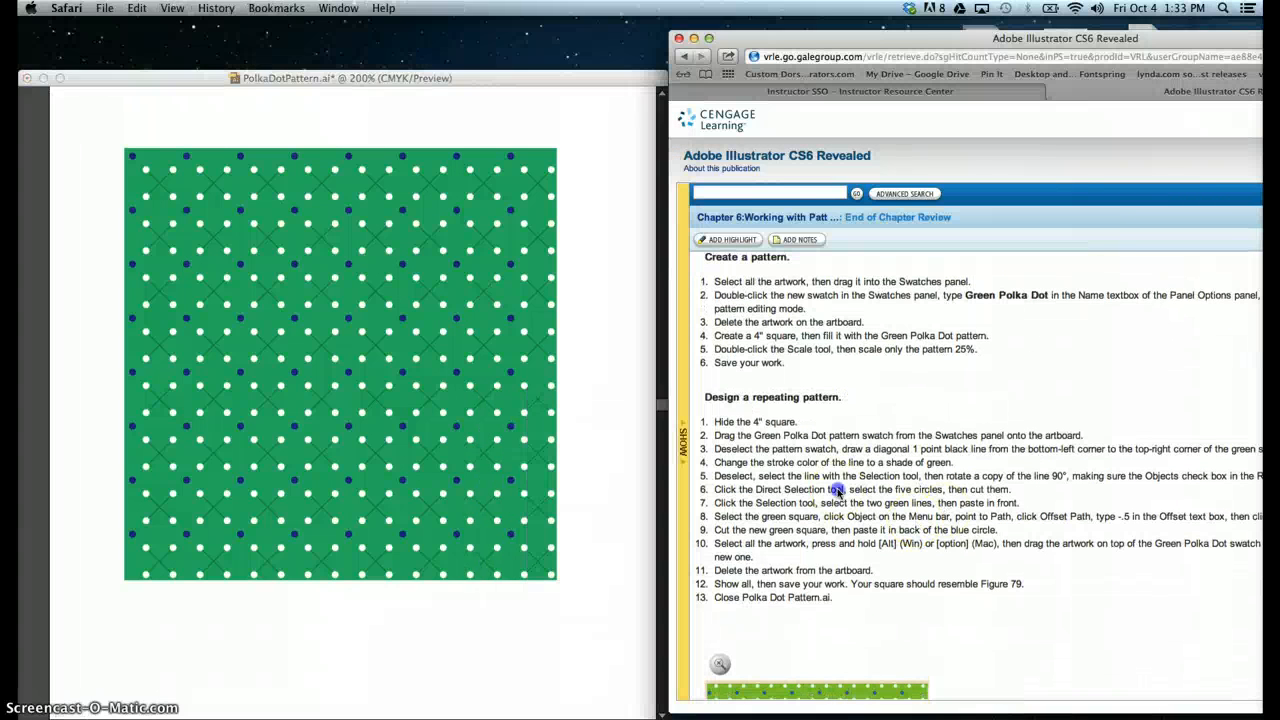
click(367, 100)
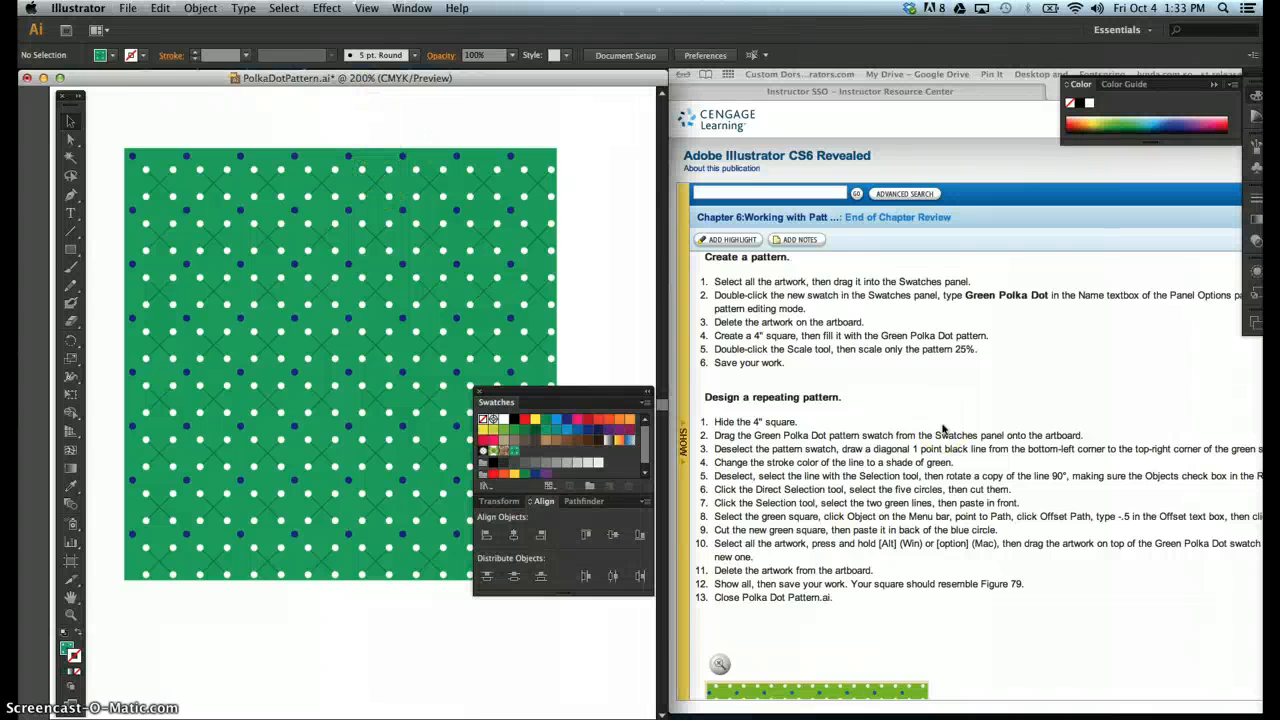
scroll(942, 428, down, 2)
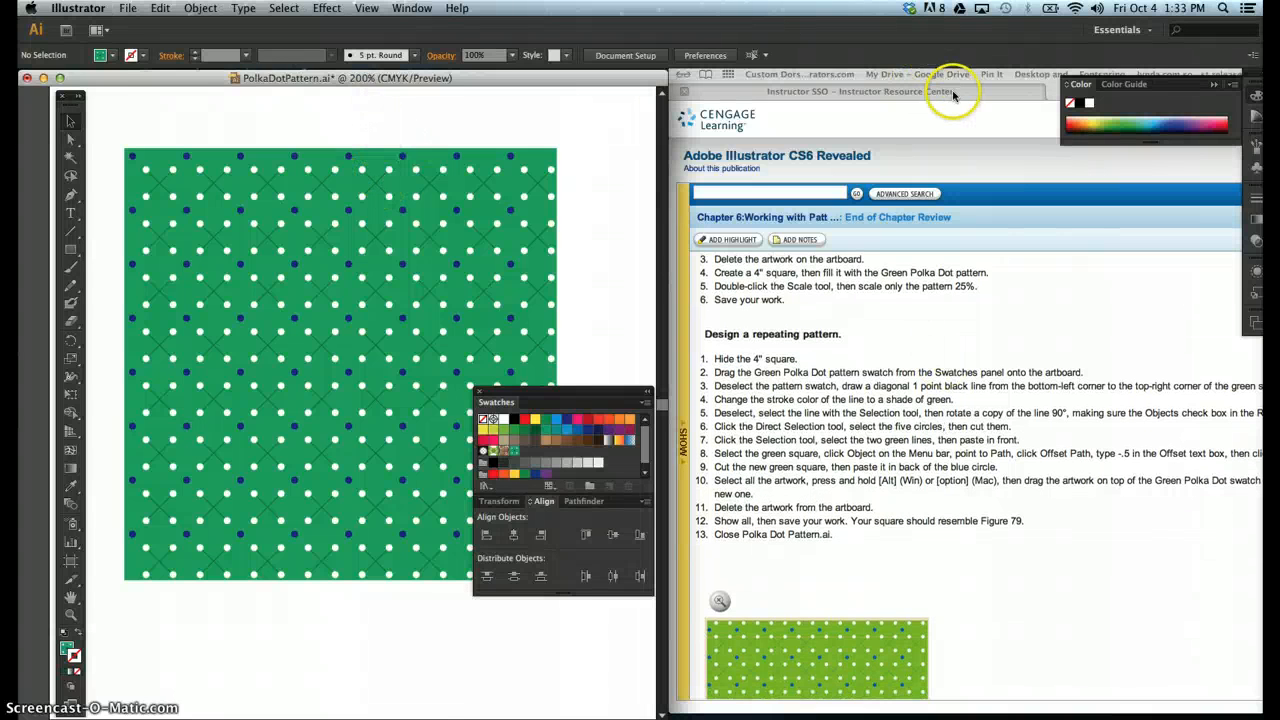
click(963, 126)
double_click(975, 28)
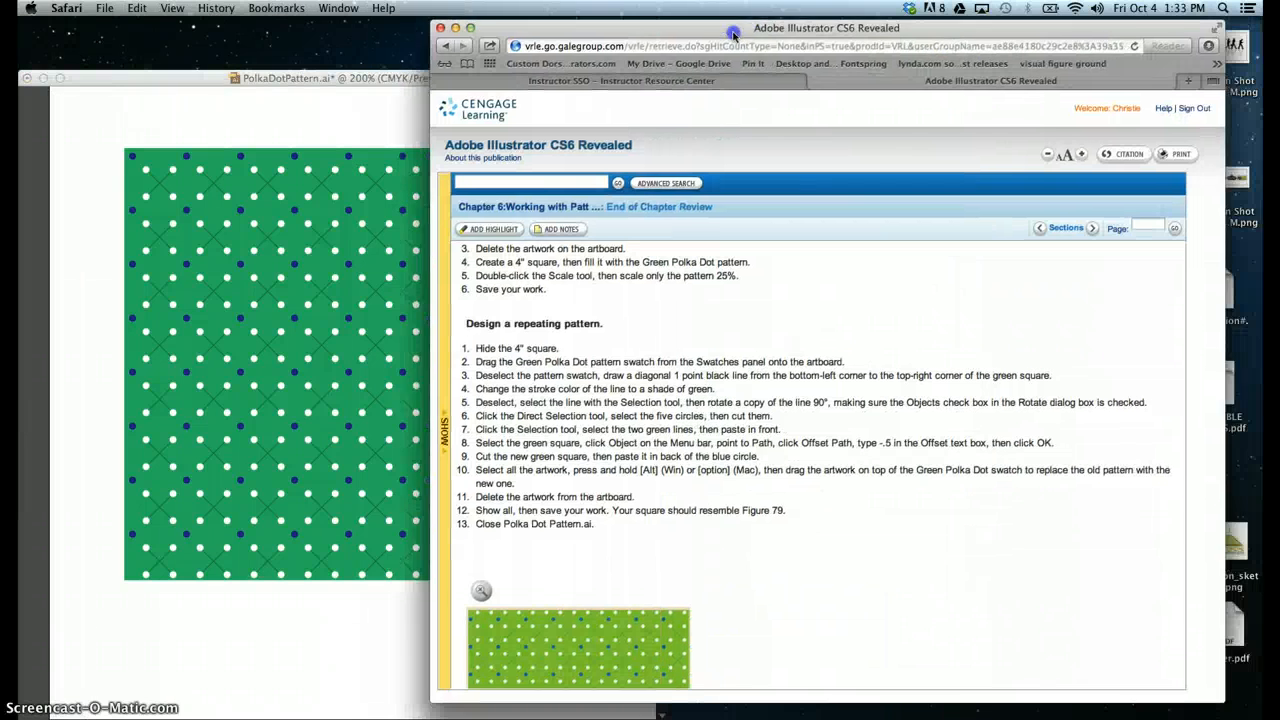
scroll(1043, 466, down, 10)
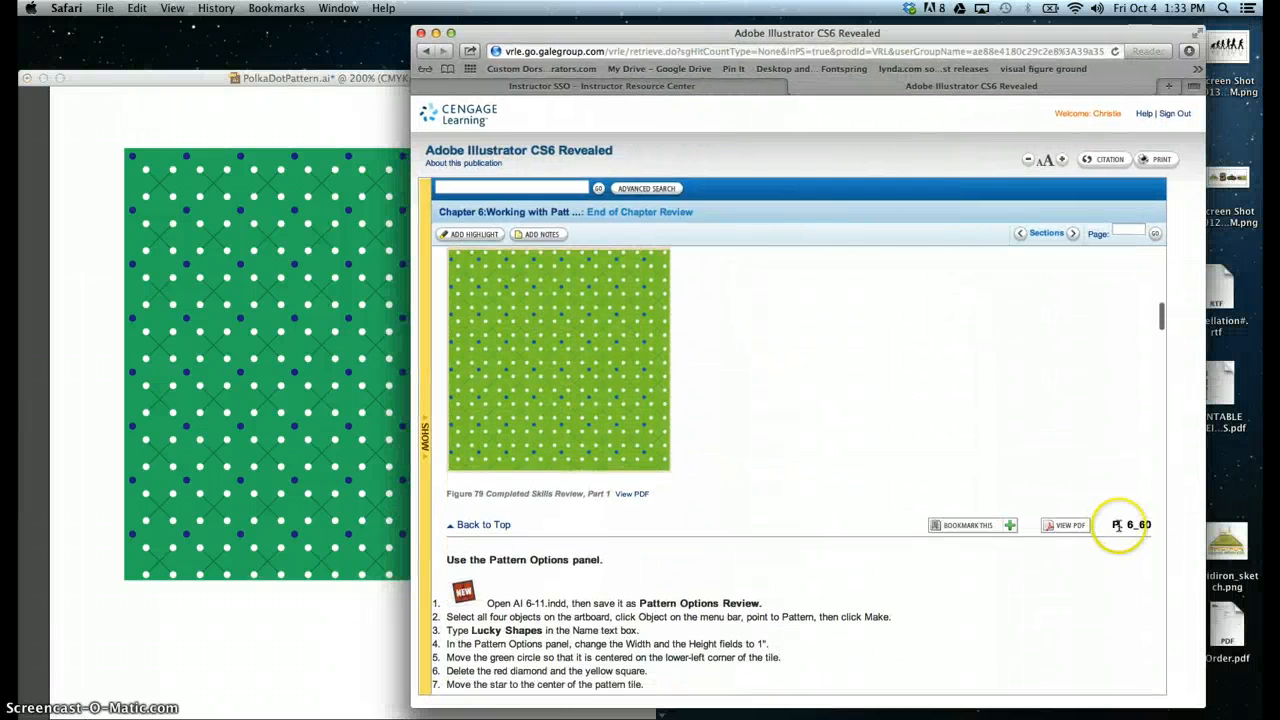
scroll(880, 452, up, 20)
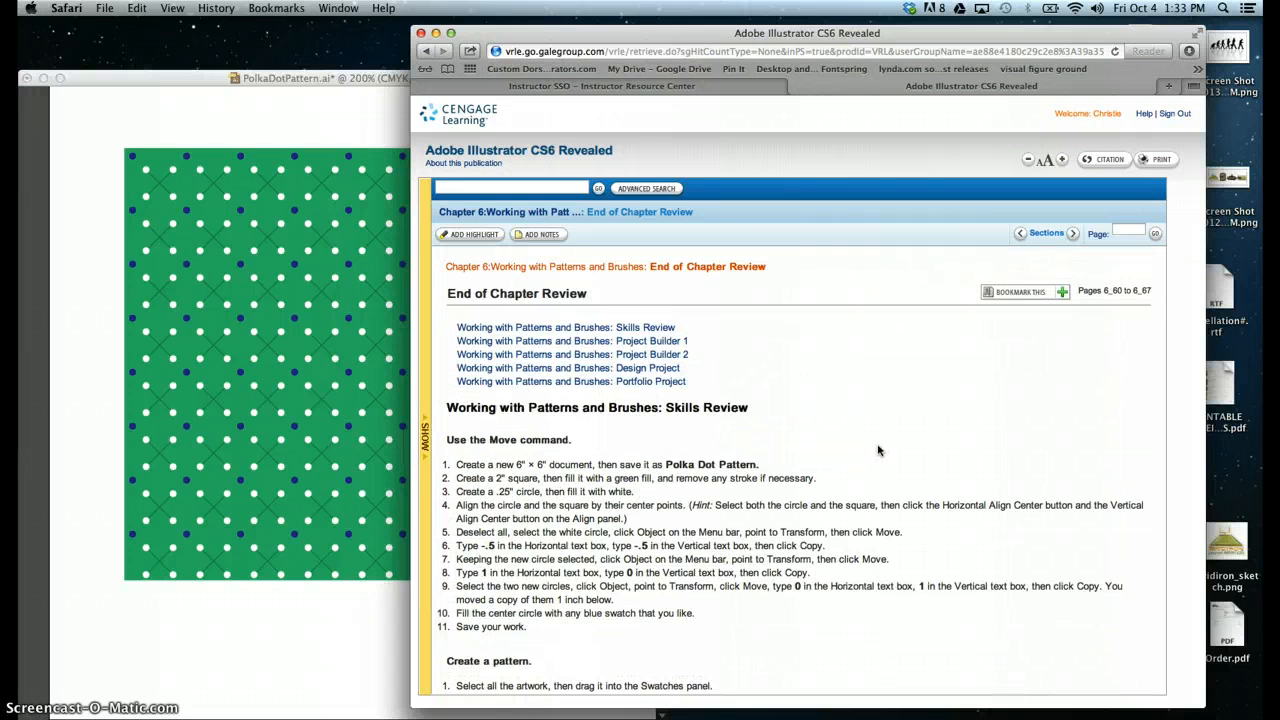
drag(488, 33, 750, 39)
click(452, 124)
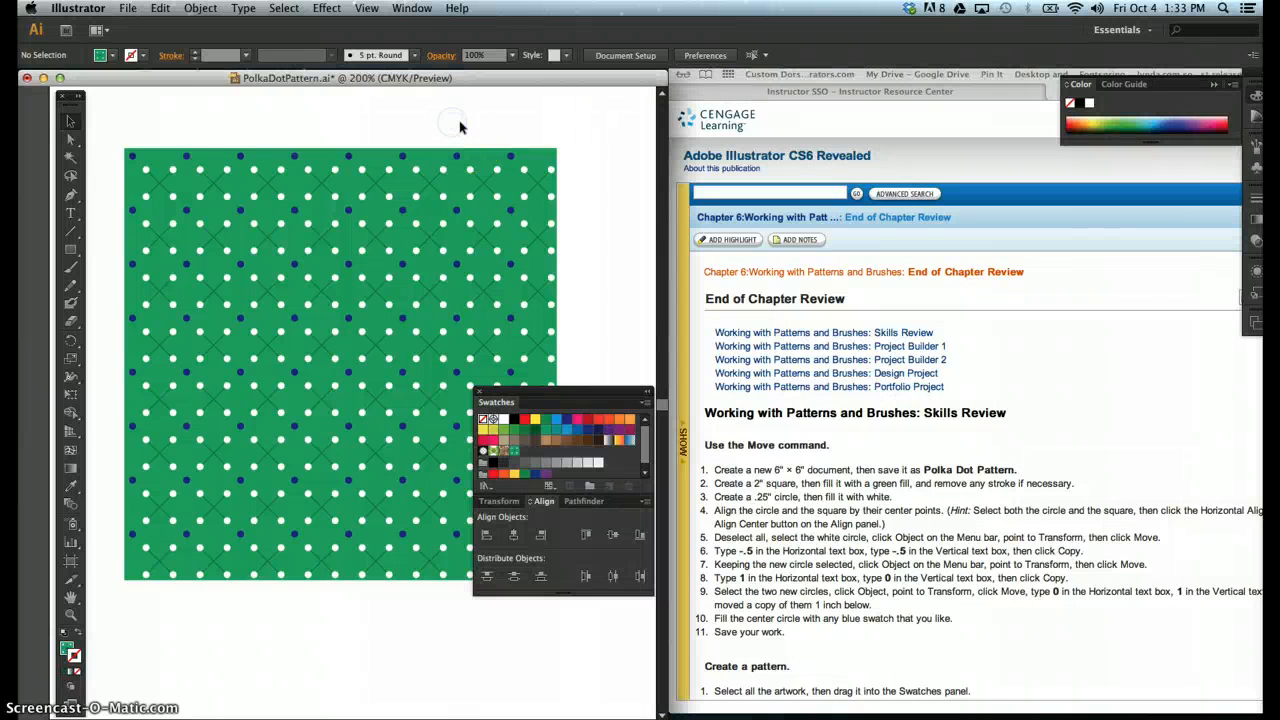
Step: Save PolkaDotPattern.ai and close the document
click(352, 149)
key(super+s)
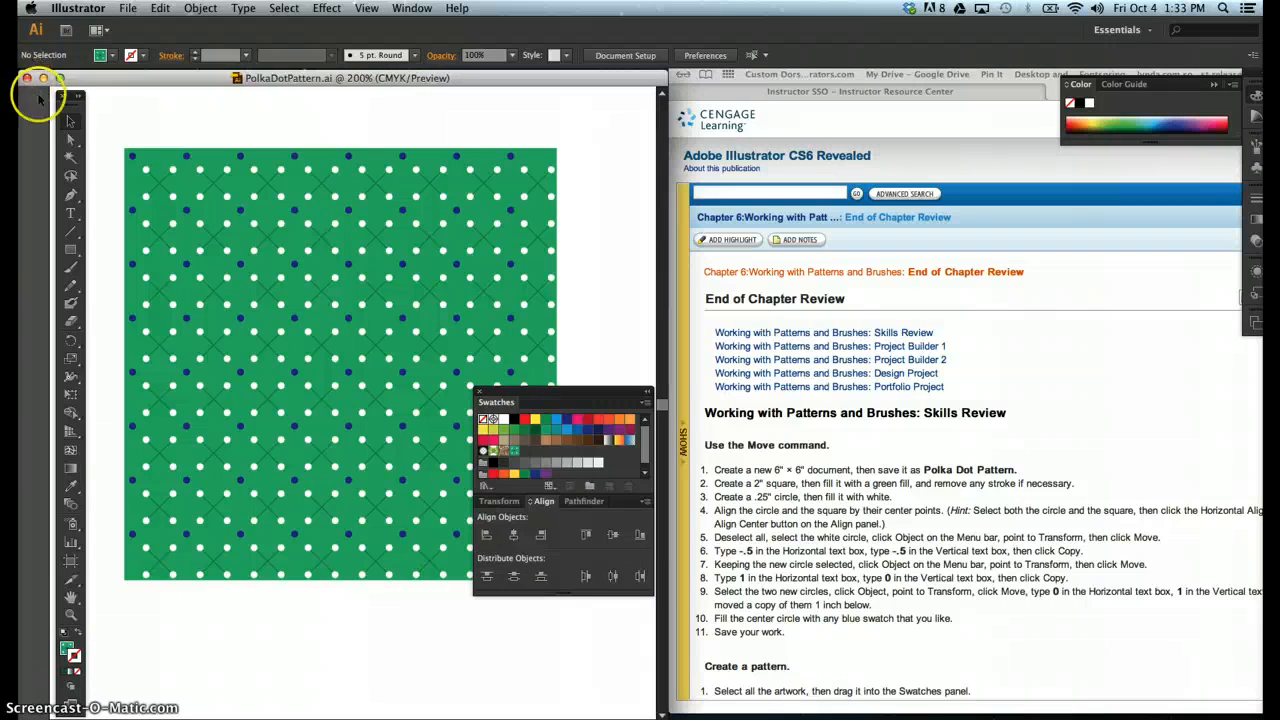
click(26, 78)
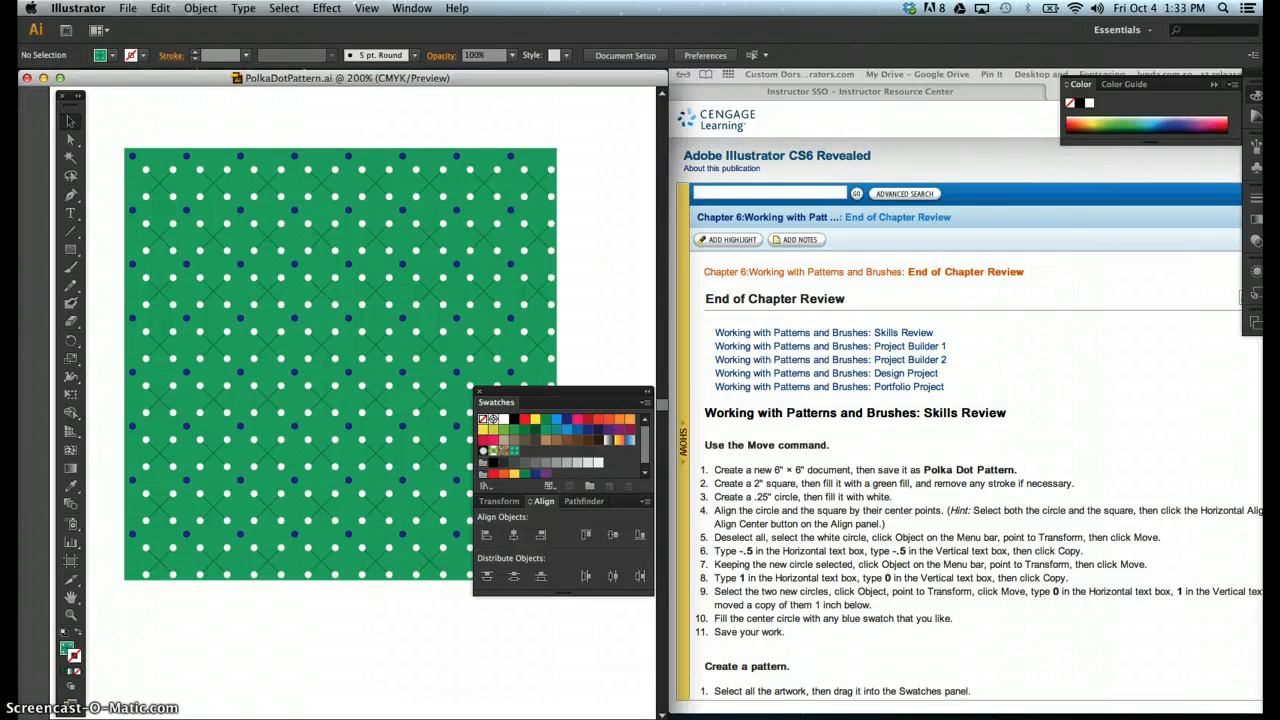